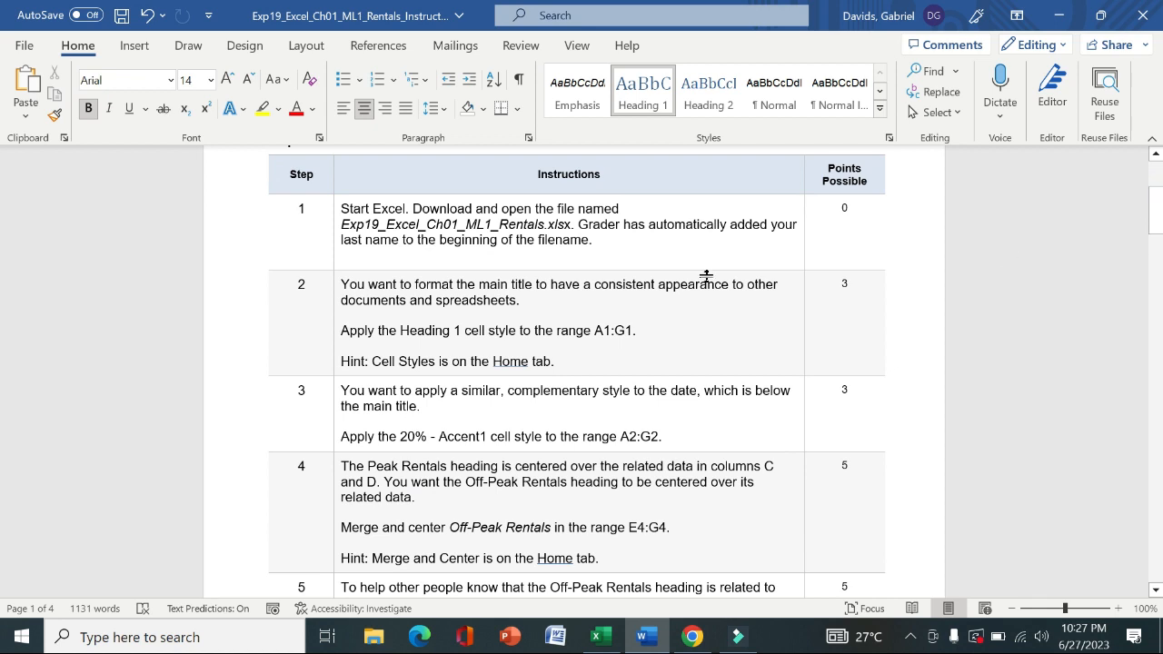
Highlight the step 1 instructions in yellow and select their text for reading
{"action": "left_click", "coordinate": [335, 234]}
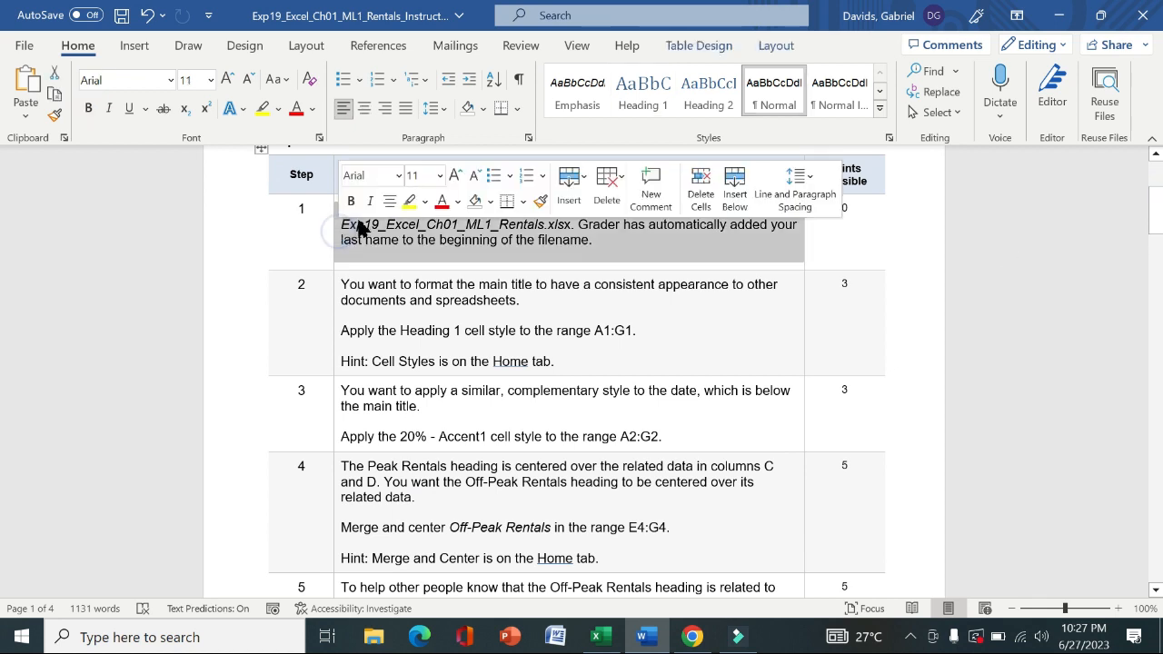
{"action": "left_click", "coordinate": [410, 207]}
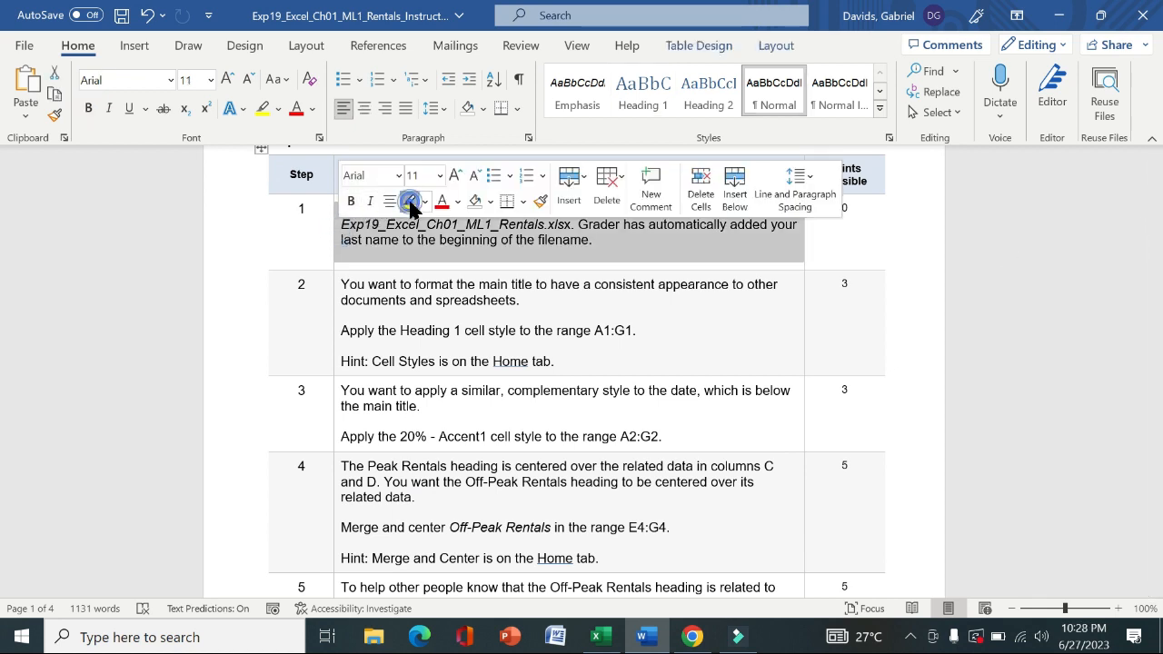
{"action": "left_click", "coordinate": [311, 244]}
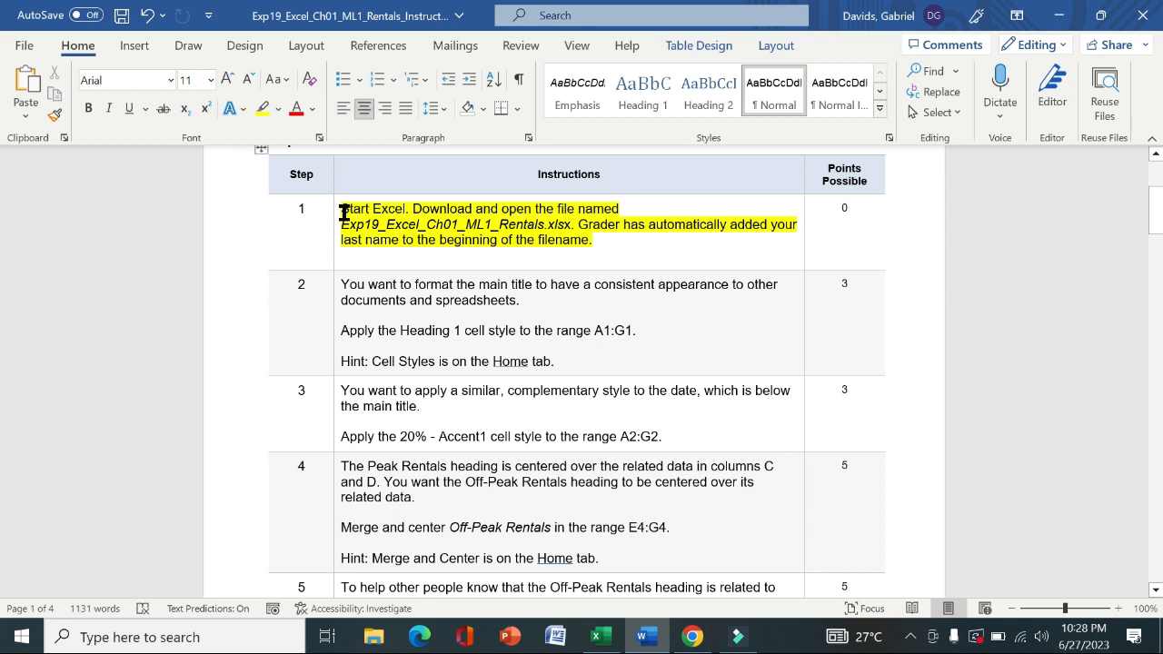
{"action": "left_click_drag", "start_coordinate": [343, 212], "coordinate": [601, 227]}
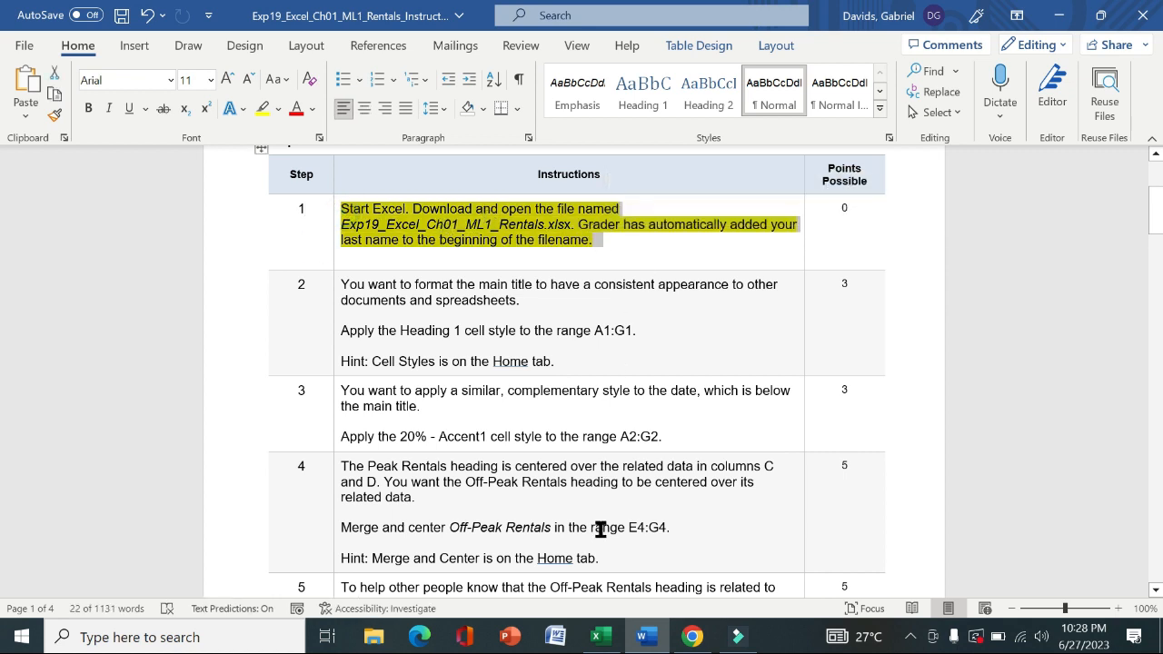
Look over the Rental Rates worksheet in Excel and return to the instructions in Word
{"action": "left_click", "coordinate": [596, 636]}
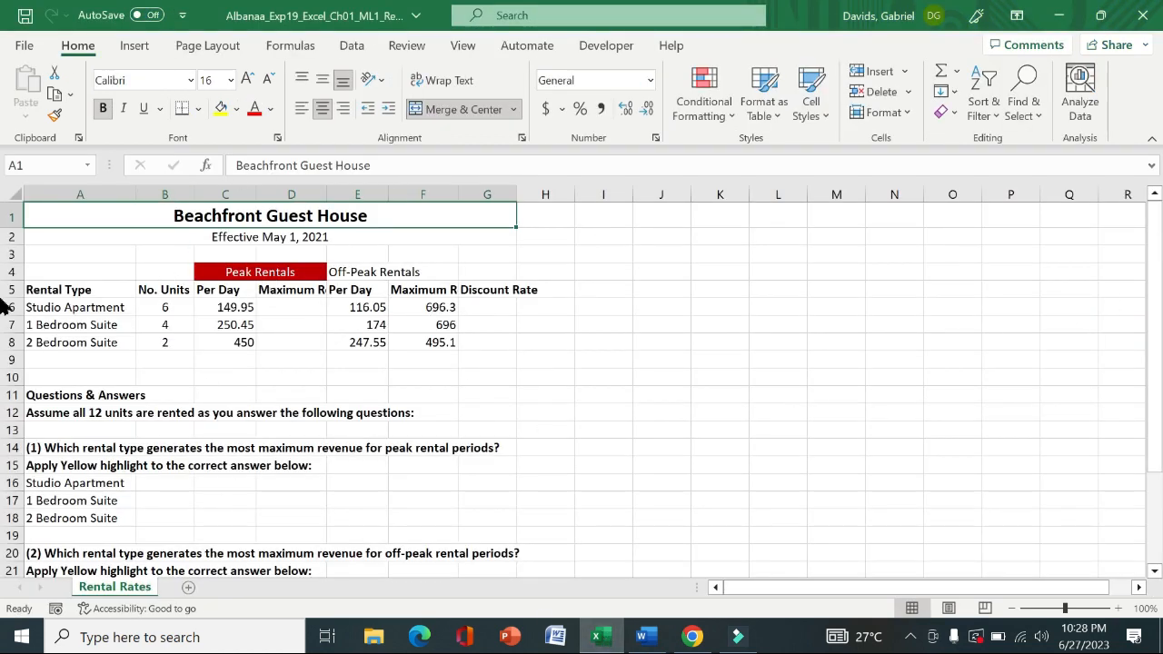
{"action": "left_click_drag", "start_coordinate": [1156, 296], "coordinate": [1155, 477]}
{"action": "left_click_drag", "start_coordinate": [1158, 432], "coordinate": [1156, 273]}
{"action": "left_click", "coordinate": [657, 639]}
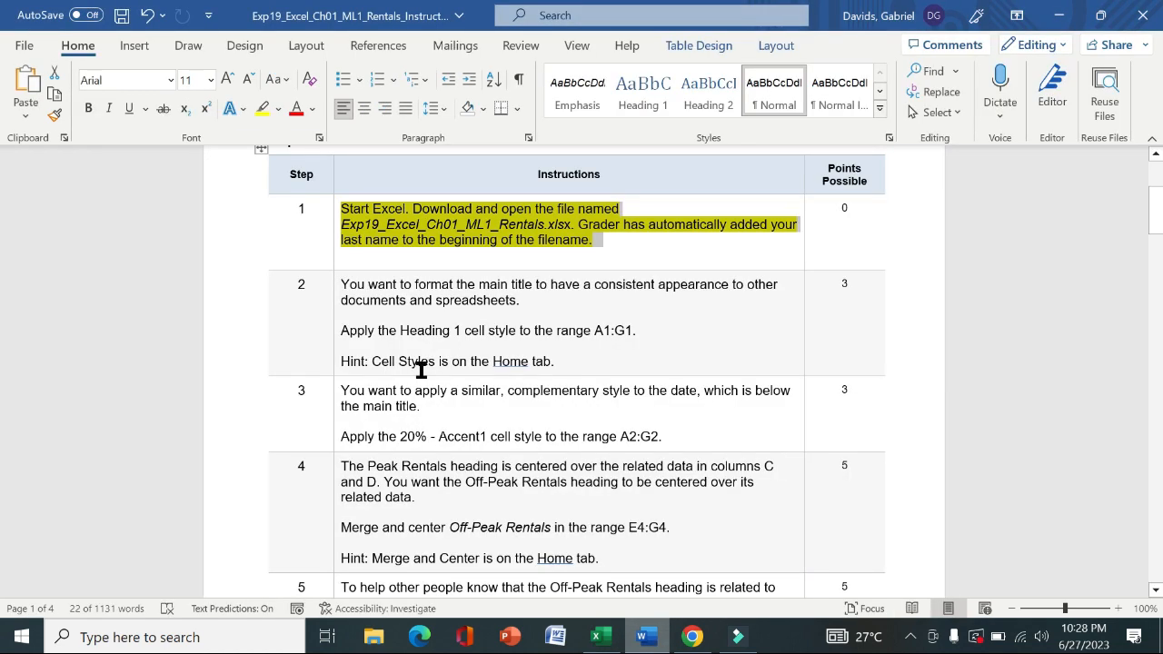
Clear the highlight from the step 1 instructions, and make the step 2 instructions bold with yellow highlighting for reading
{"action": "left_click", "coordinate": [334, 246]}
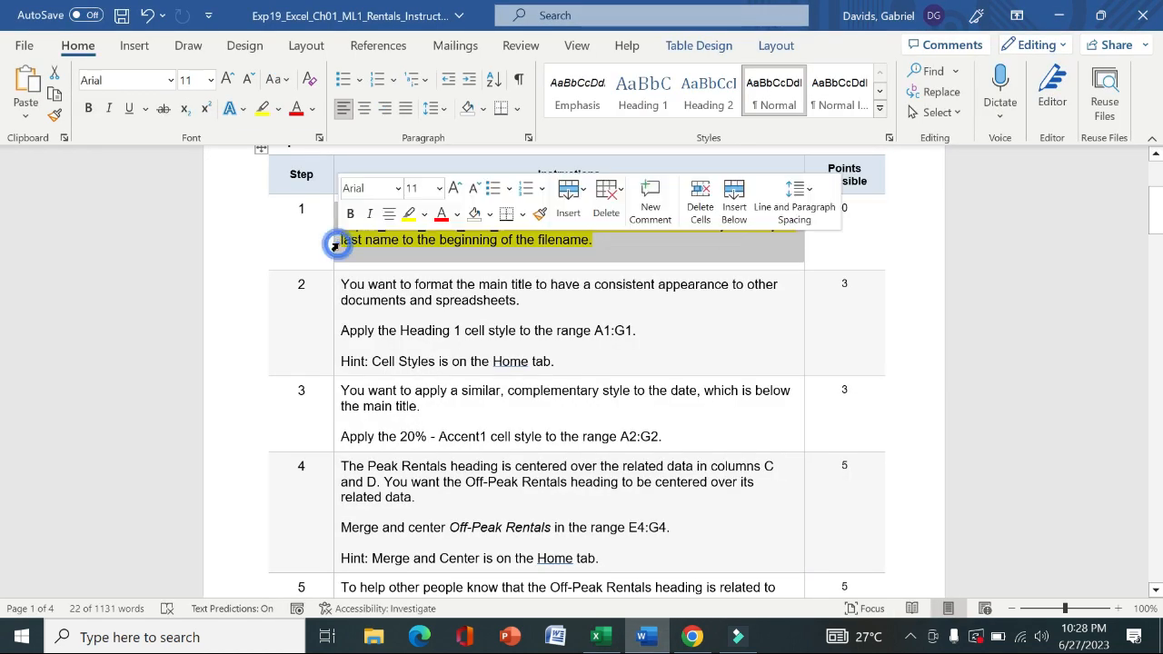
{"action": "left_click", "coordinate": [404, 219]}
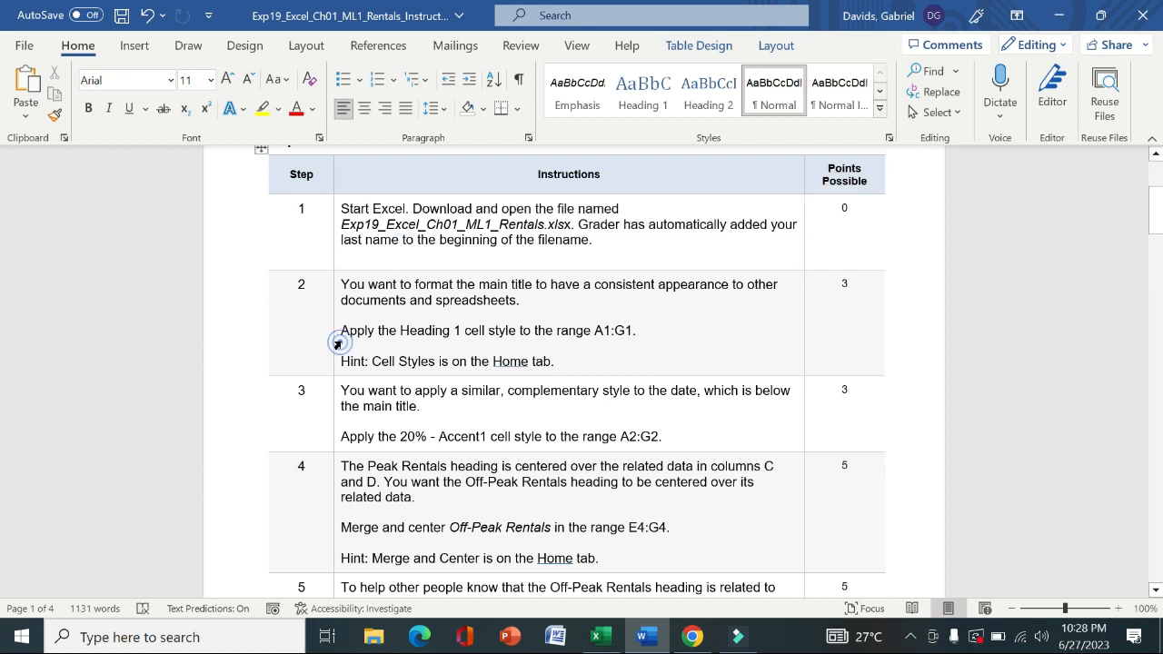
{"action": "left_click", "coordinate": [336, 345]}
{"action": "left_click", "coordinate": [353, 311]}
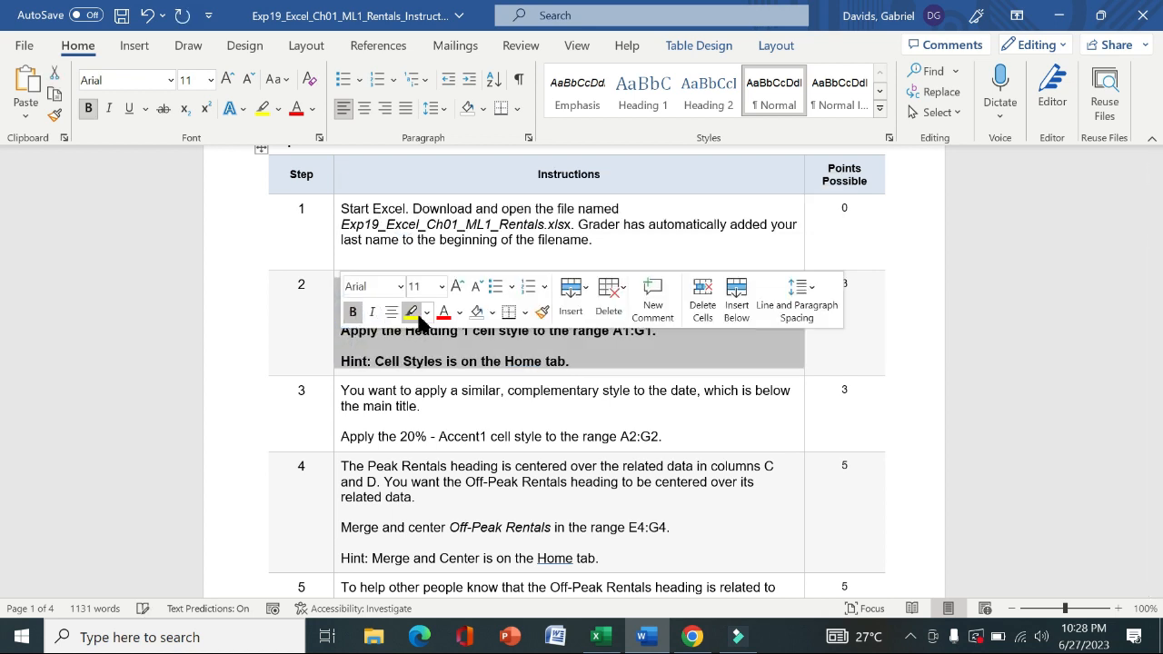
{"action": "left_click", "coordinate": [416, 315]}
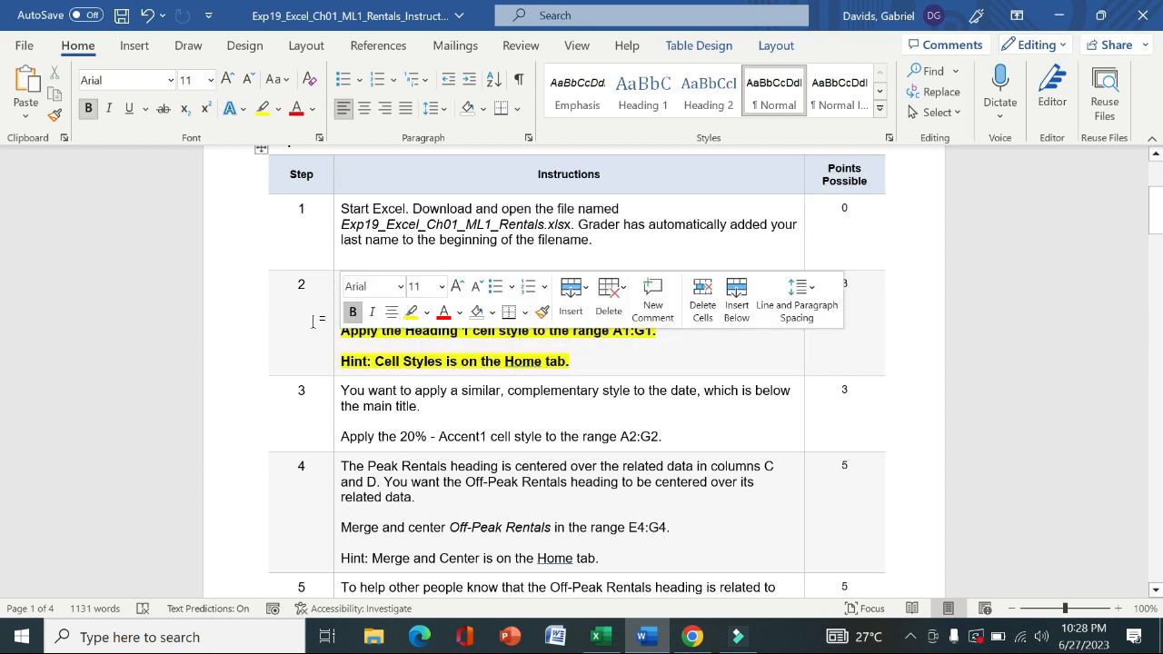
{"action": "left_click", "coordinate": [313, 320]}
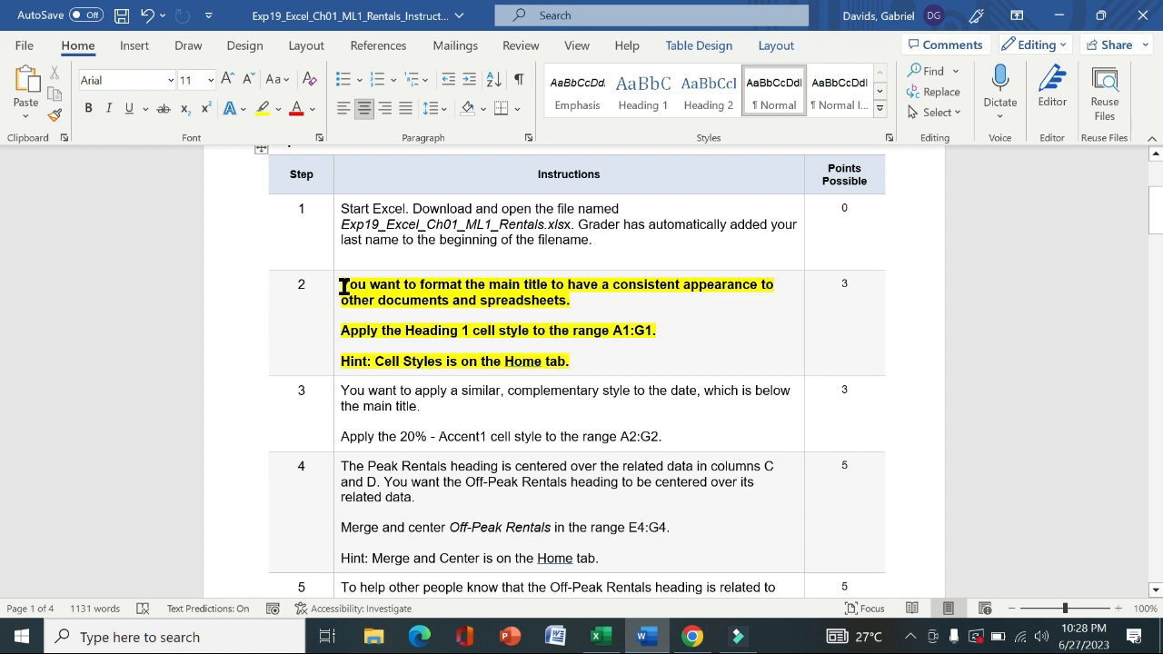
{"action": "left_click_drag", "start_coordinate": [344, 287], "coordinate": [561, 301]}
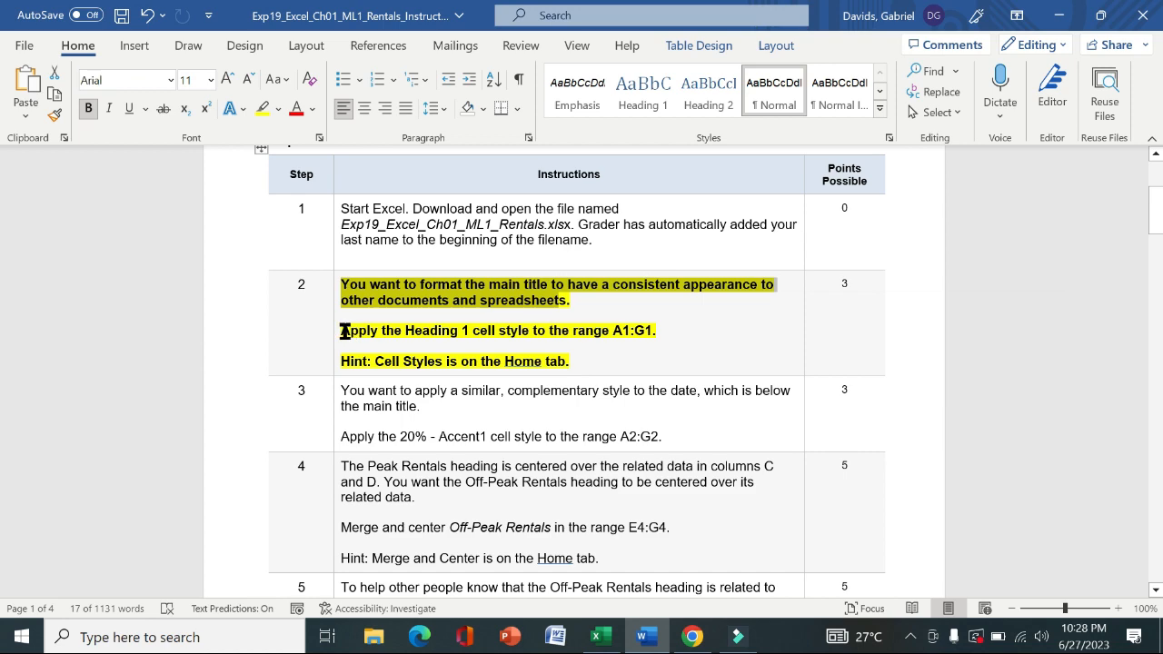
{"action": "left_click_drag", "start_coordinate": [344, 331], "coordinate": [651, 329]}
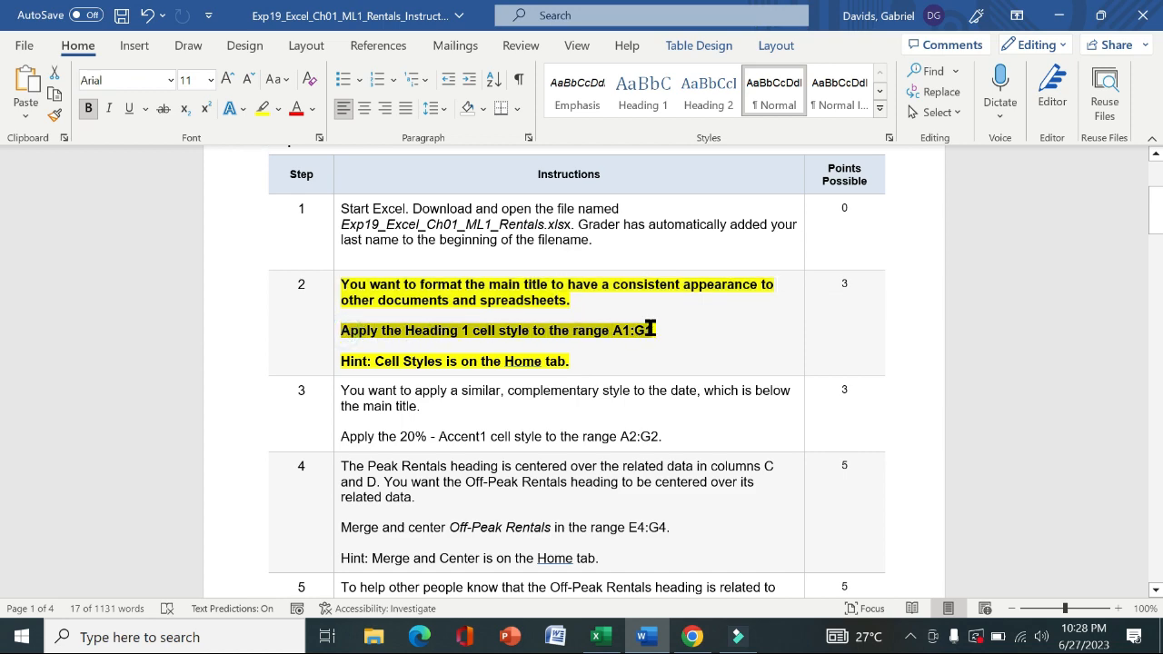
Switch to Excel and apply the Heading 1 cell style to the Beachfront Guest House title in A1:G1
{"action": "left_click", "coordinate": [589, 639]}
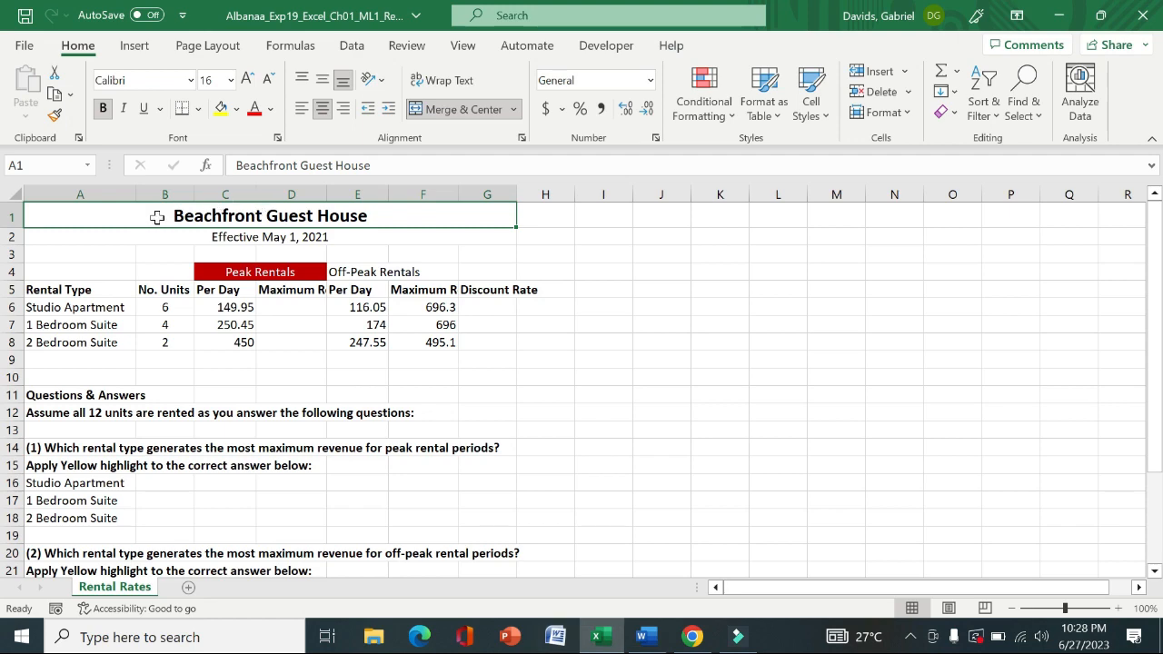
{"action": "left_click", "coordinate": [826, 120]}
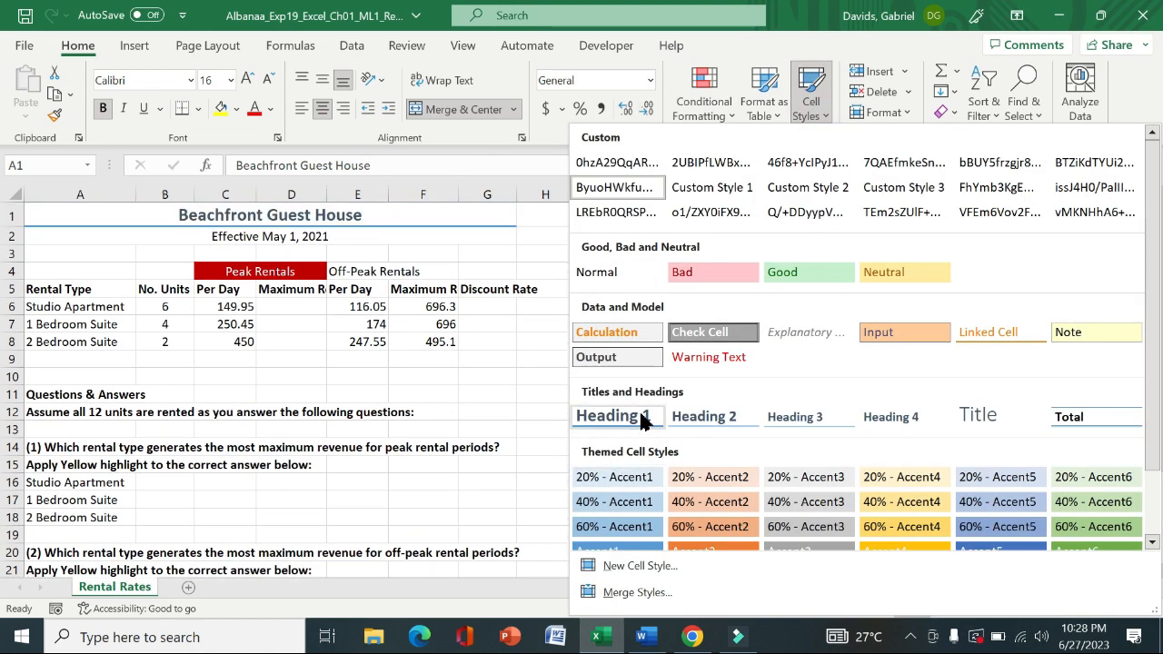
{"action": "left_click", "coordinate": [643, 418]}
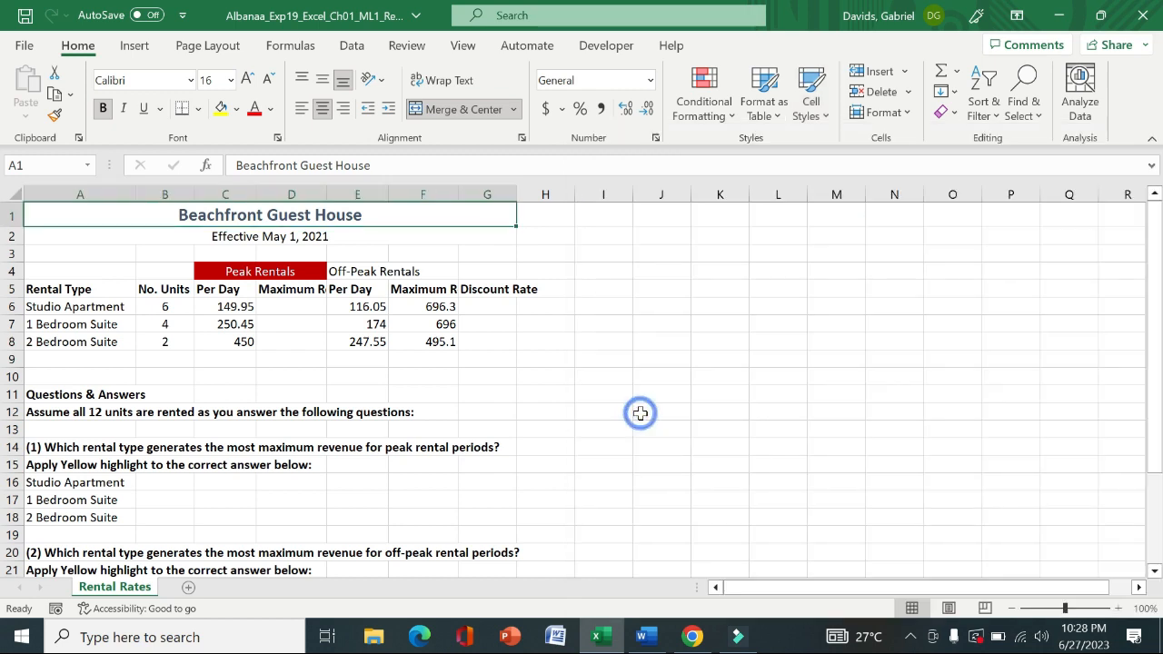
Switch to the Word instructions and remove the bold and yellow highlighting from the step 2 text
{"action": "left_click", "coordinate": [634, 636]}
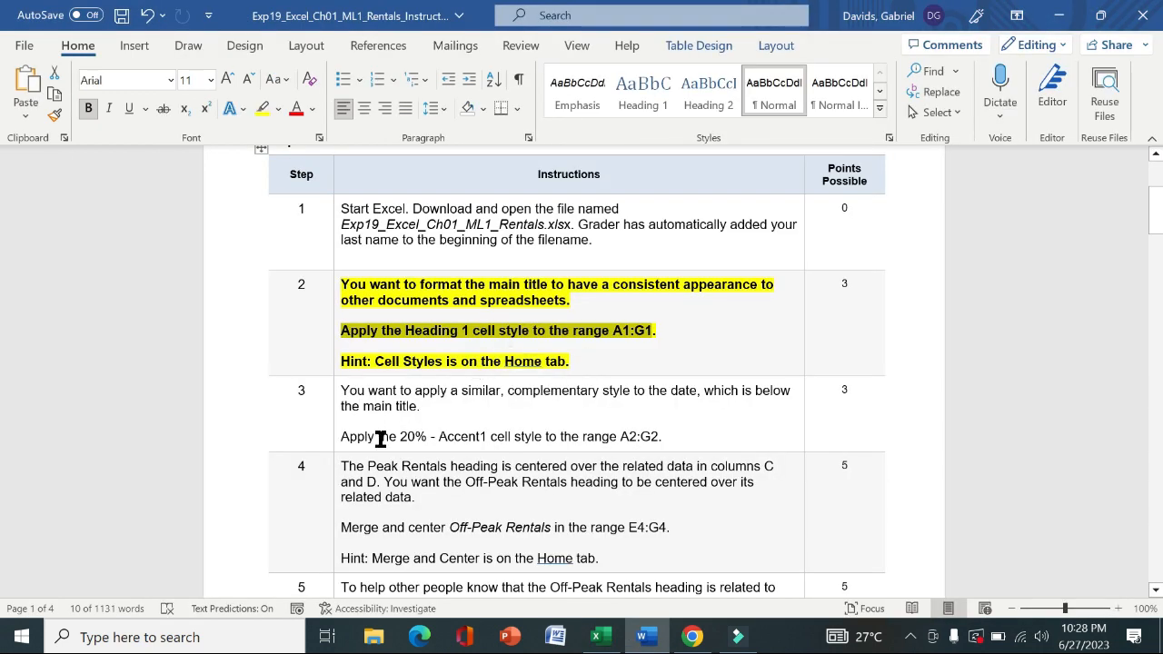
{"action": "left_click", "coordinate": [334, 346]}
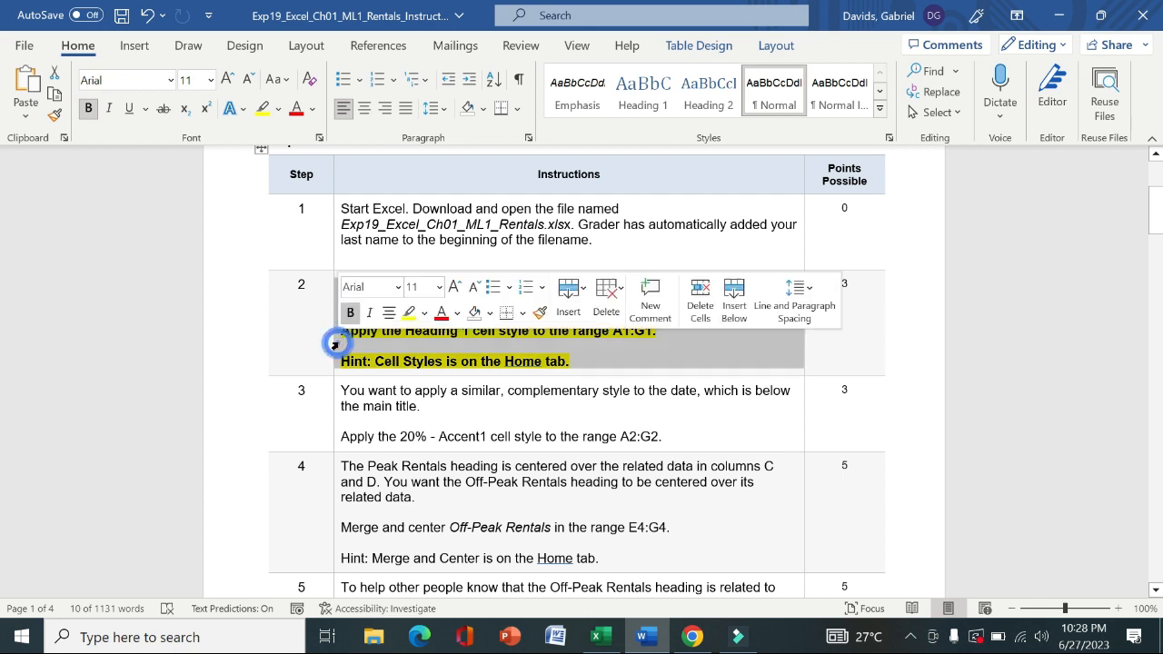
{"action": "left_click", "coordinate": [353, 318]}
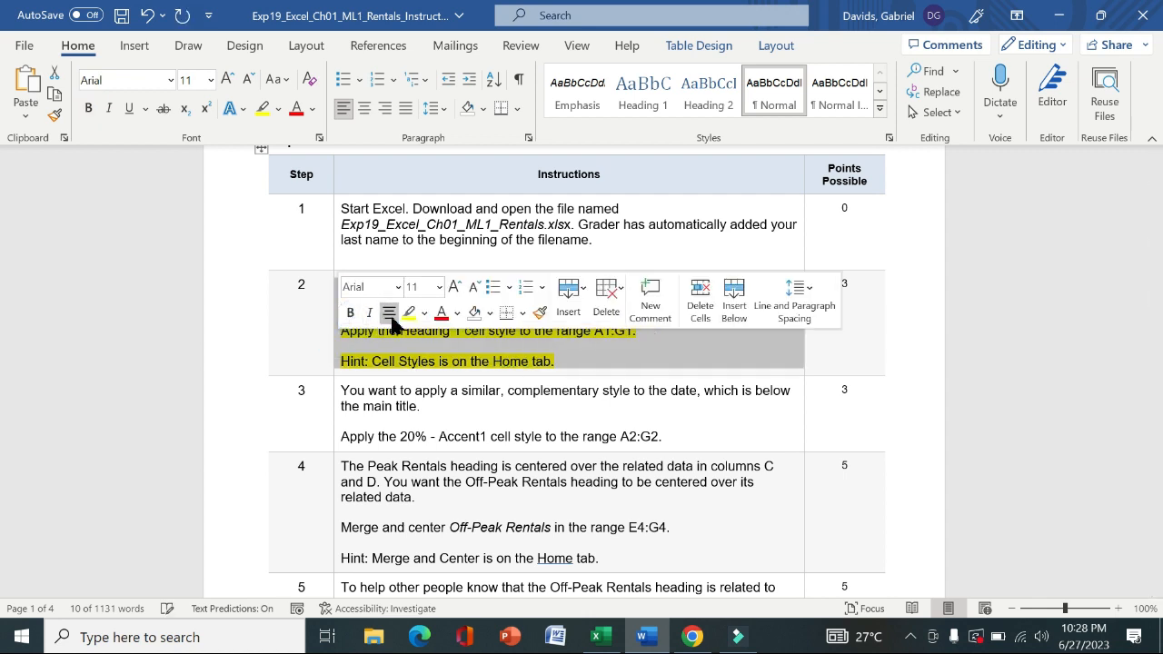
{"action": "left_click", "coordinate": [408, 313]}
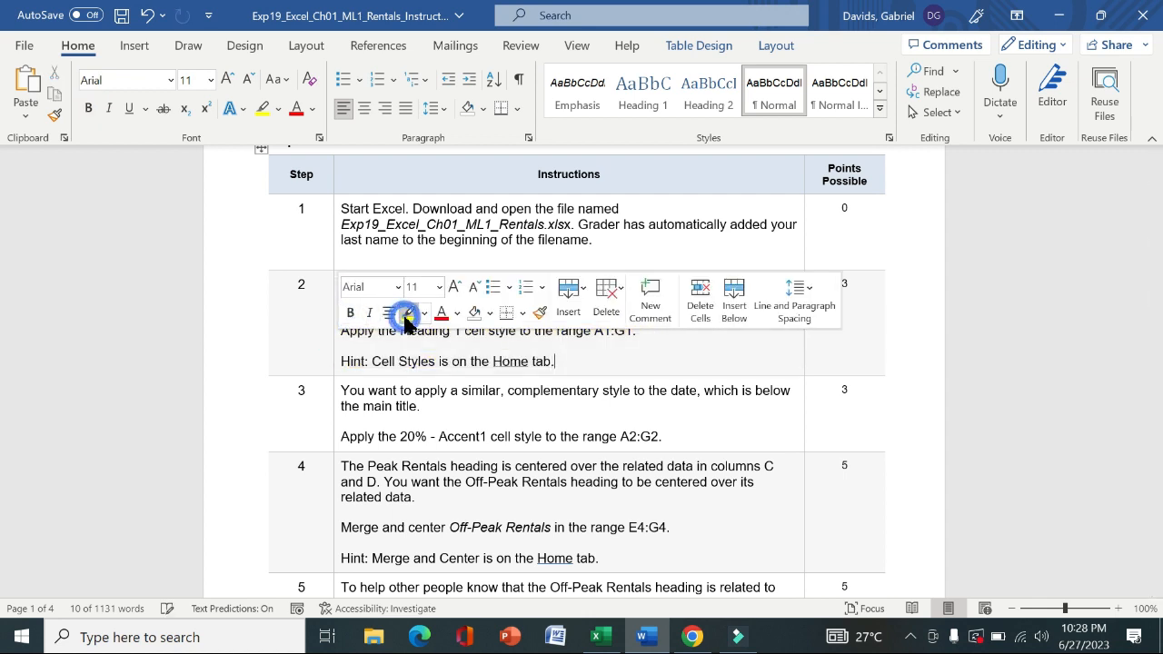
Make the step 3 instructions bold with yellow highlighting and select their sentences for reading
{"action": "left_click", "coordinate": [331, 425]}
{"action": "left_click", "coordinate": [351, 397]}
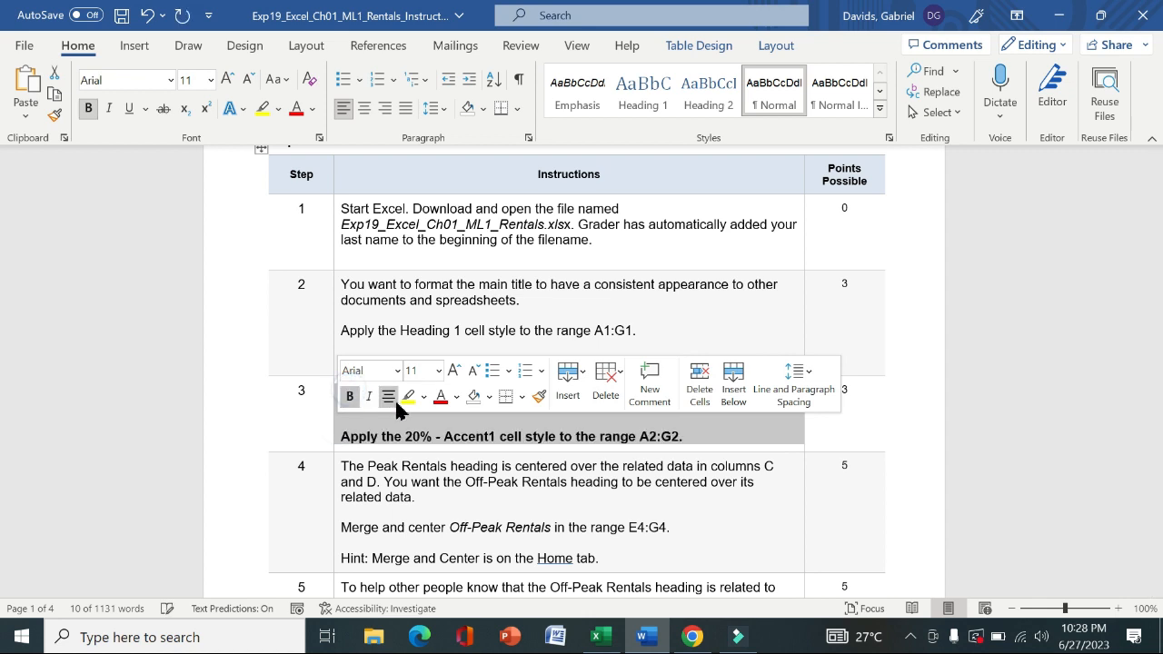
{"action": "left_click", "coordinate": [408, 396]}
{"action": "left_click", "coordinate": [286, 429]}
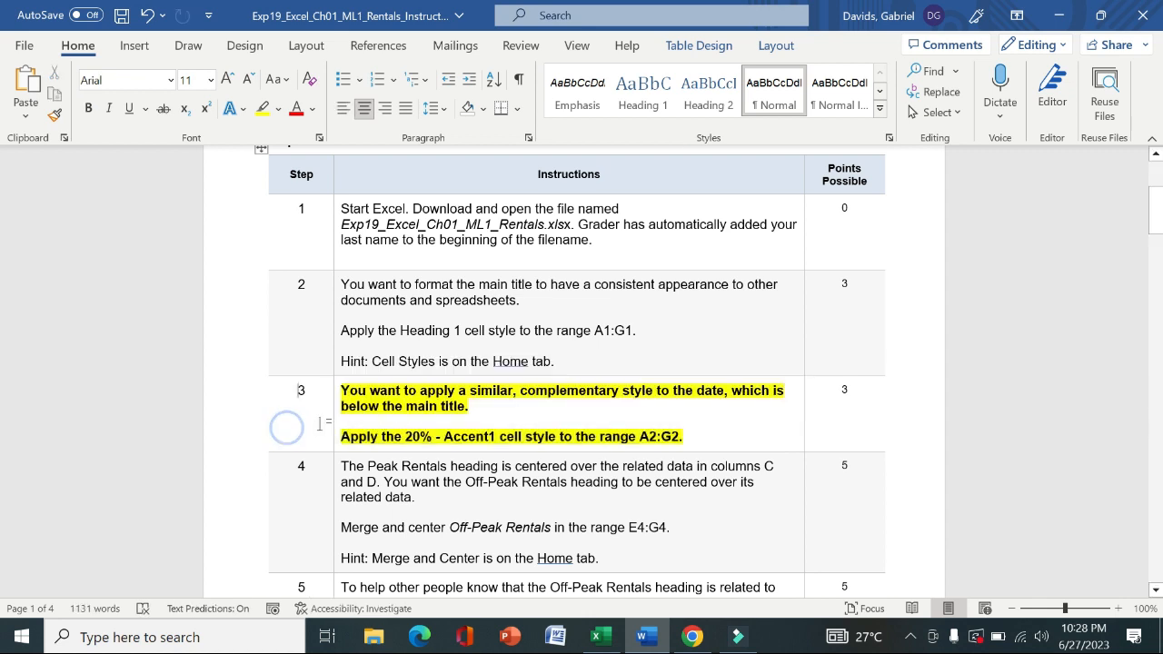
{"action": "left_click", "coordinate": [336, 393]}
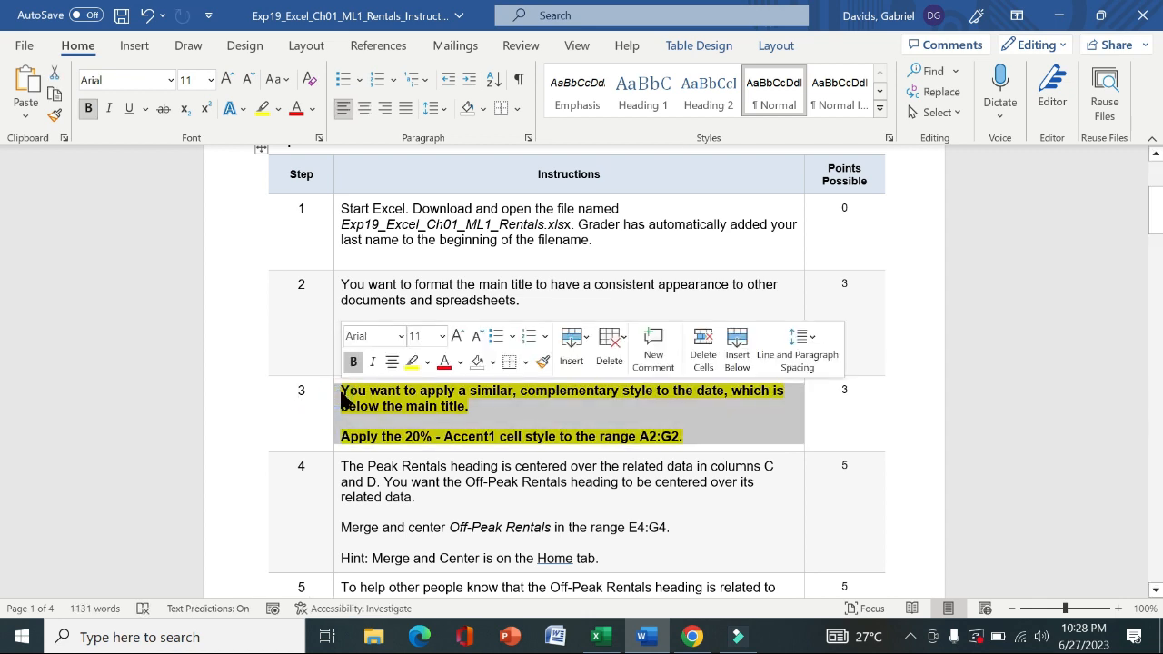
{"action": "left_click", "coordinate": [324, 405]}
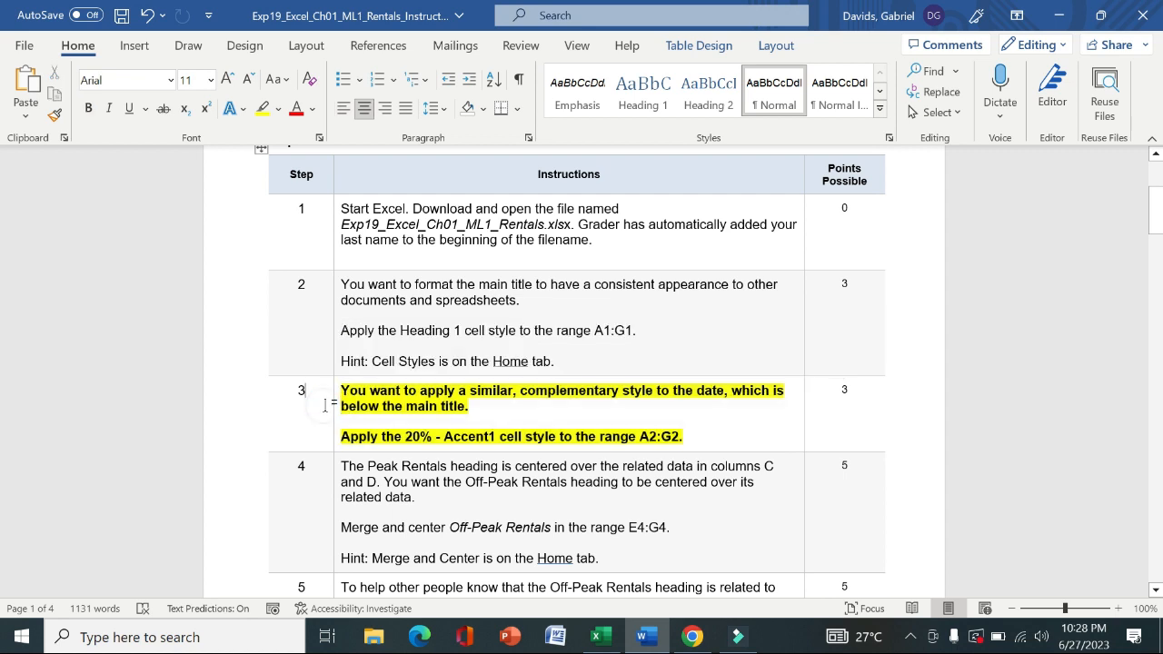
{"action": "left_click_drag", "start_coordinate": [344, 396], "coordinate": [654, 397]}
{"action": "left_click_drag", "start_coordinate": [486, 410], "coordinate": [485, 411]}
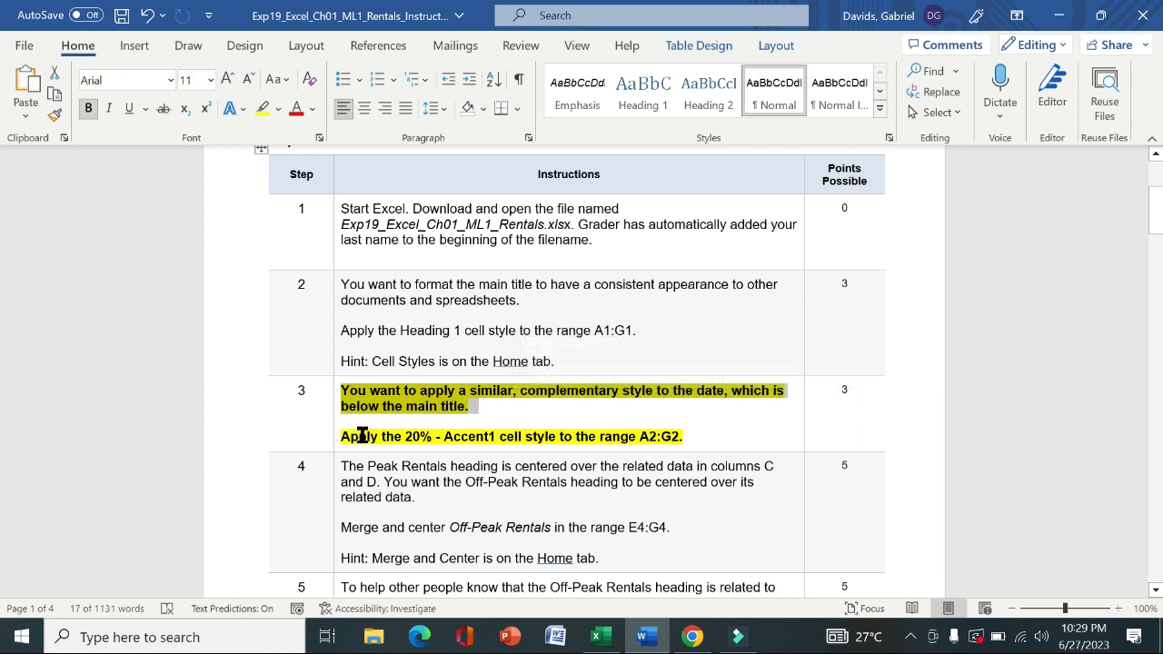
{"action": "left_click_drag", "start_coordinate": [346, 436], "coordinate": [691, 436]}
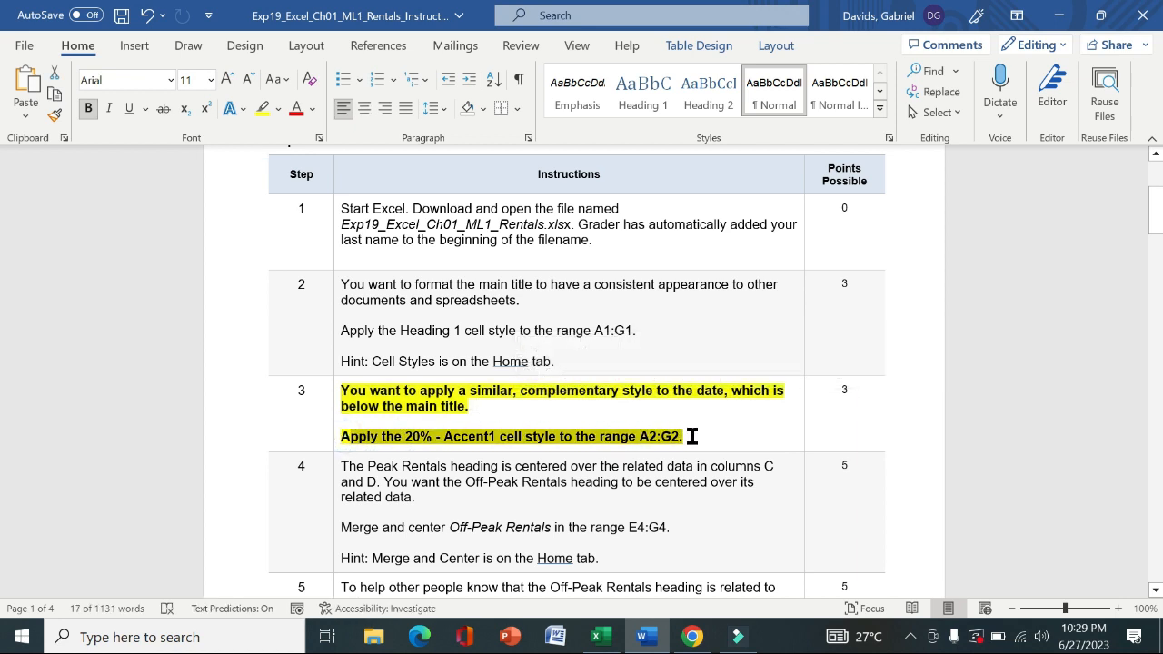
Switch to Excel and apply the 20% - Accent1 cell style to the effective date in A2:G2, rechecking the instruction in Word
{"action": "left_click", "coordinate": [600, 640]}
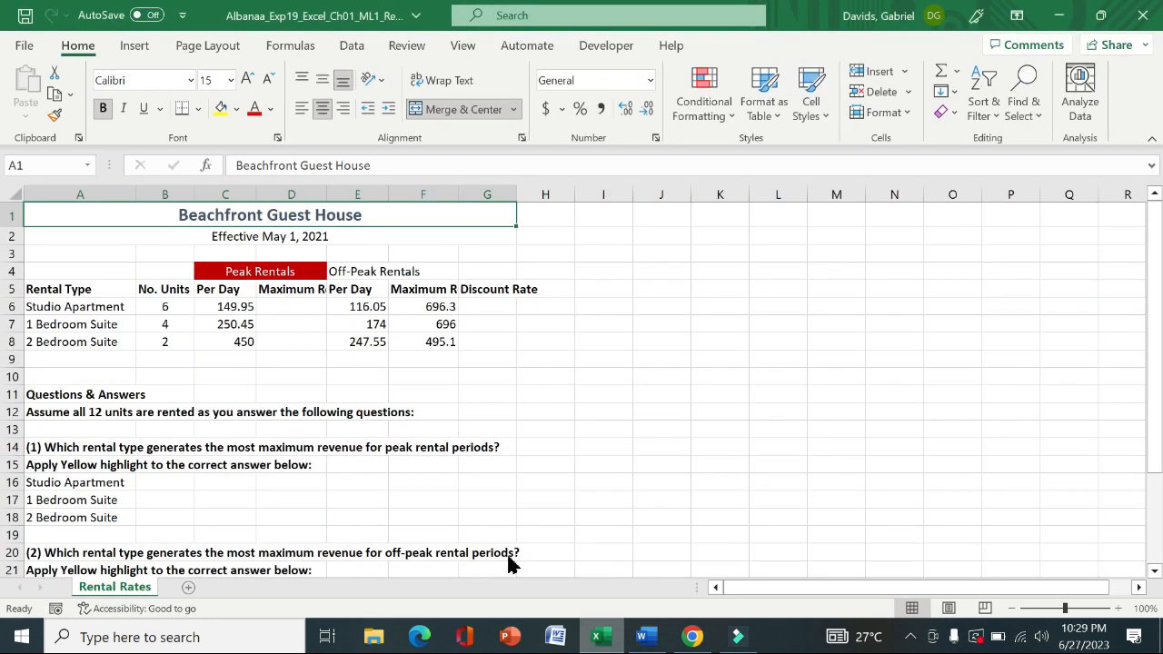
{"action": "left_click", "coordinate": [201, 240]}
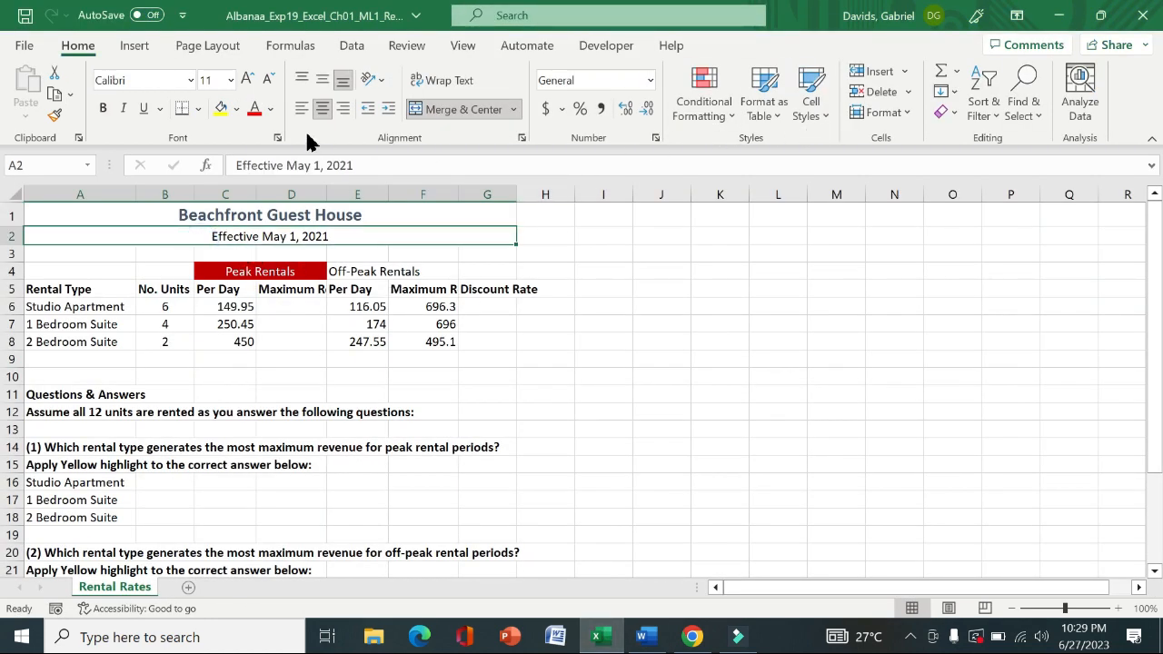
{"action": "left_click", "coordinate": [643, 635]}
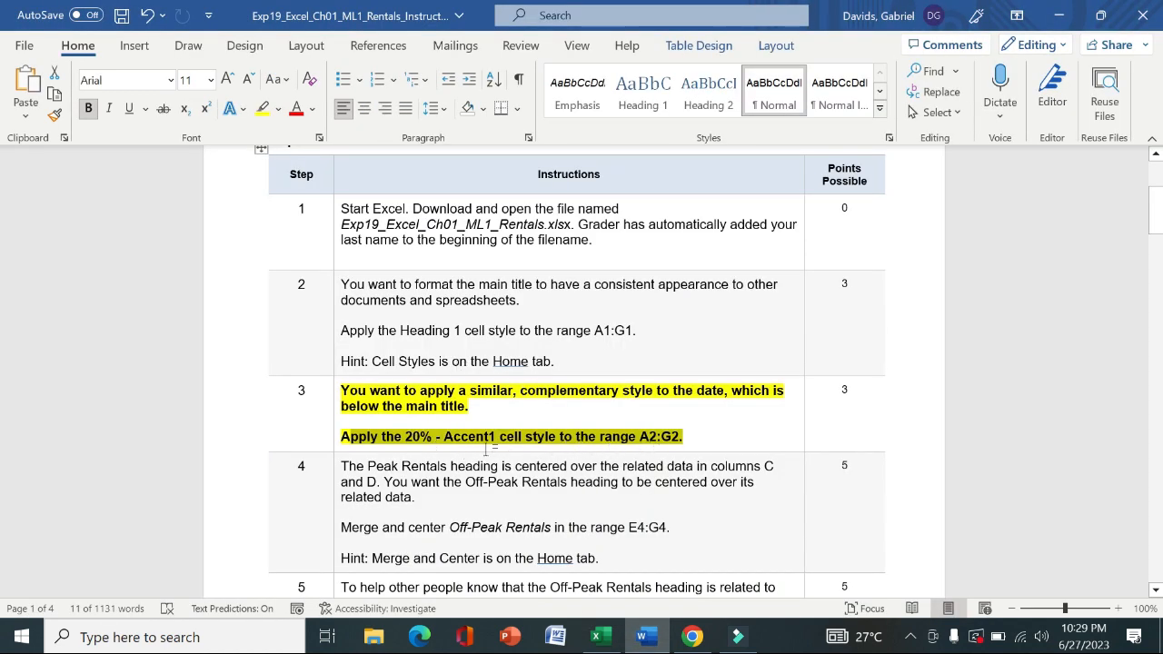
{"action": "left_click", "coordinate": [596, 636]}
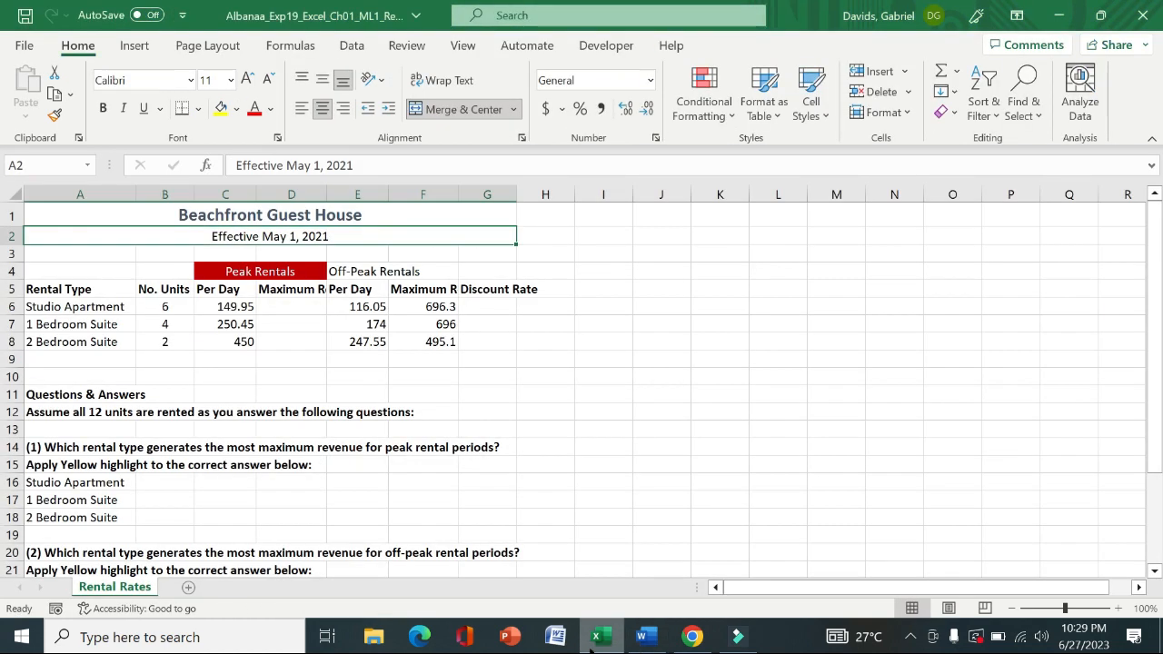
{"action": "left_click", "coordinate": [829, 116]}
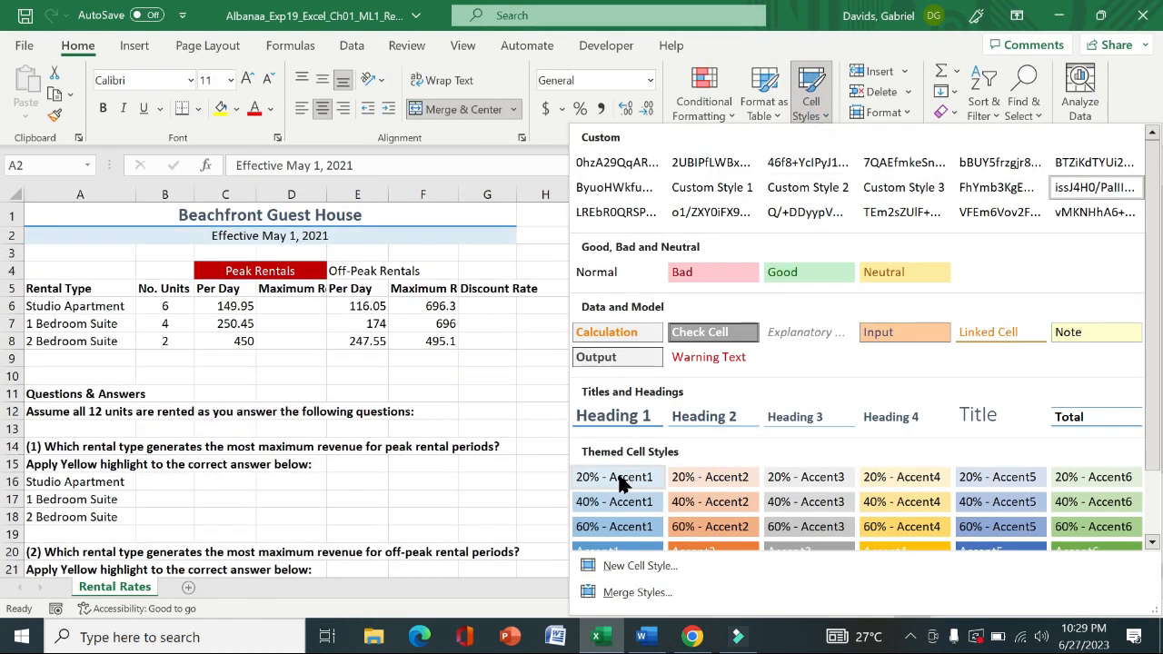
{"action": "left_click", "coordinate": [618, 479]}
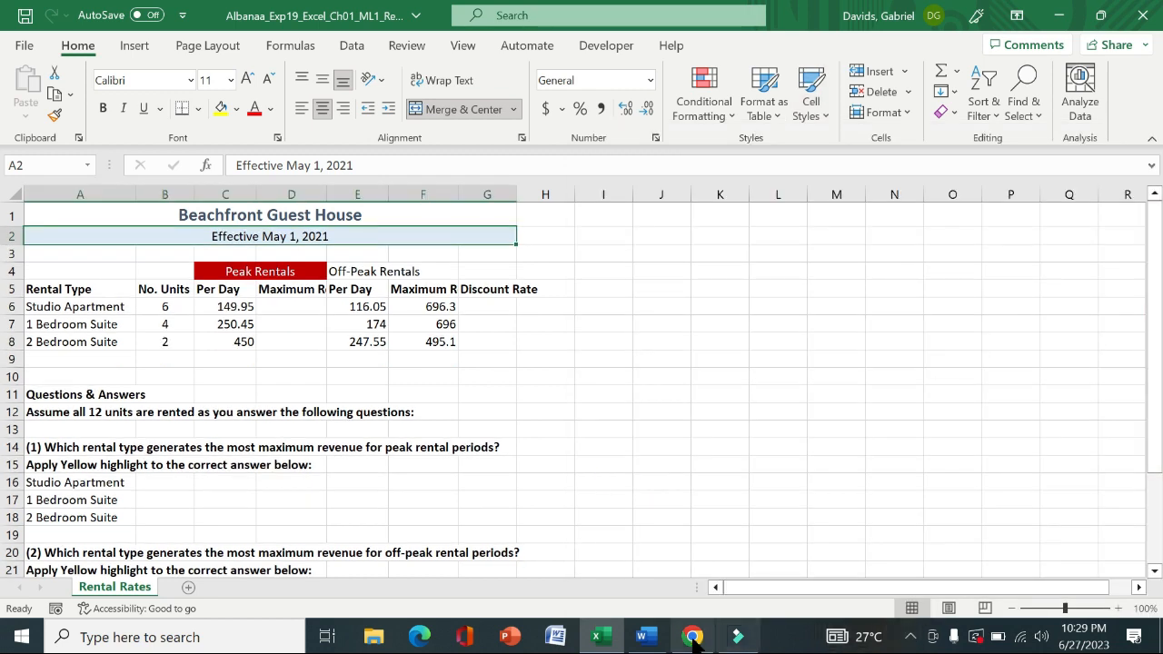
Switch to the Word instructions and remove the bold and yellow highlighting from the step 3 text
{"action": "left_click", "coordinate": [643, 637]}
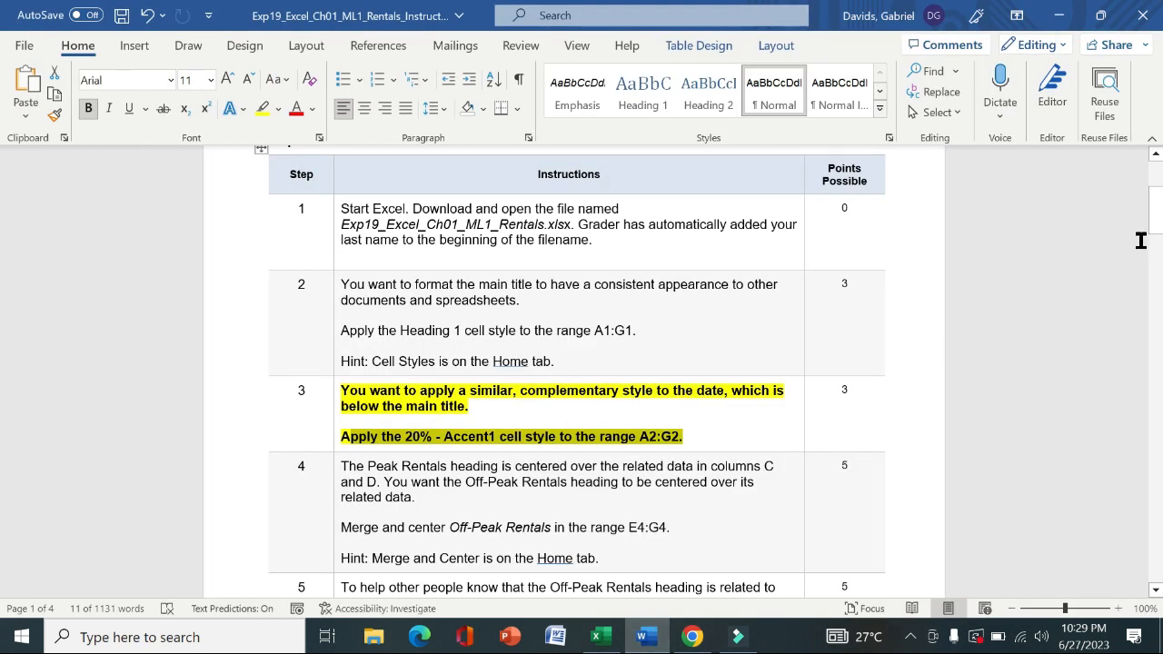
{"action": "left_click_drag", "start_coordinate": [1156, 216], "coordinate": [1156, 238]}
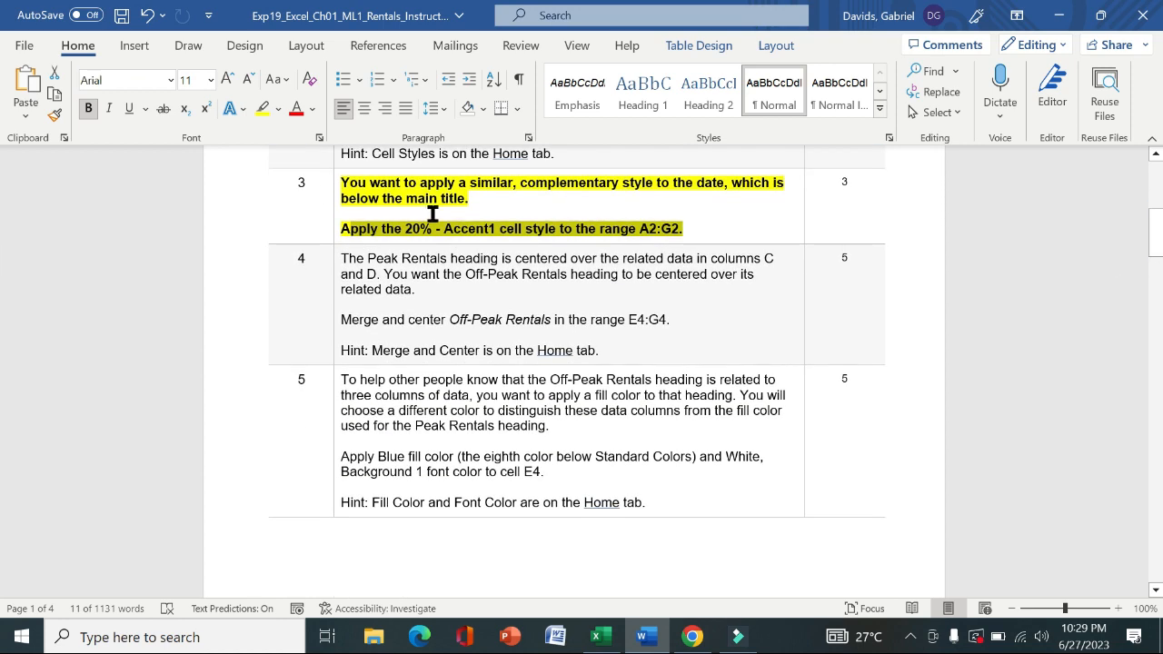
{"action": "left_click", "coordinate": [332, 210]}
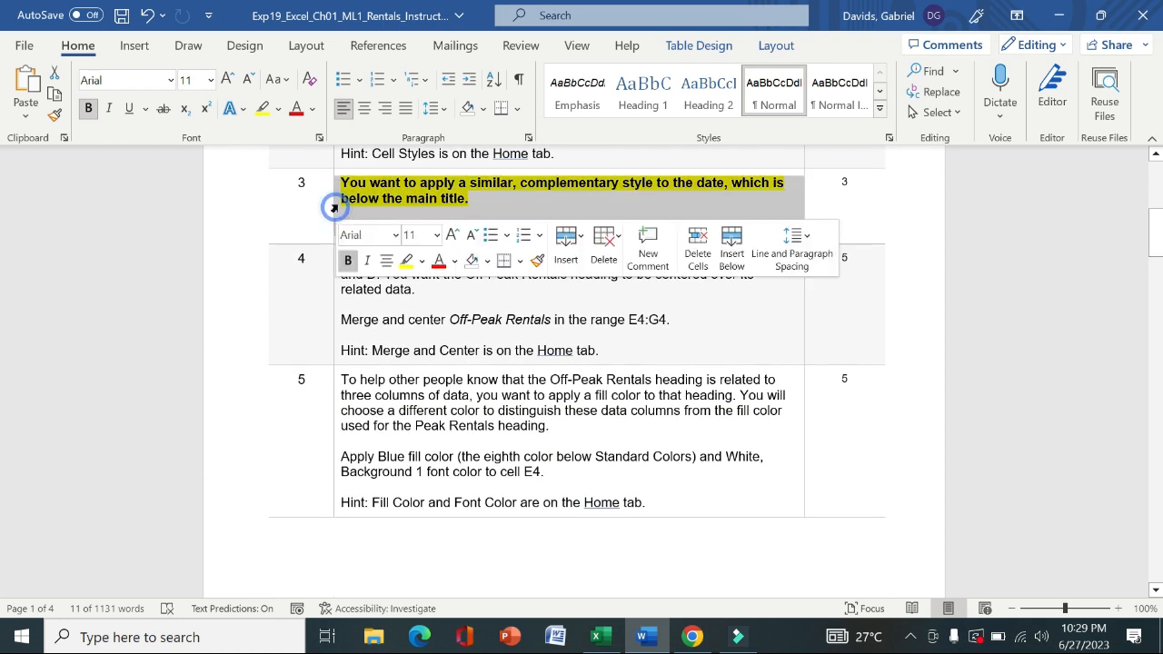
{"action": "left_click", "coordinate": [347, 261]}
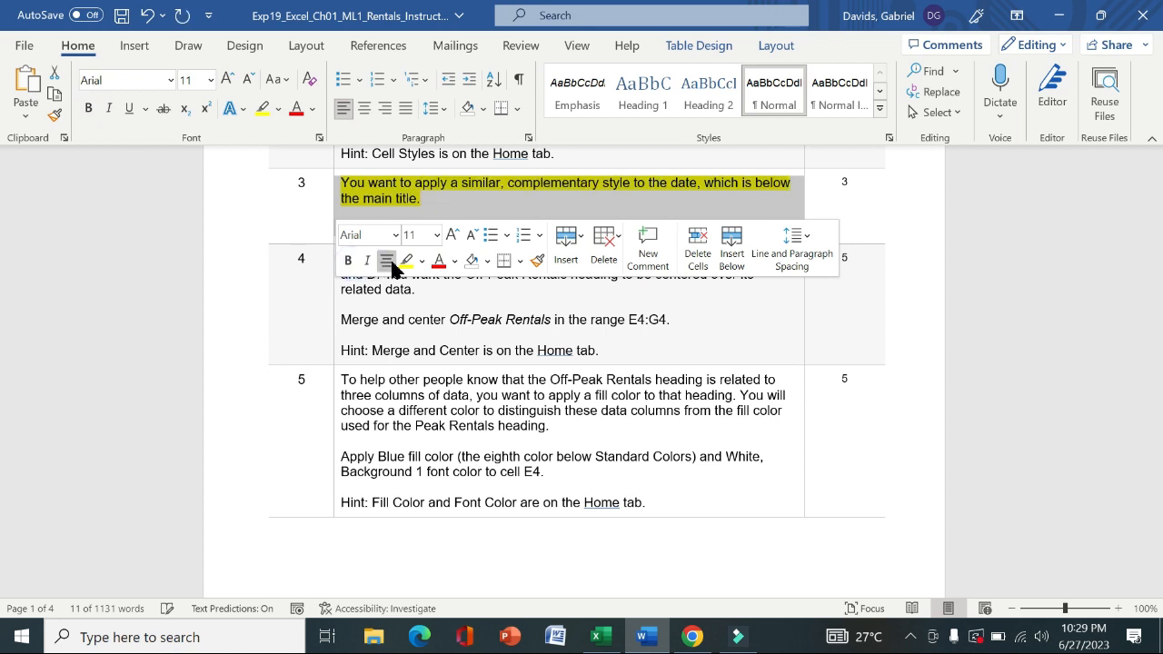
{"action": "left_click", "coordinate": [405, 262]}
{"action": "left_click", "coordinate": [305, 283]}
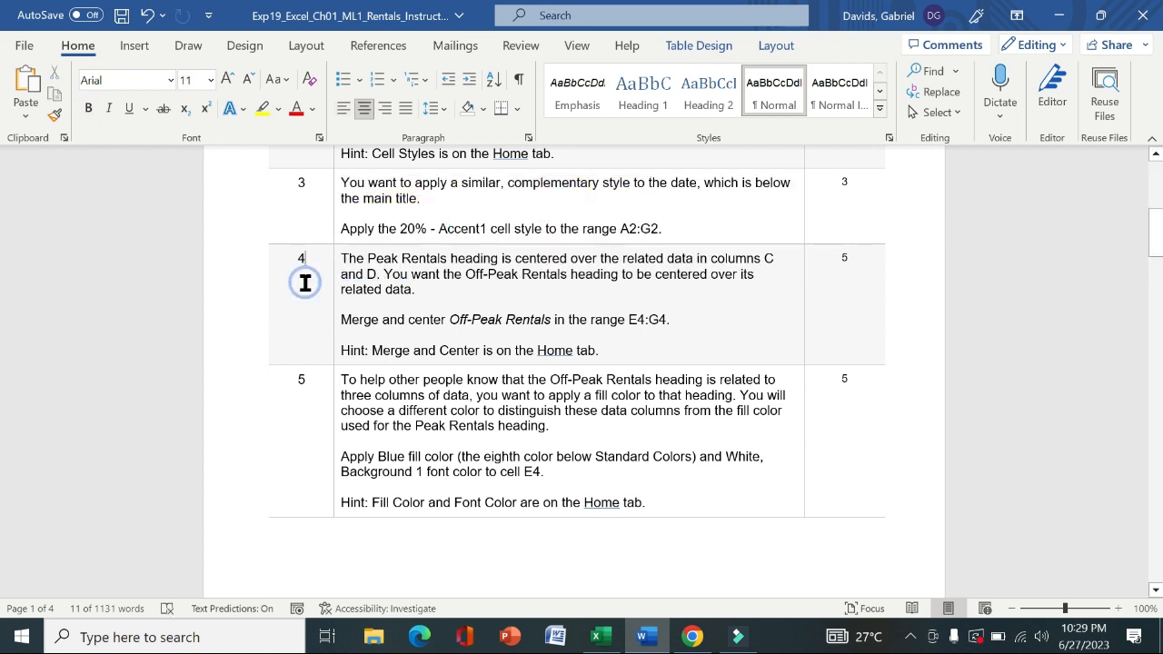
Make the step 4 instructions bold with yellow highlighting and select their sentences for reading
{"action": "left_click", "coordinate": [337, 298]}
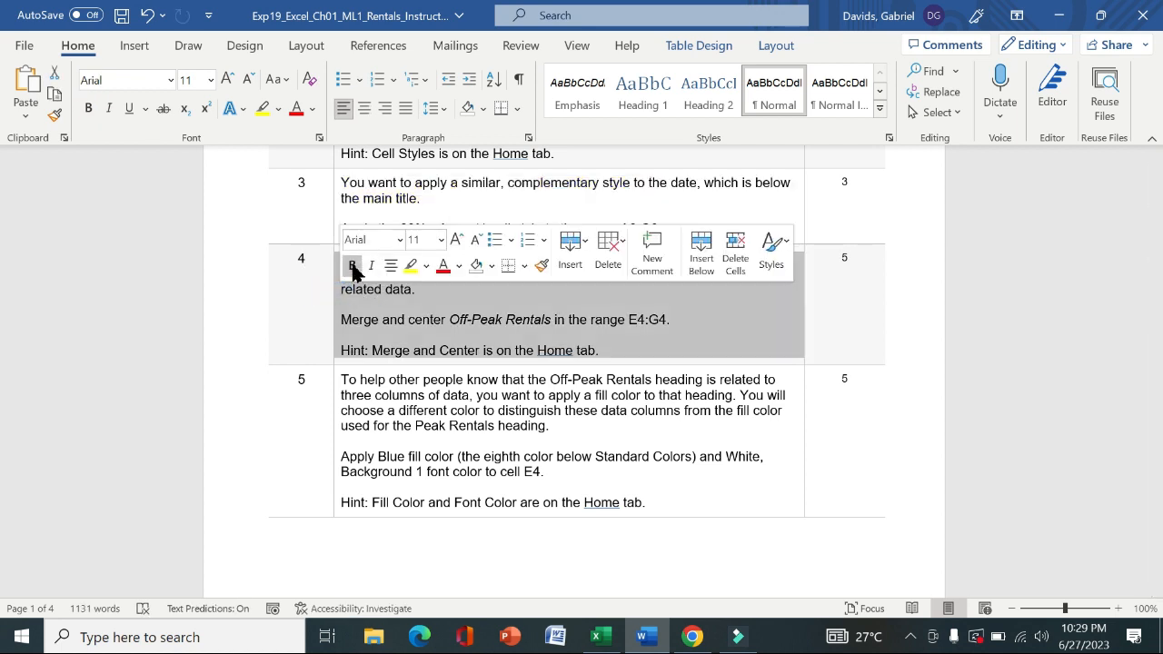
{"action": "left_click", "coordinate": [352, 265]}
{"action": "left_click", "coordinate": [408, 267]}
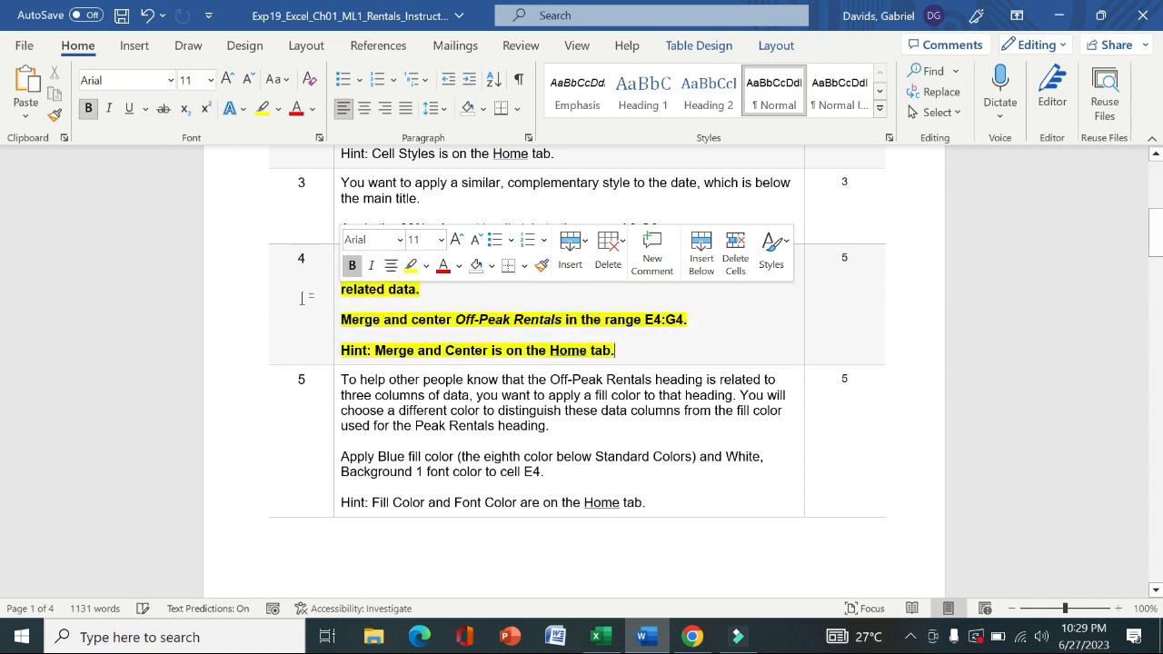
{"action": "left_click", "coordinate": [301, 298]}
{"action": "left_click_drag", "start_coordinate": [345, 263], "coordinate": [518, 288]}
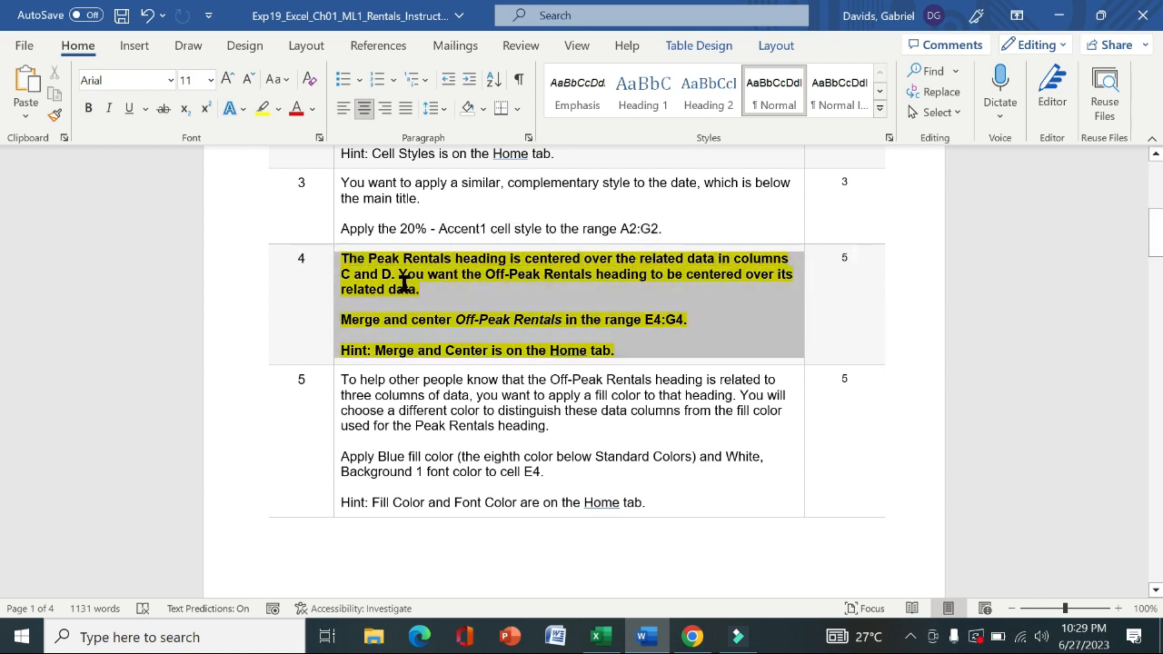
{"action": "left_click", "coordinate": [506, 296]}
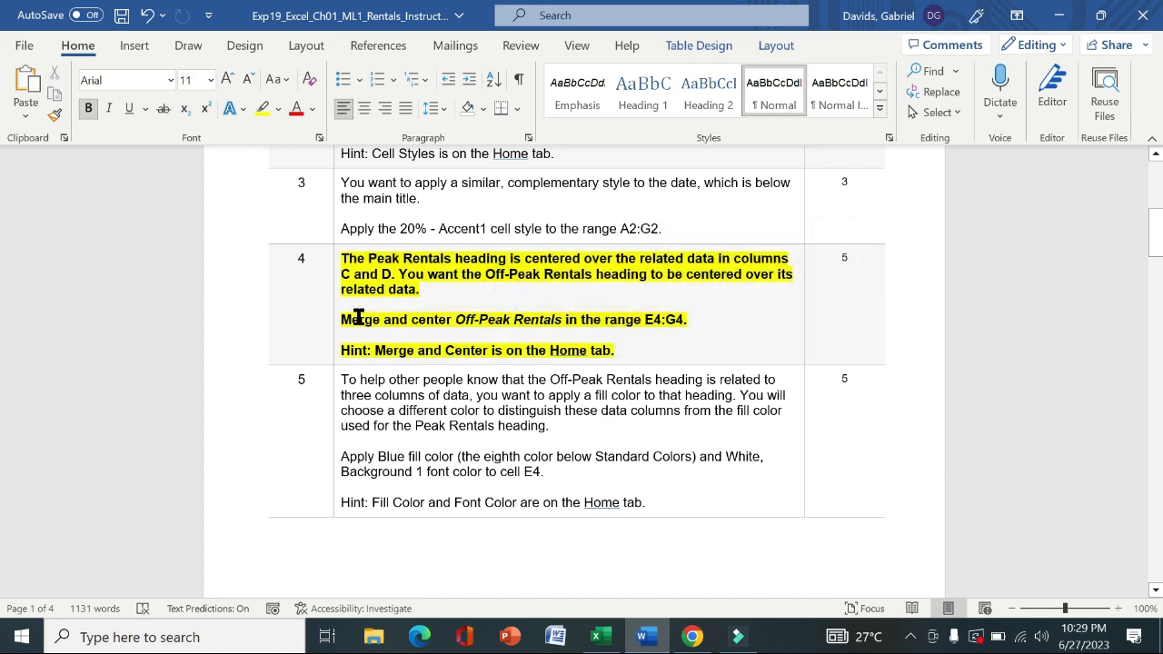
{"action": "left_click_drag", "start_coordinate": [361, 317], "coordinate": [691, 319]}
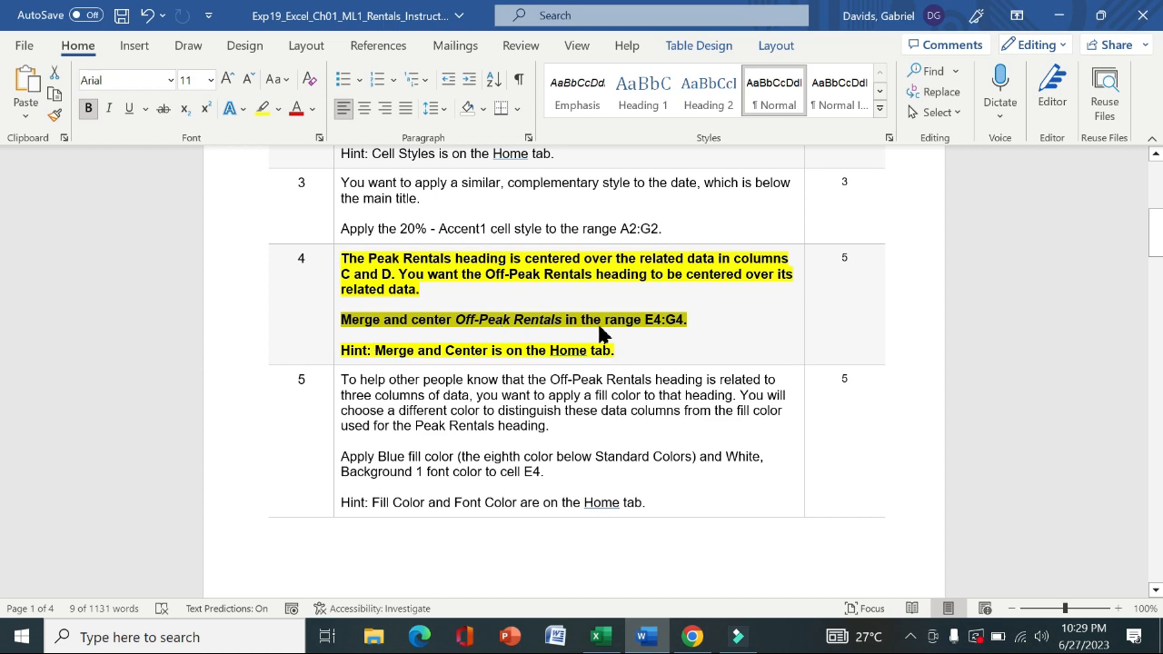
Switch to Excel and merge and center the Off-Peak Rentals heading across E4:G4
{"action": "left_click", "coordinate": [596, 635]}
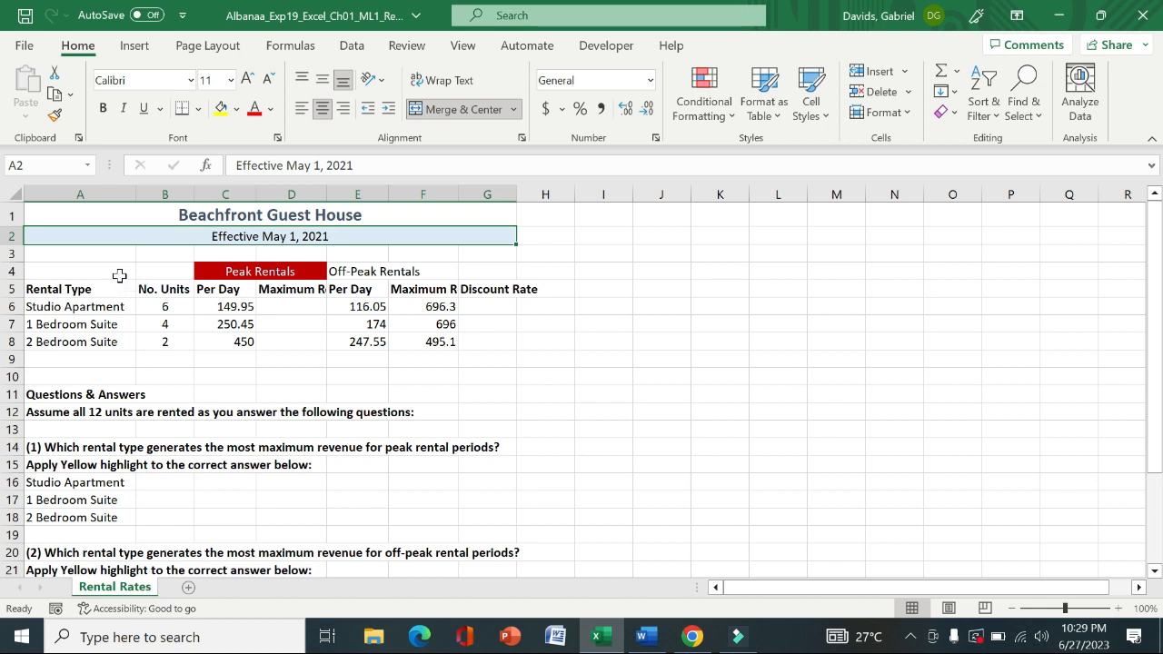
{"action": "left_click_drag", "start_coordinate": [355, 272], "coordinate": [473, 273]}
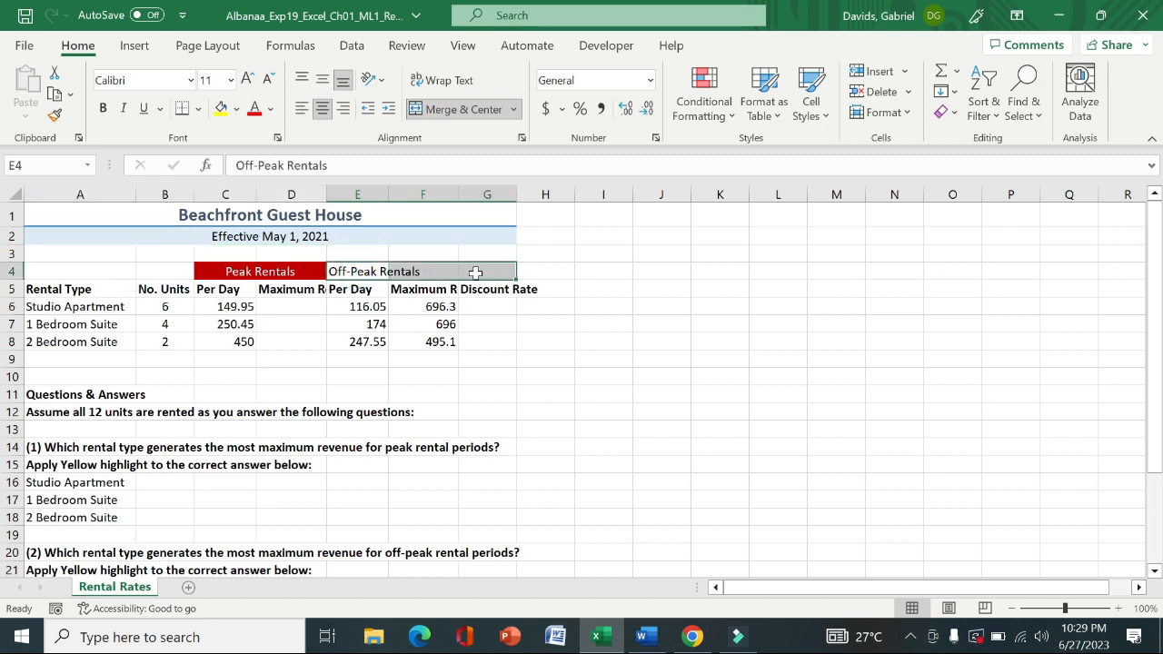
{"action": "left_click", "coordinate": [445, 113]}
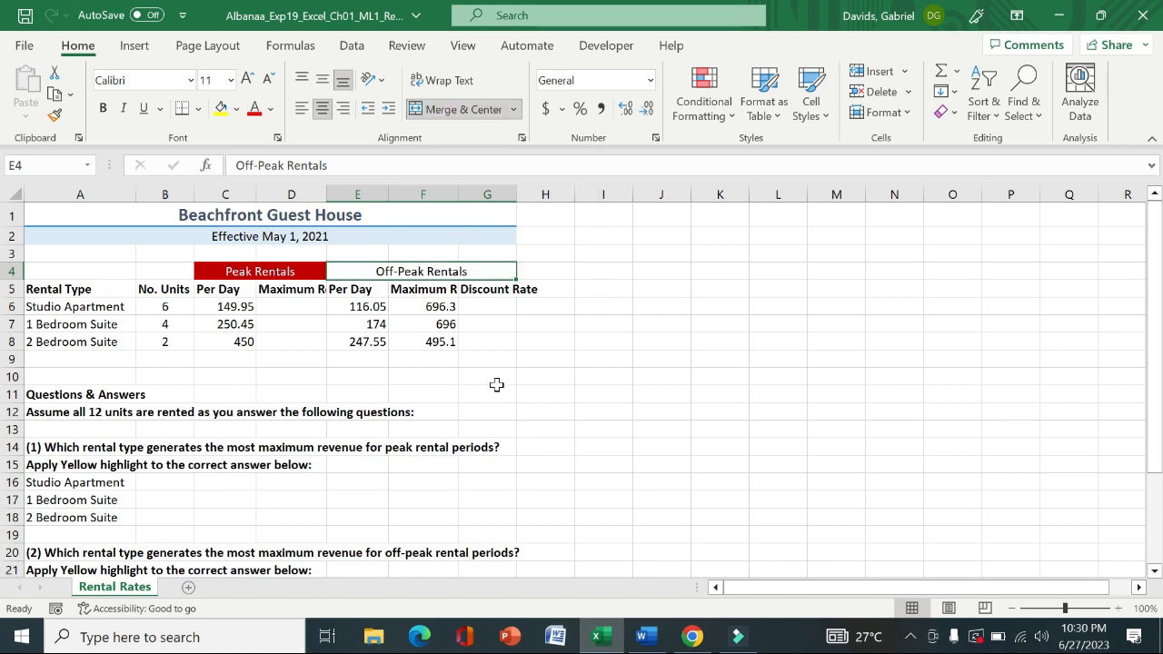
Switch to the Word instructions and clear the bold and yellow highlighting from the step 4 text
{"action": "left_click", "coordinate": [644, 636]}
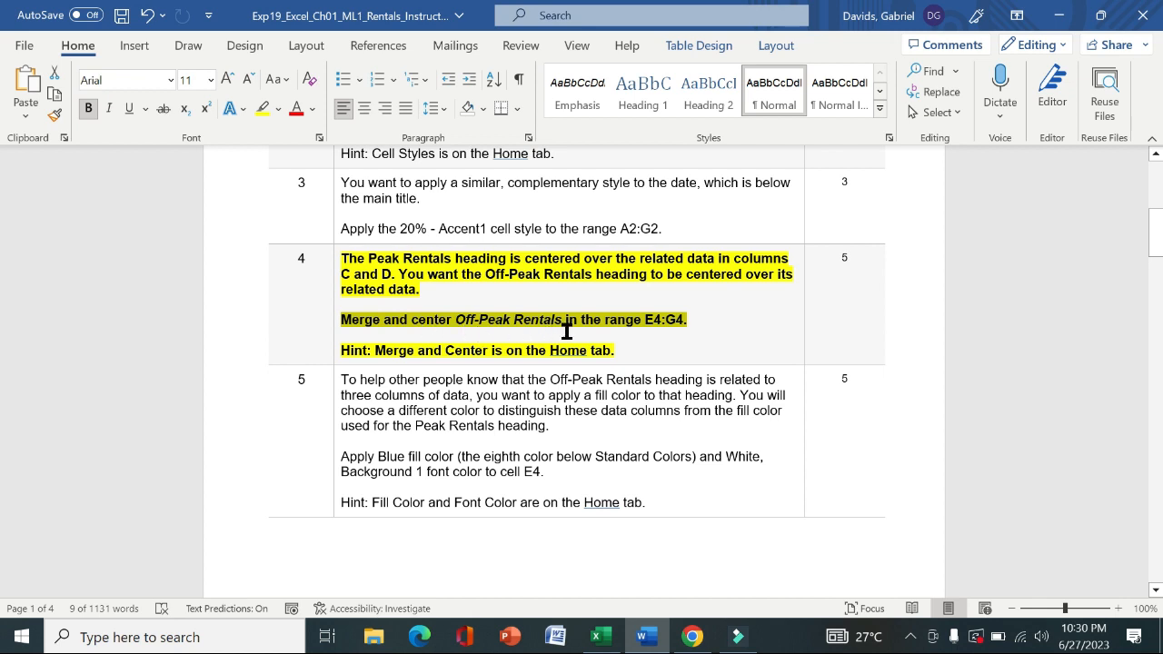
{"action": "left_click", "coordinate": [336, 309]}
{"action": "left_click", "coordinate": [353, 276]}
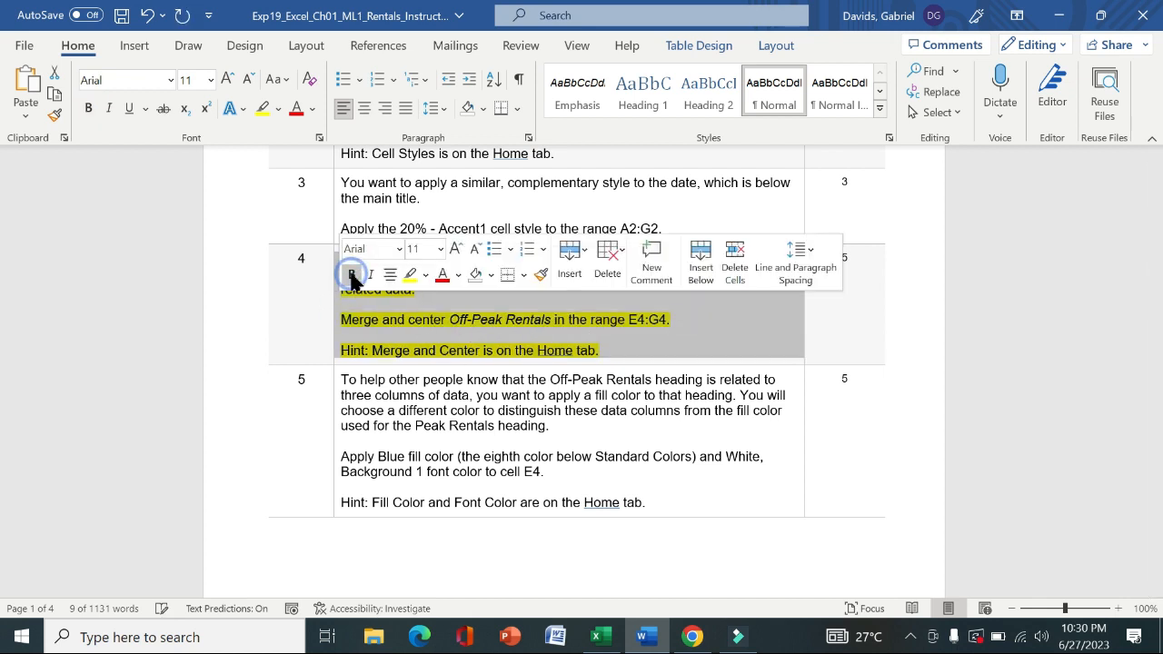
{"action": "left_click", "coordinate": [411, 276]}
{"action": "left_click", "coordinate": [727, 343]}
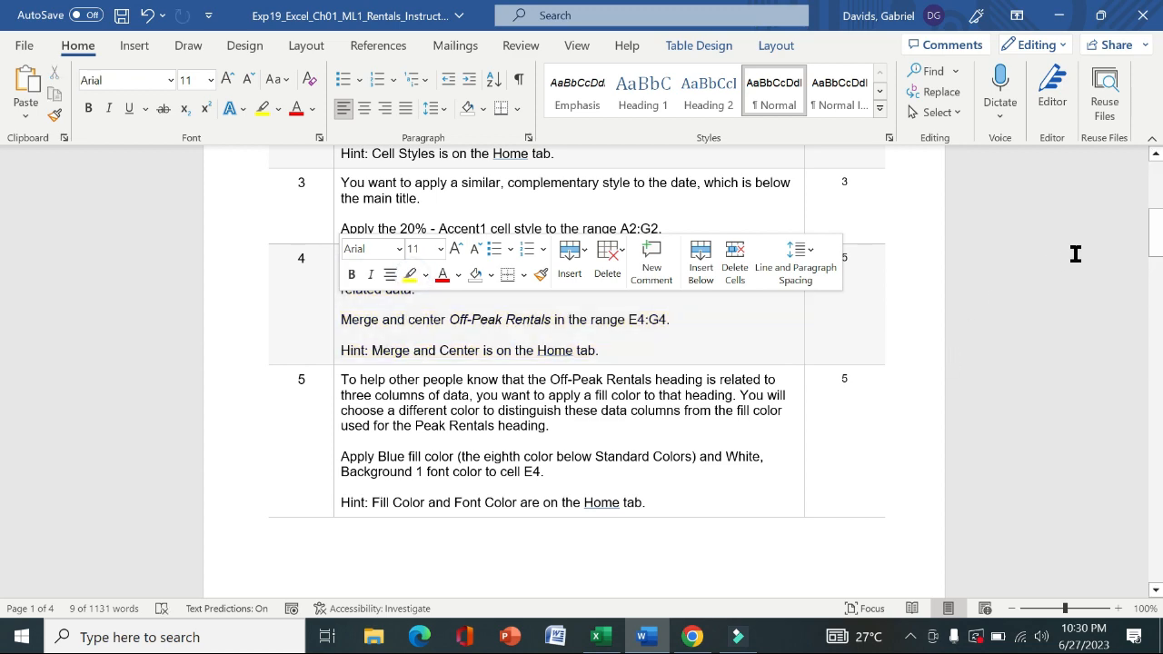
Make the step 5 instructions bold with yellow highlighting and select their sentences for reading
{"action": "left_click_drag", "start_coordinate": [1157, 246], "coordinate": [1157, 252]}
{"action": "scroll", "coordinate": [3, 263], "scroll_direction": "down", "scroll_amount": 3}
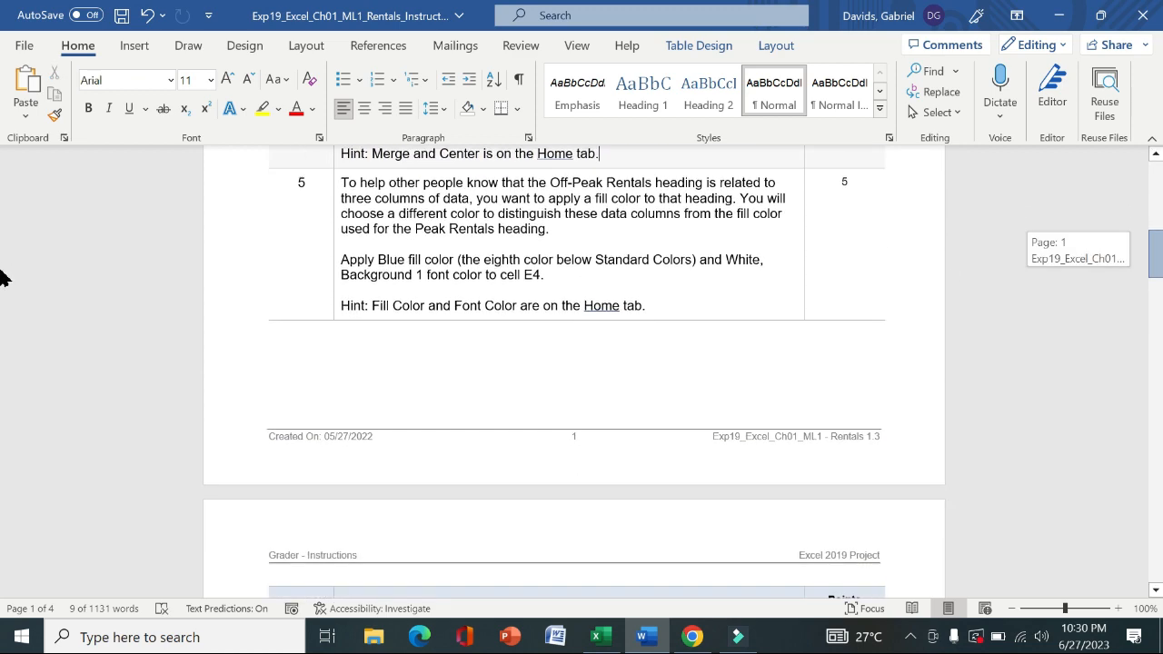
{"action": "left_click", "coordinate": [334, 207]}
{"action": "left_click", "coordinate": [349, 172]}
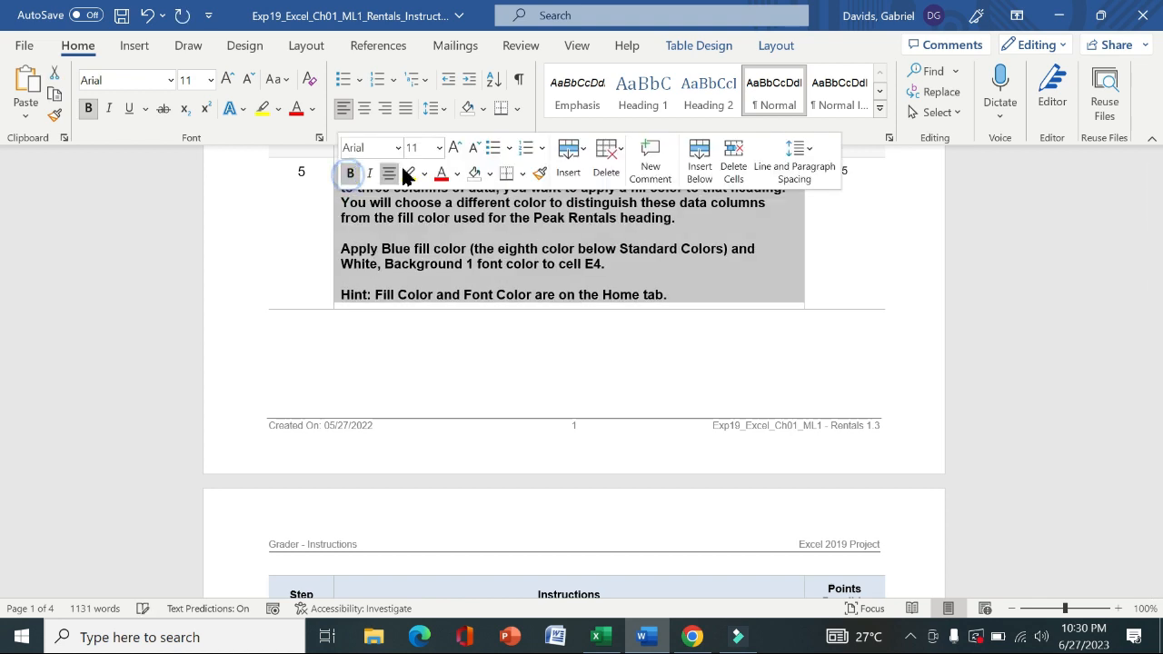
{"action": "left_click", "coordinate": [407, 175]}
{"action": "left_click", "coordinate": [287, 219]}
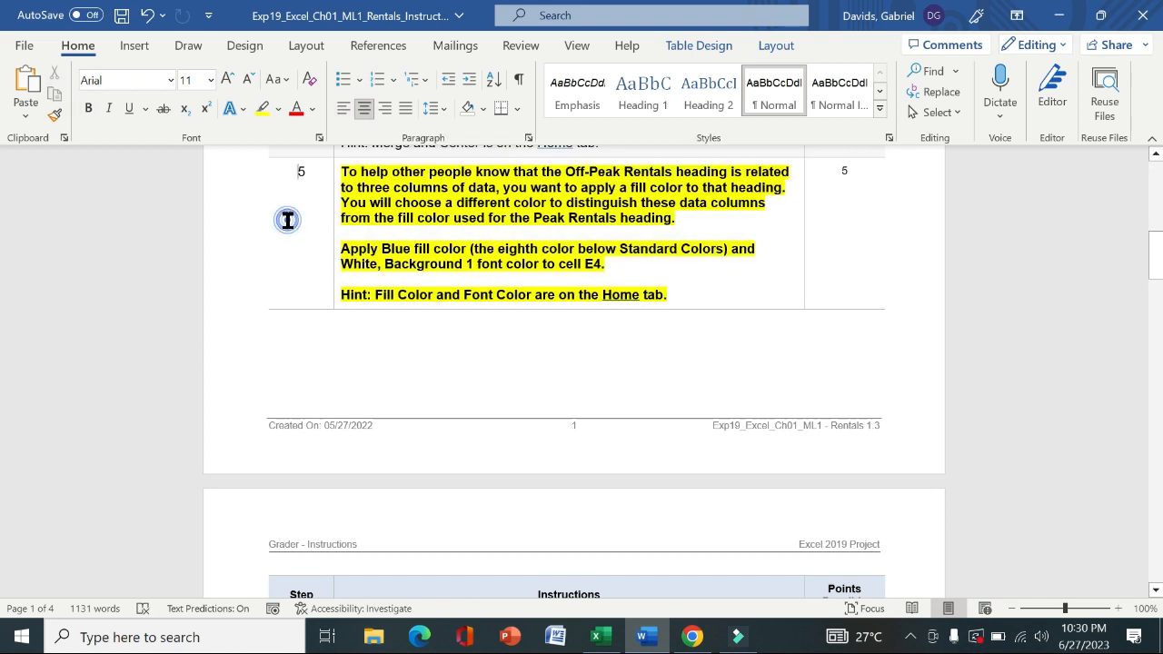
{"action": "left_click_drag", "start_coordinate": [344, 172], "coordinate": [789, 173]}
{"action": "left_click_drag", "start_coordinate": [656, 196], "coordinate": [688, 218]}
{"action": "left_click_drag", "start_coordinate": [345, 253], "coordinate": [711, 262]}
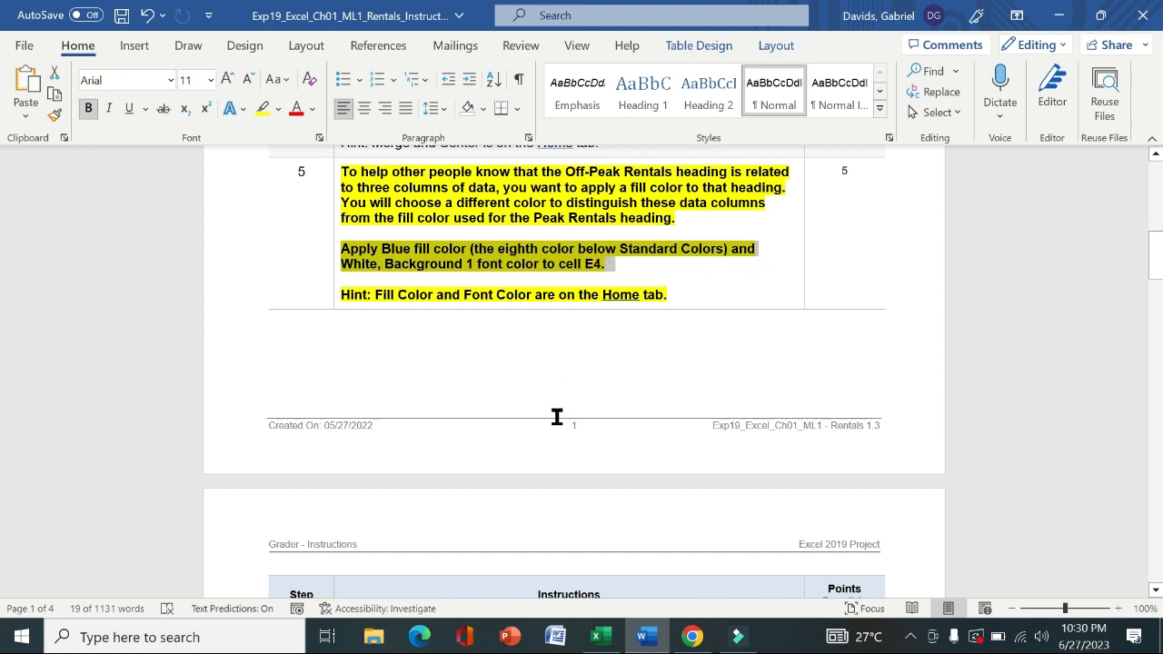
Switch to Excel, rechecking step 5 in Word, and apply the standard Blue fill color to the Off-Peak Rentals heading in E4
{"action": "left_click", "coordinate": [597, 635]}
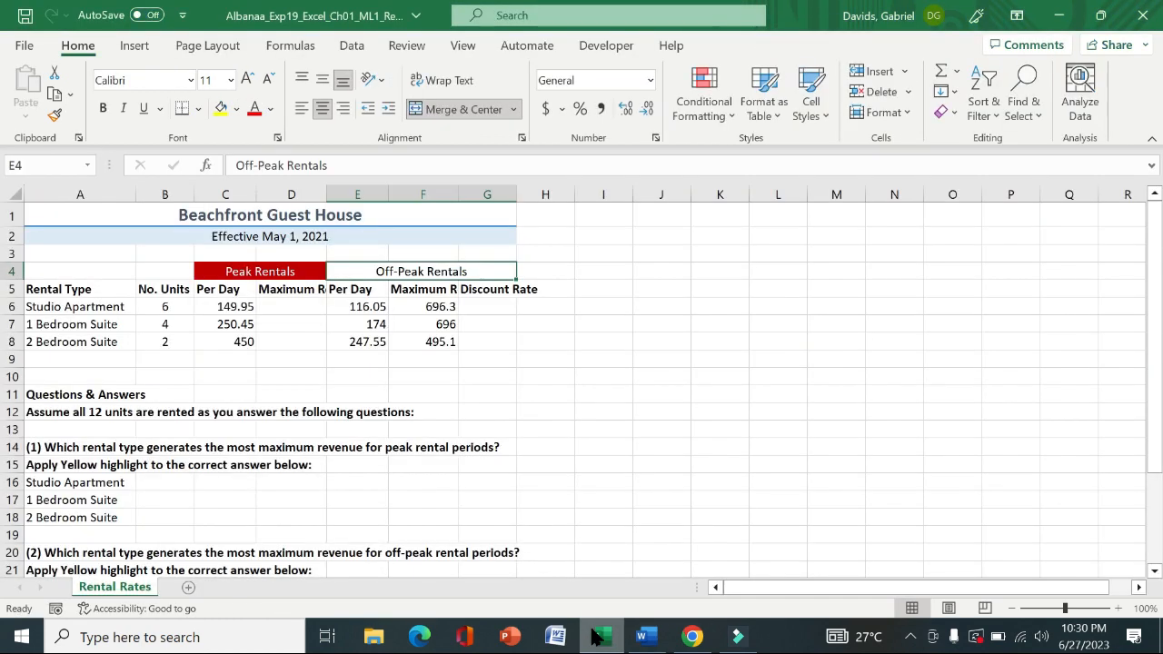
{"action": "left_click", "coordinate": [645, 636]}
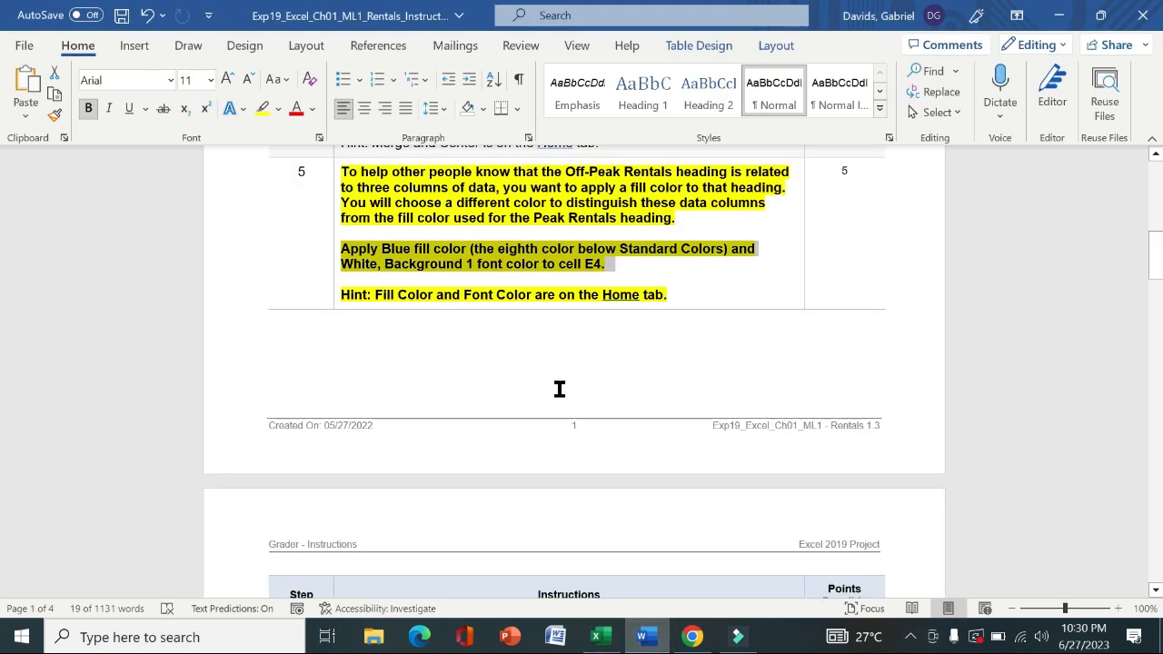
{"action": "left_click", "coordinate": [598, 637]}
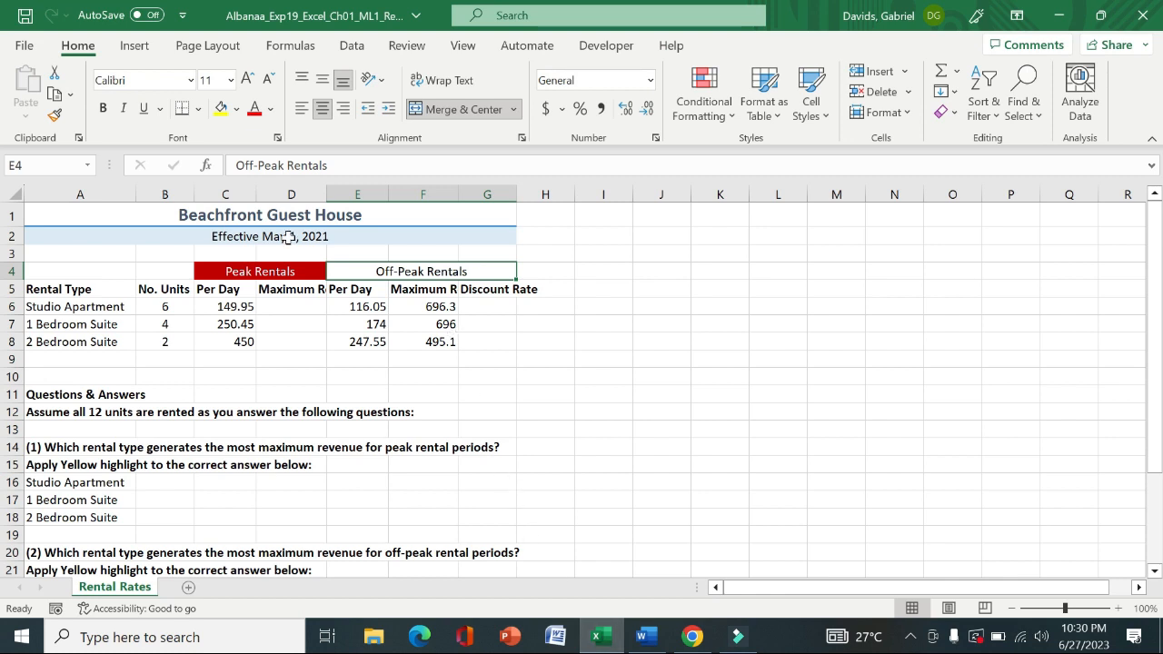
{"action": "left_click", "coordinate": [236, 108]}
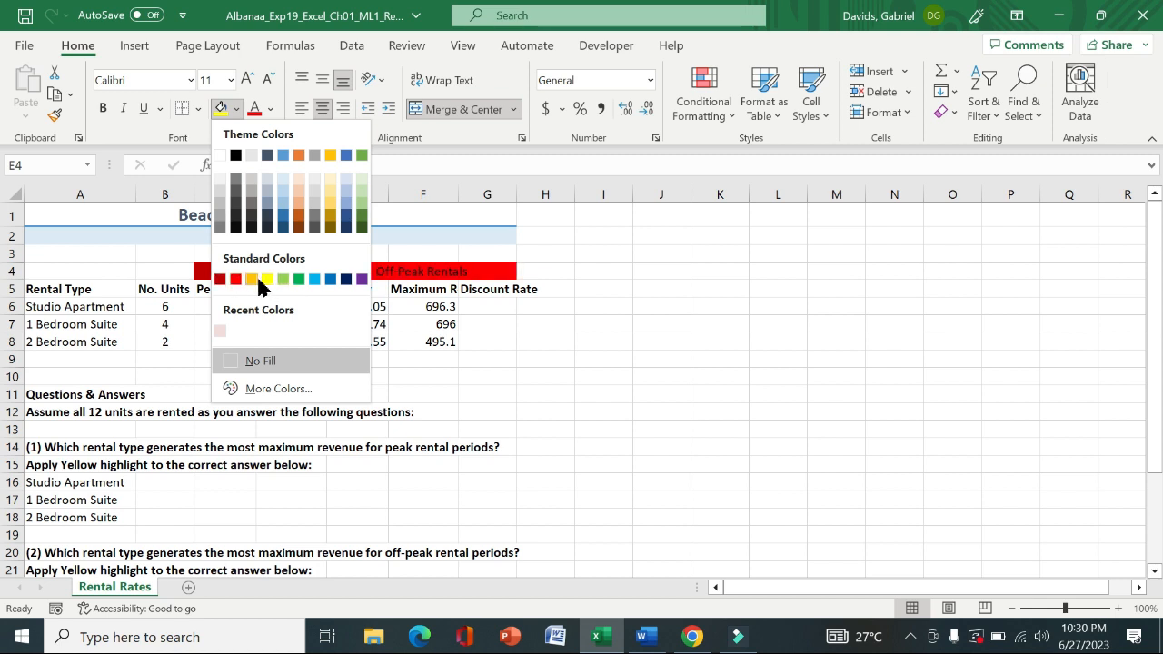
{"action": "left_click", "coordinate": [328, 282]}
Recheck the font color instruction in Word, then apply the White, Background 1 font color to cell E4 in Excel
{"action": "mouse_move", "coordinate": [645, 636]}
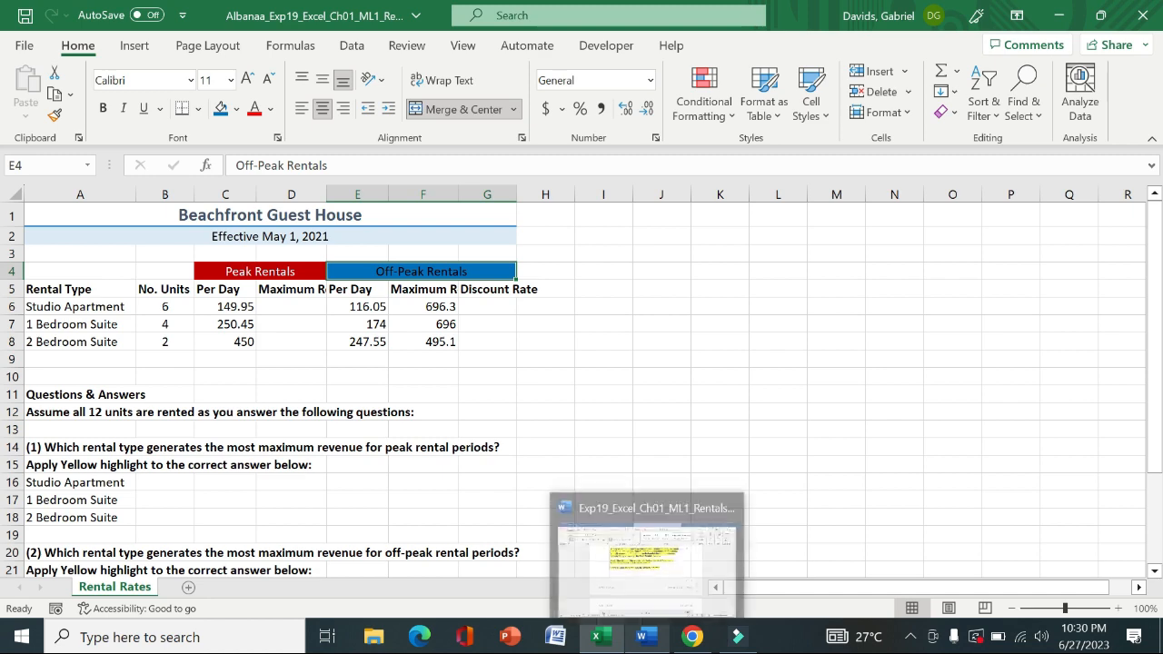
{"action": "left_click", "coordinate": [647, 554]}
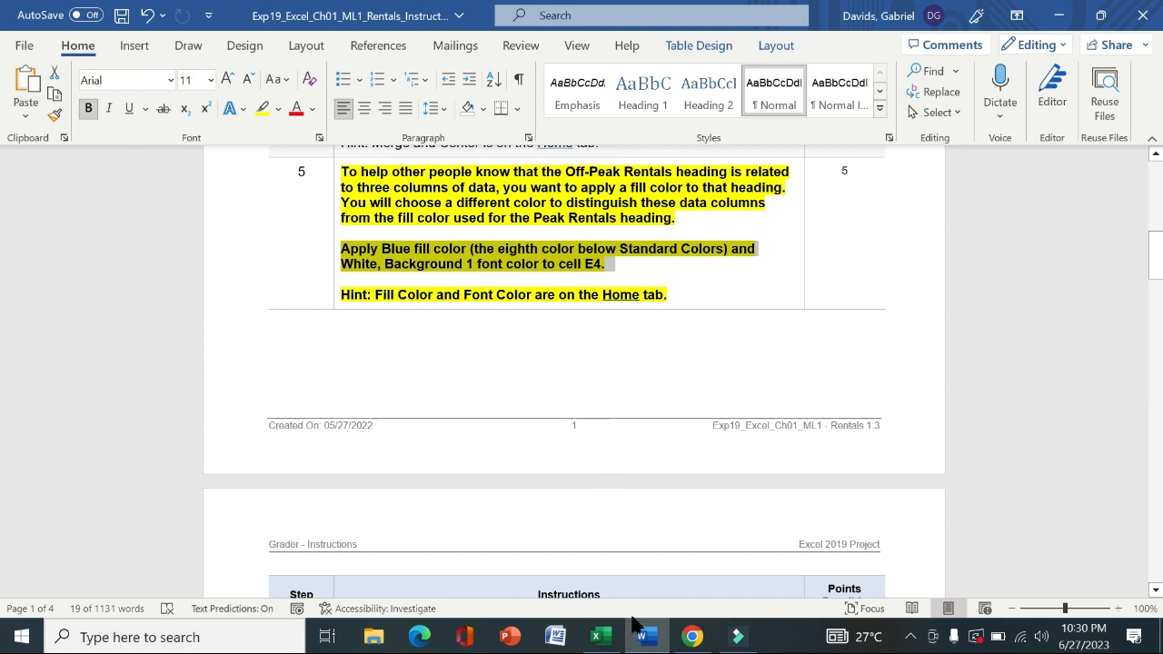
{"action": "left_click", "coordinate": [604, 639]}
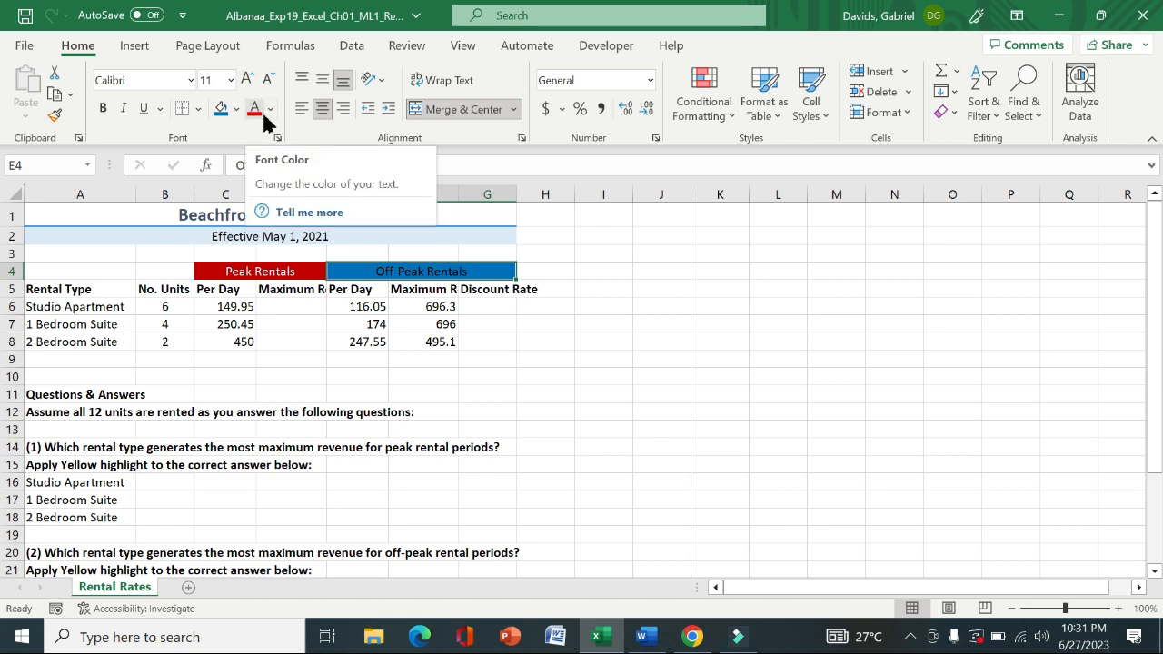
{"action": "key", "text": "alt"}
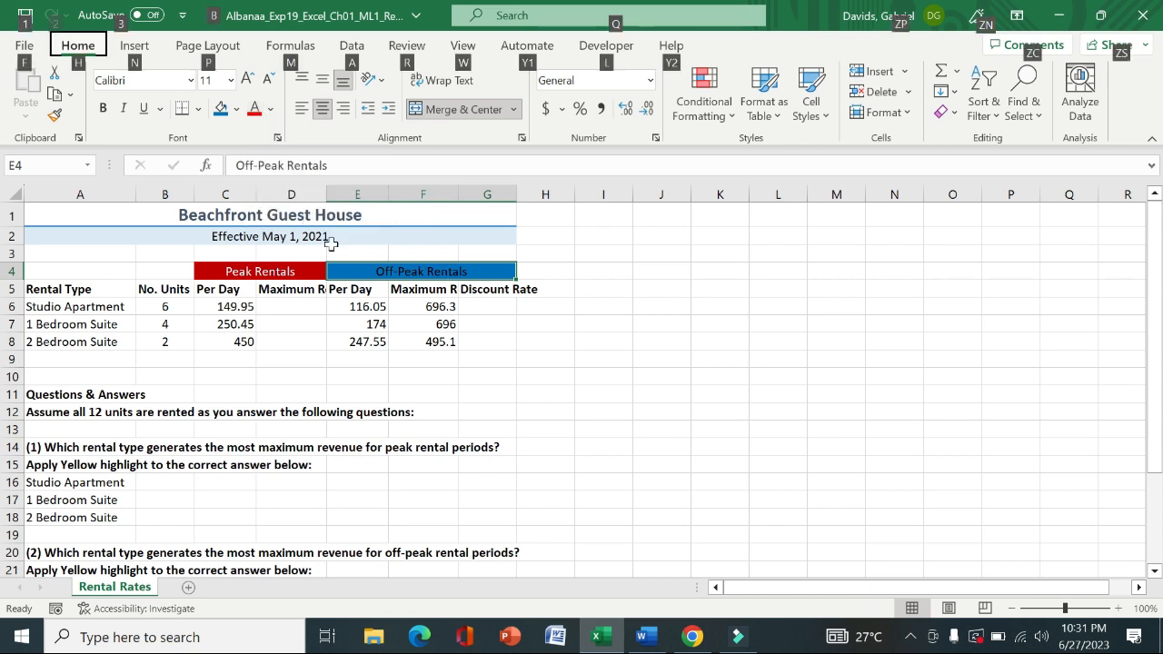
{"action": "left_click", "coordinate": [269, 108]}
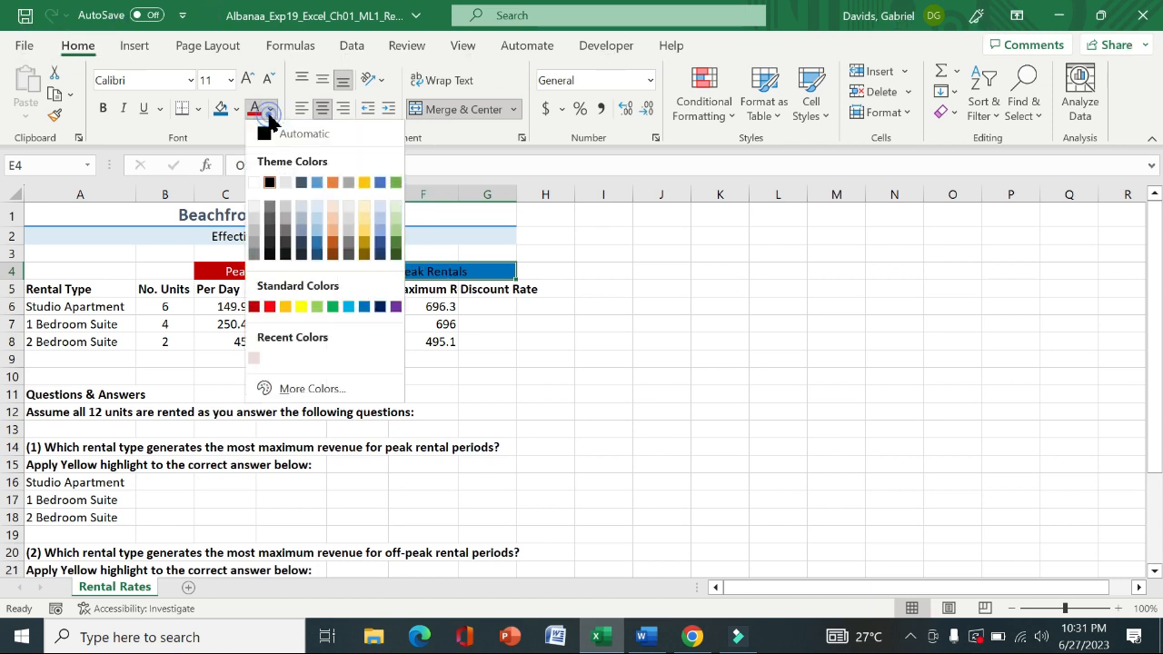
{"action": "left_click", "coordinate": [254, 182]}
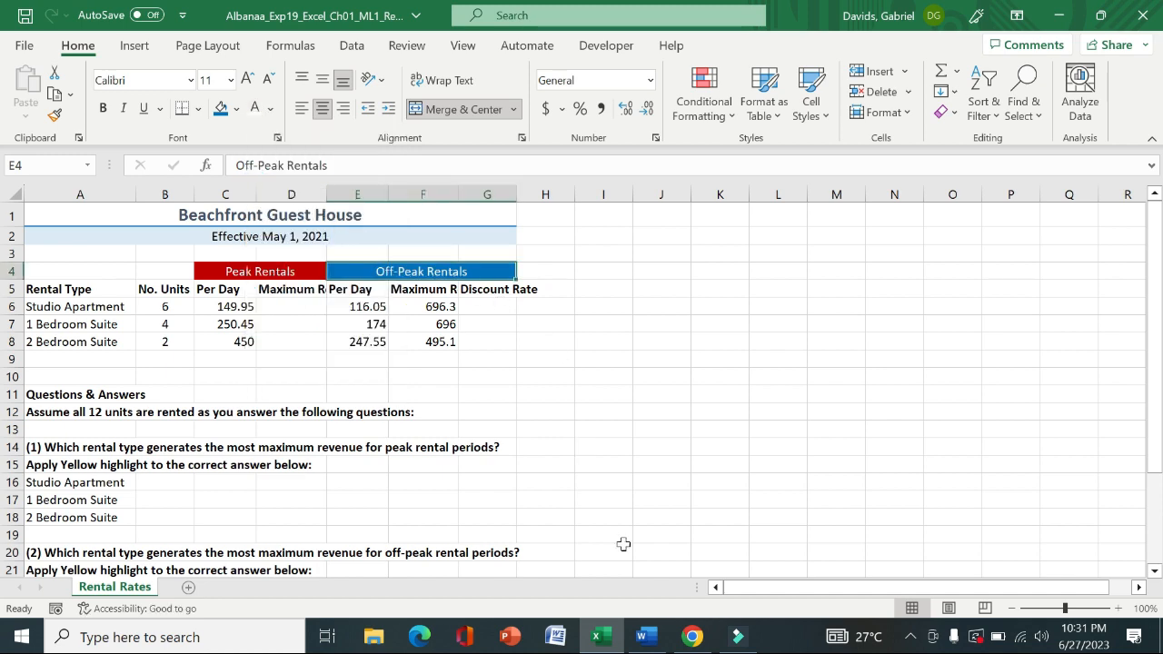
Switch to the Word instructions, remove the bold and yellow highlighting from the step 5 text, and go to step 6
{"action": "left_click", "coordinate": [644, 636]}
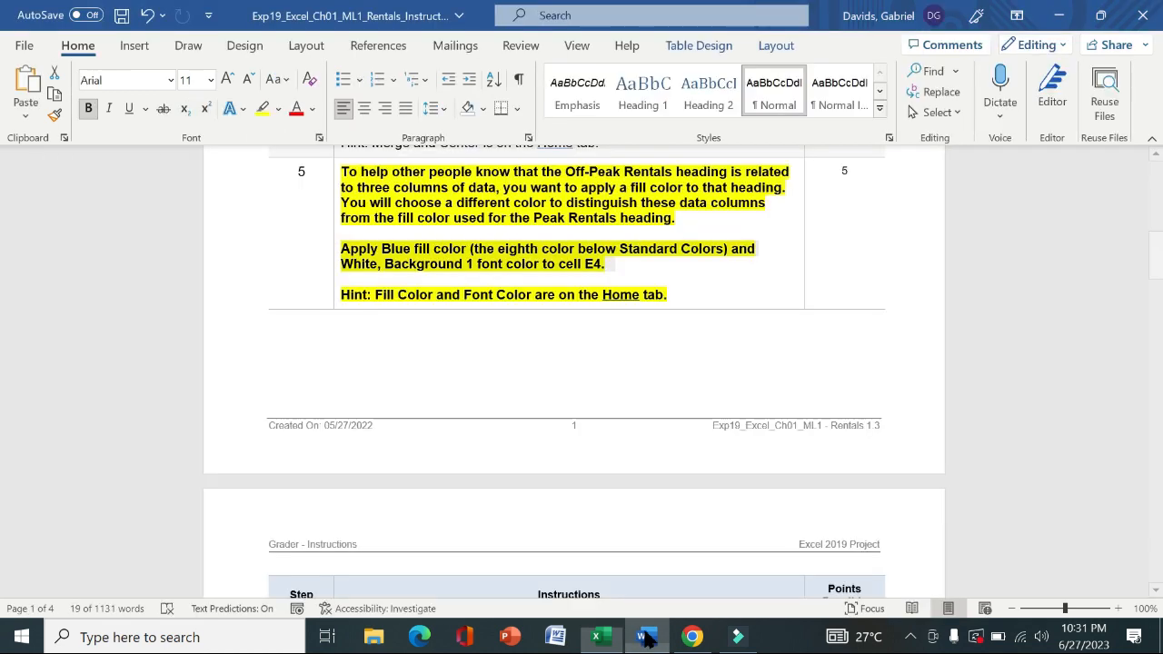
{"action": "left_click", "coordinate": [332, 232]}
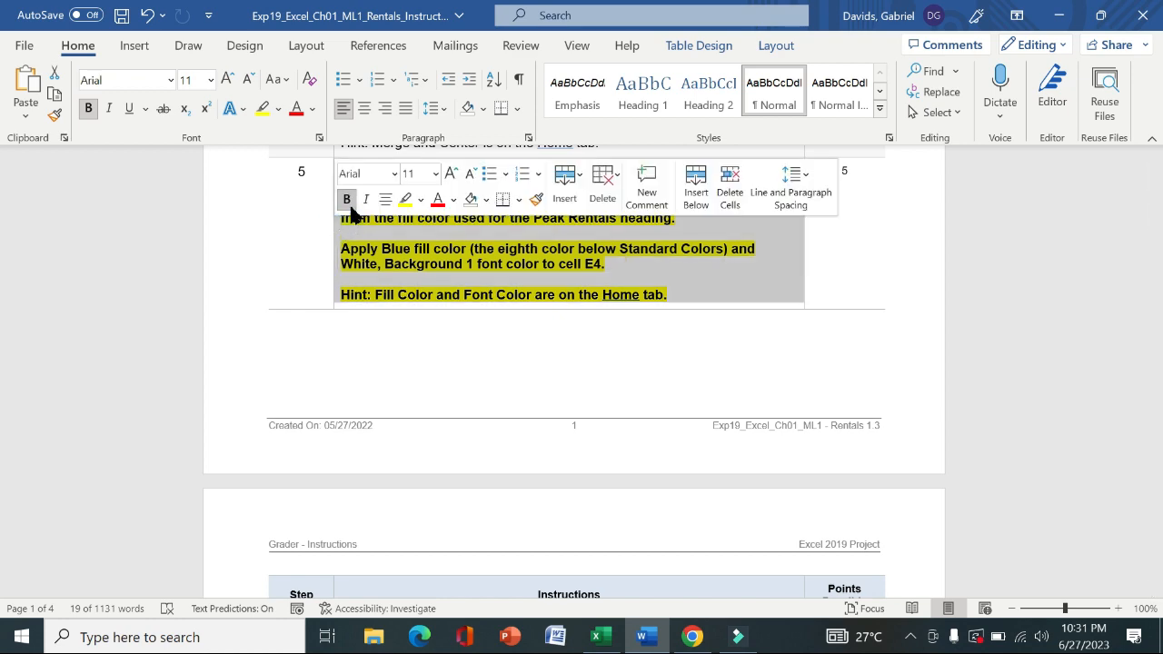
{"action": "left_click", "coordinate": [346, 200]}
{"action": "left_click", "coordinate": [406, 200]}
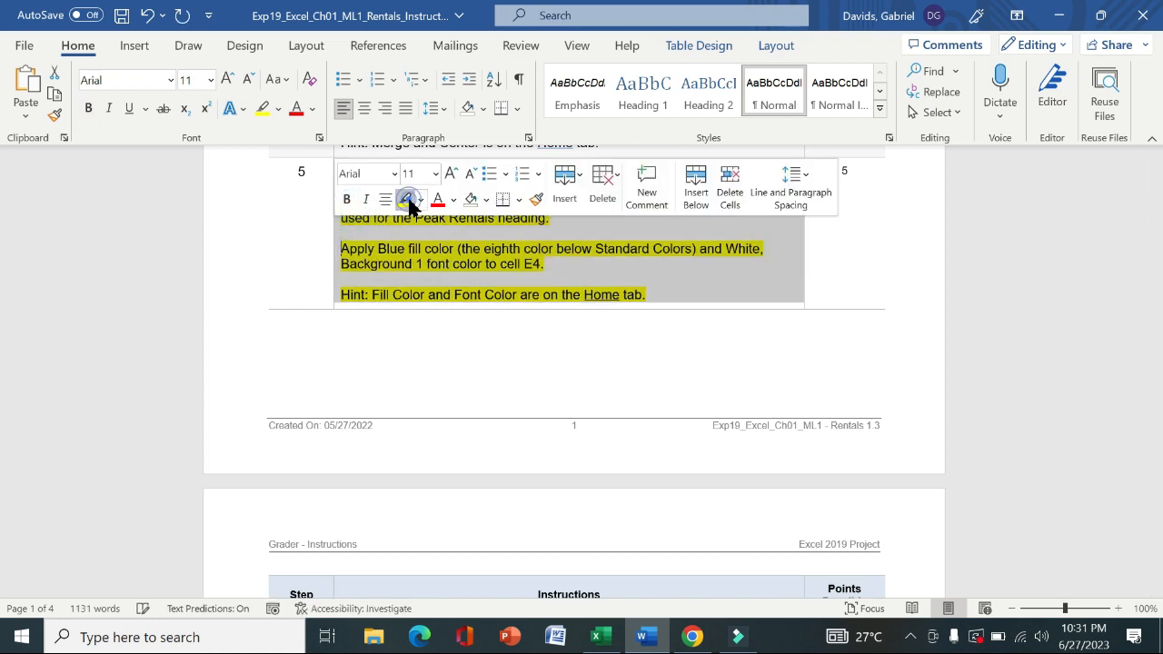
{"action": "scroll", "coordinate": [2, 282], "scroll_direction": "down", "scroll_amount": 5}
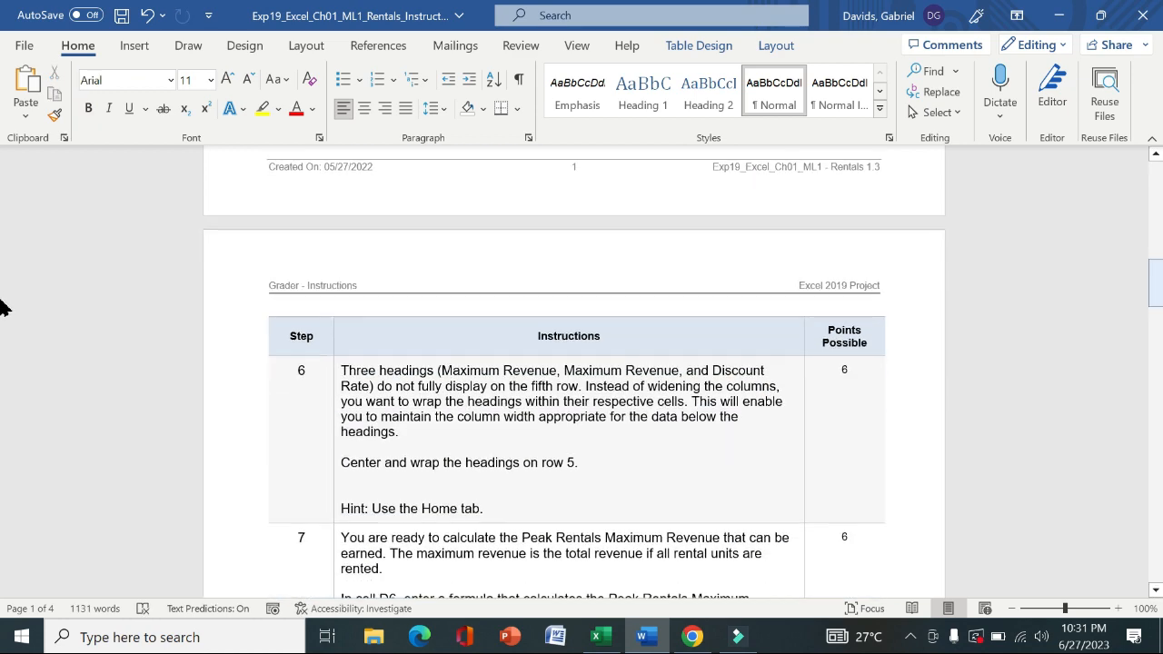
{"action": "scroll", "coordinate": [2, 309], "scroll_direction": "down", "scroll_amount": 3}
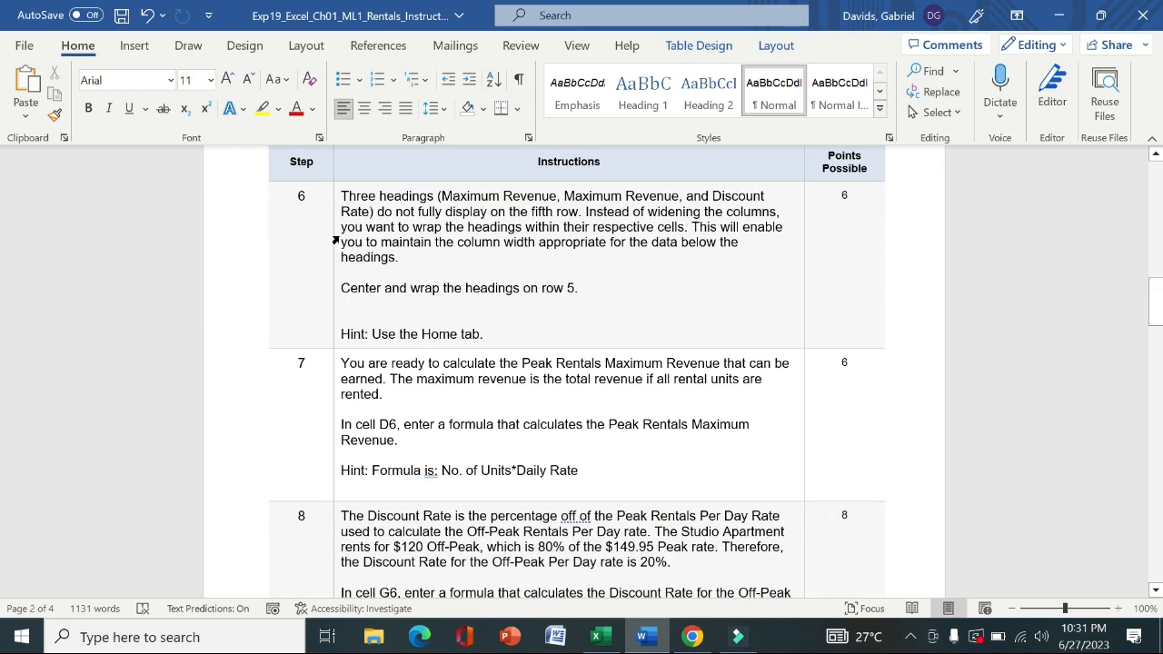
Make the step 6 instructions bold with yellow highlighting and select their sentences for reading
{"action": "left_click", "coordinate": [335, 240]}
{"action": "left_click", "coordinate": [350, 208]}
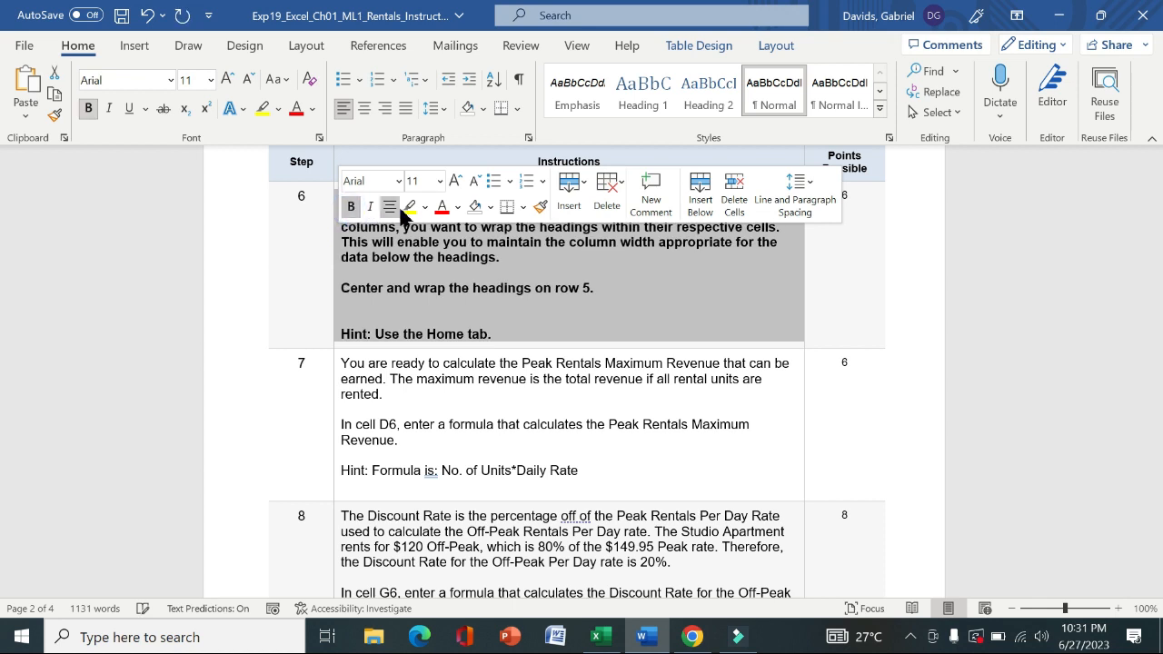
{"action": "left_click", "coordinate": [410, 206]}
{"action": "left_click", "coordinate": [292, 241]}
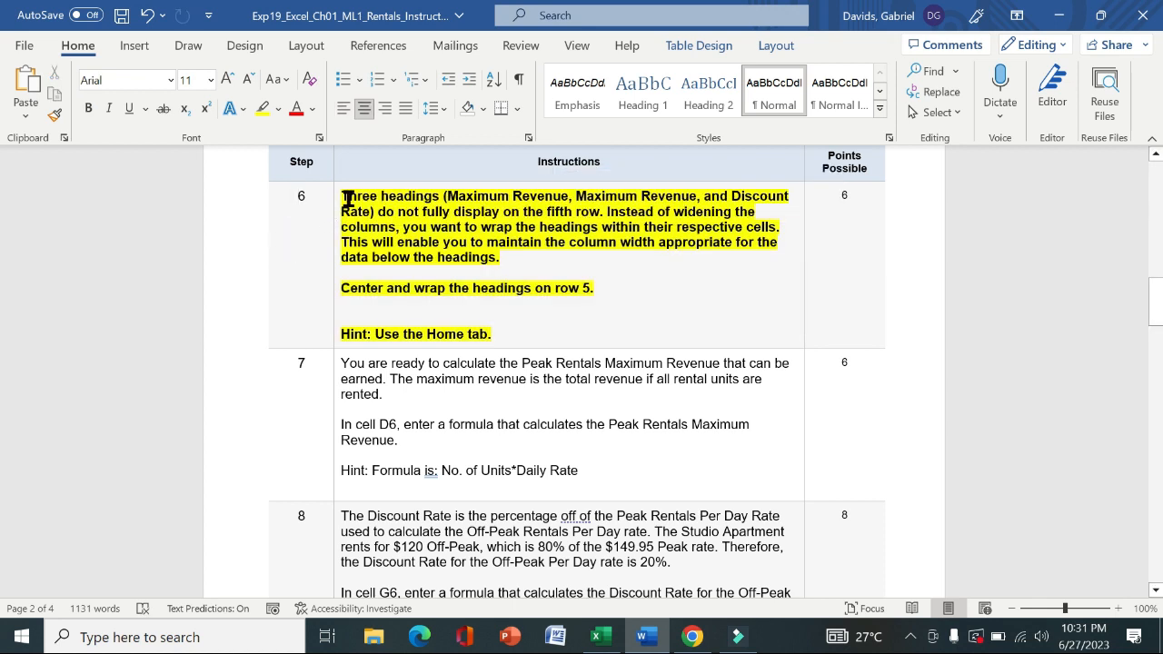
{"action": "left_click_drag", "start_coordinate": [346, 196], "coordinate": [752, 196]}
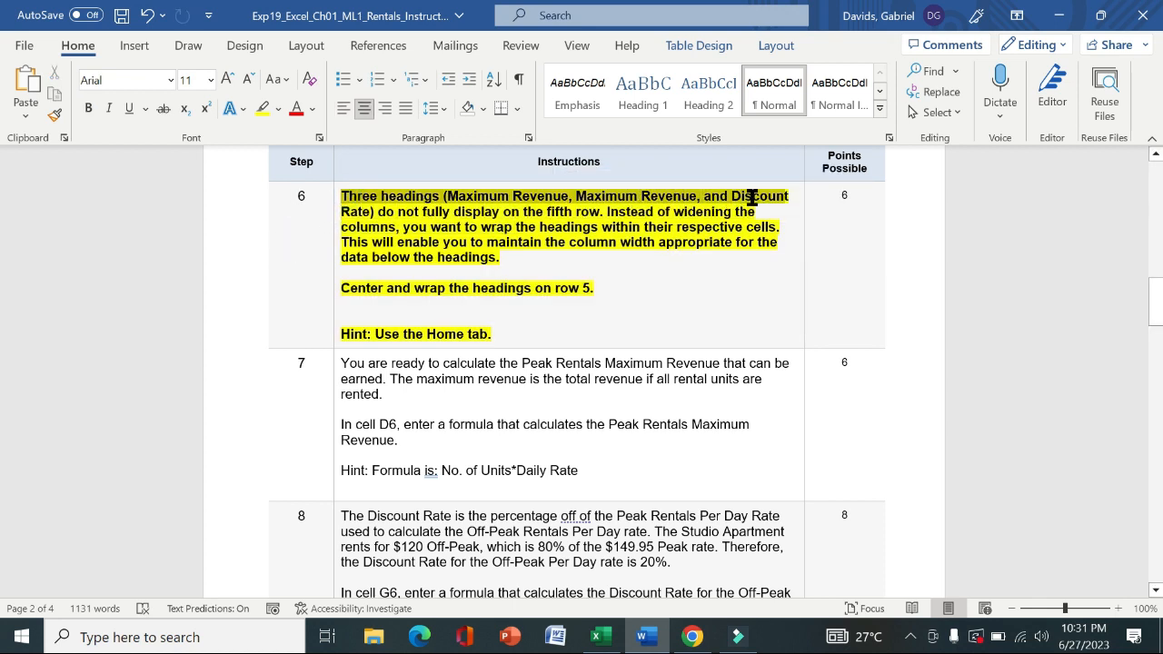
{"action": "left_click_drag", "start_coordinate": [623, 205], "coordinate": [509, 258]}
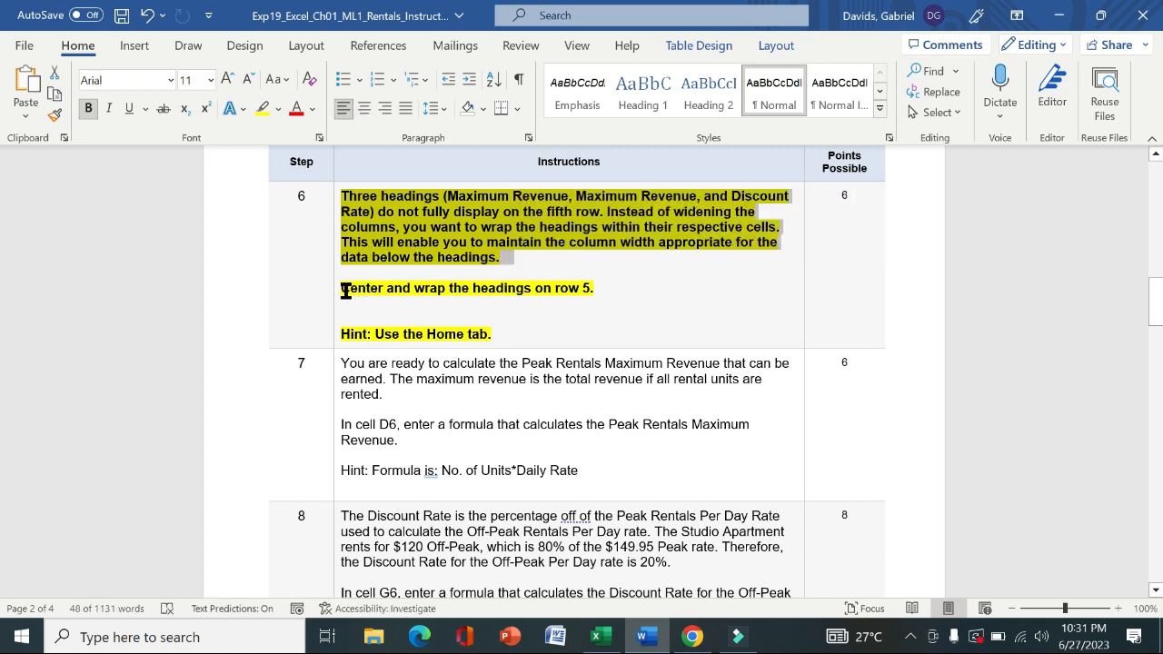
{"action": "left_click_drag", "start_coordinate": [345, 288], "coordinate": [605, 288]}
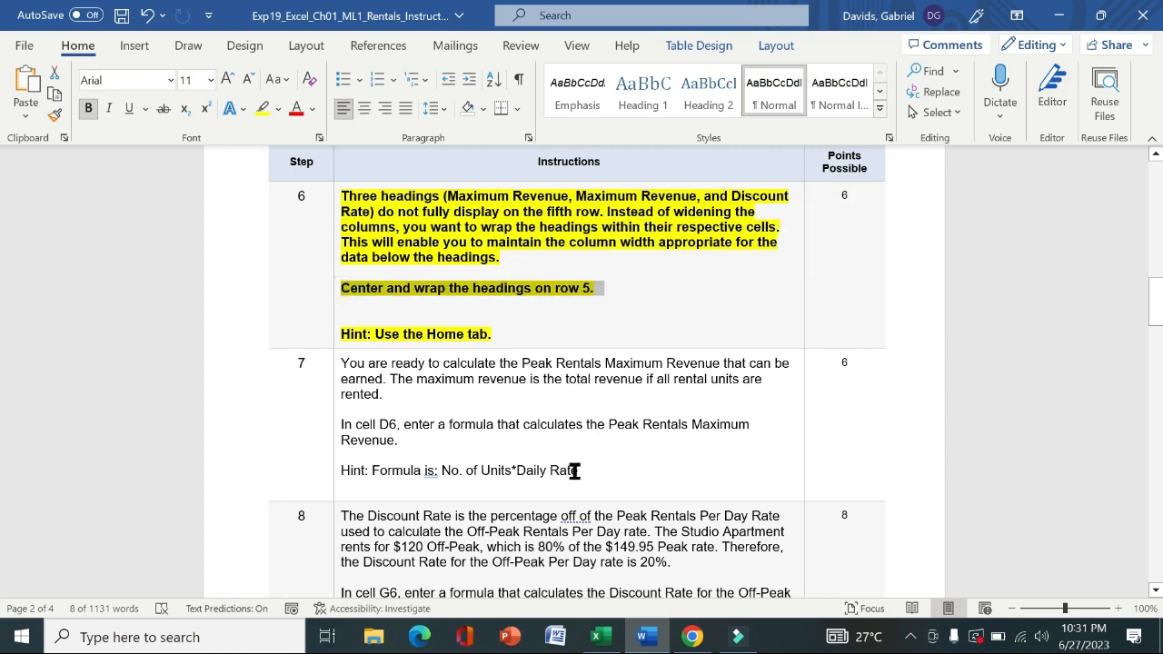
Switch to Excel and center the headings on row 5, rechecking step 6 in Word, and wrap their text
{"action": "left_click", "coordinate": [612, 641]}
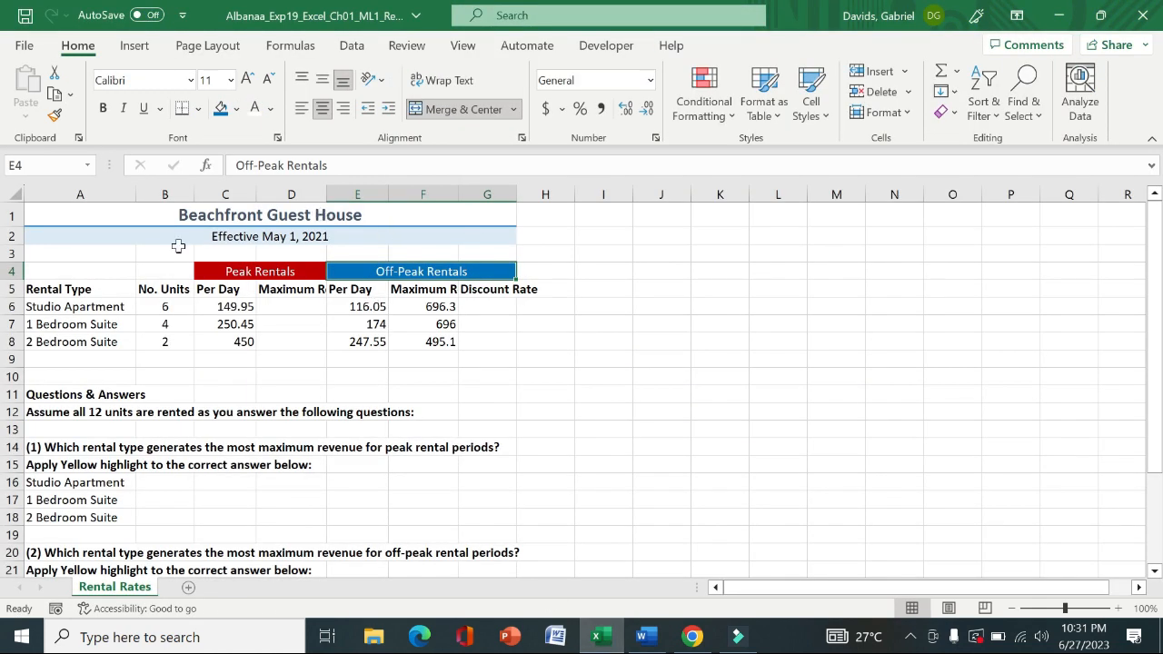
{"action": "left_click", "coordinate": [11, 289]}
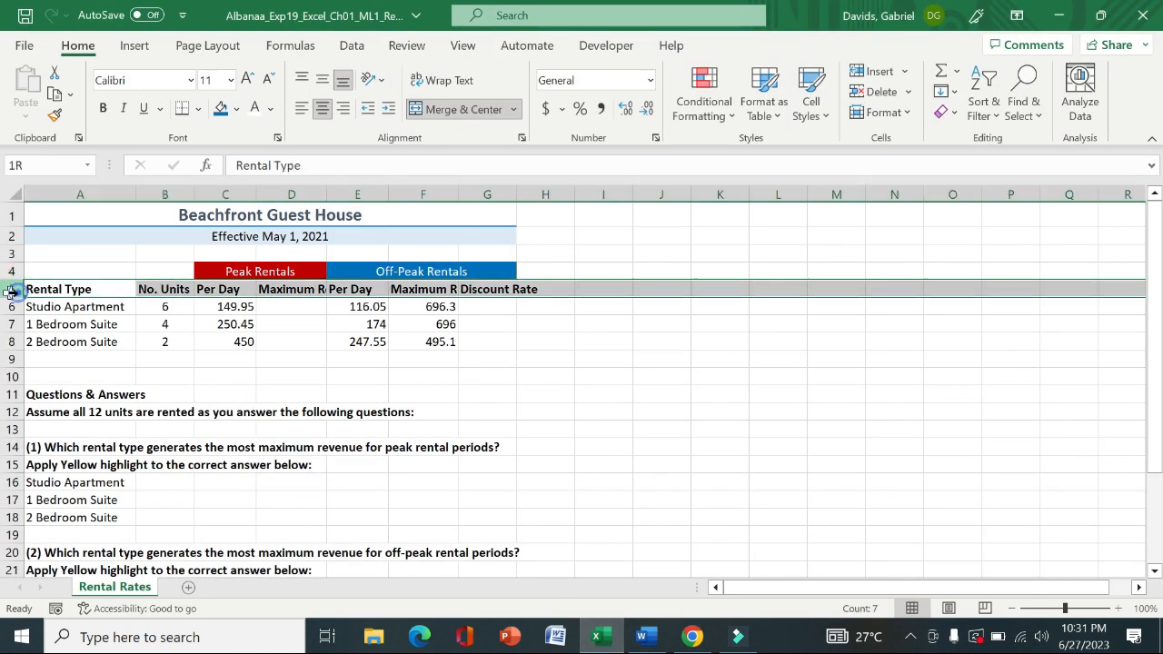
{"action": "left_click", "coordinate": [323, 109]}
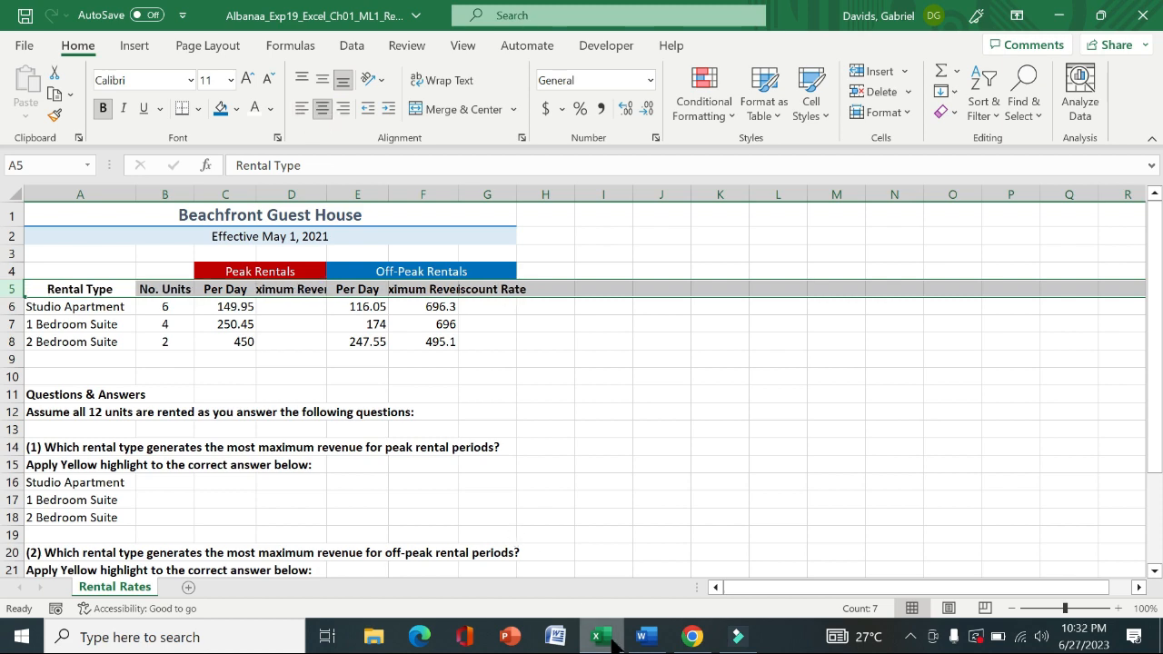
{"action": "left_click", "coordinate": [642, 638]}
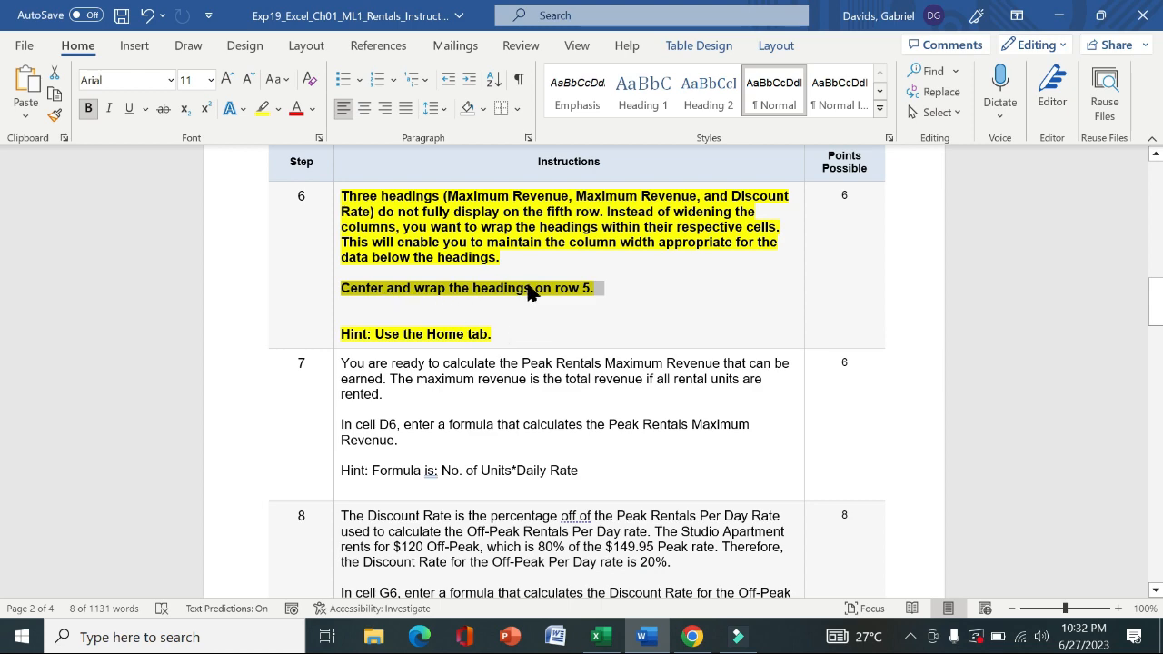
{"action": "left_click", "coordinate": [596, 636]}
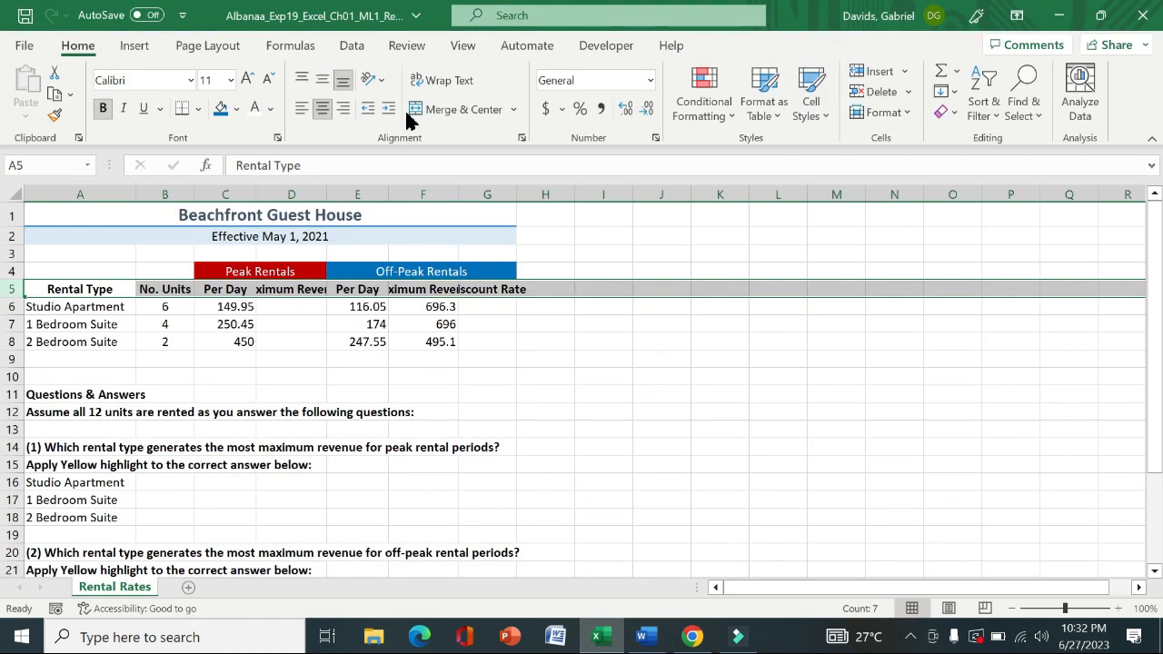
{"action": "left_click", "coordinate": [446, 82]}
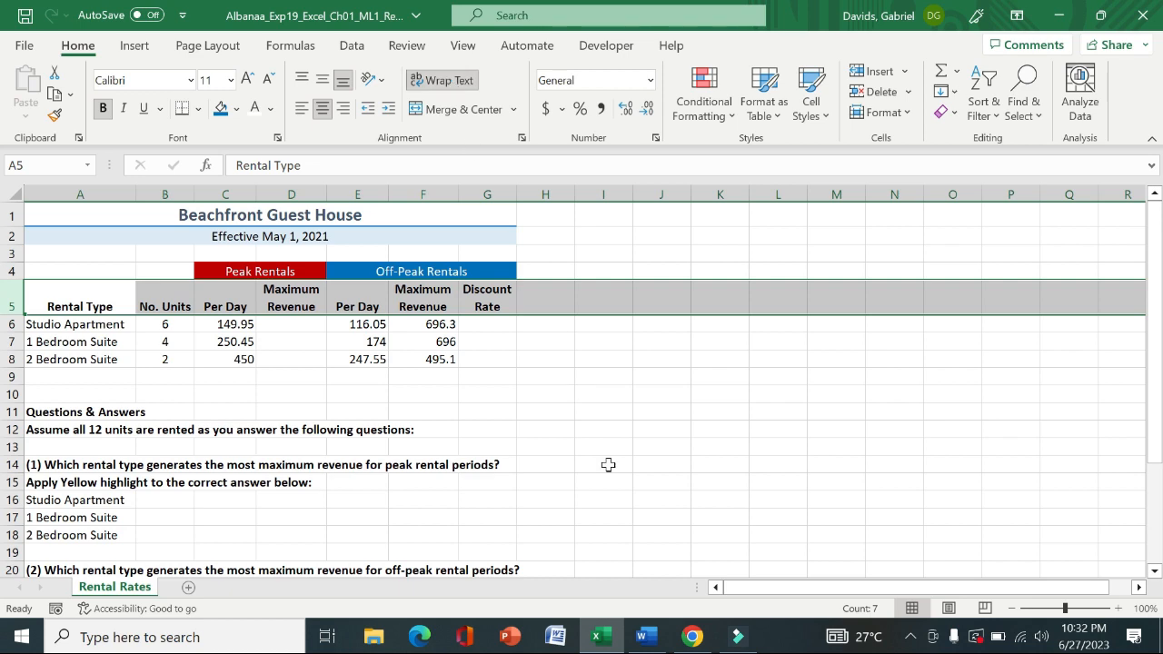
Switch to the Word instructions, remove the bold and yellow highlighting from the step 6 text, and go to step 7
{"action": "left_click", "coordinate": [641, 637]}
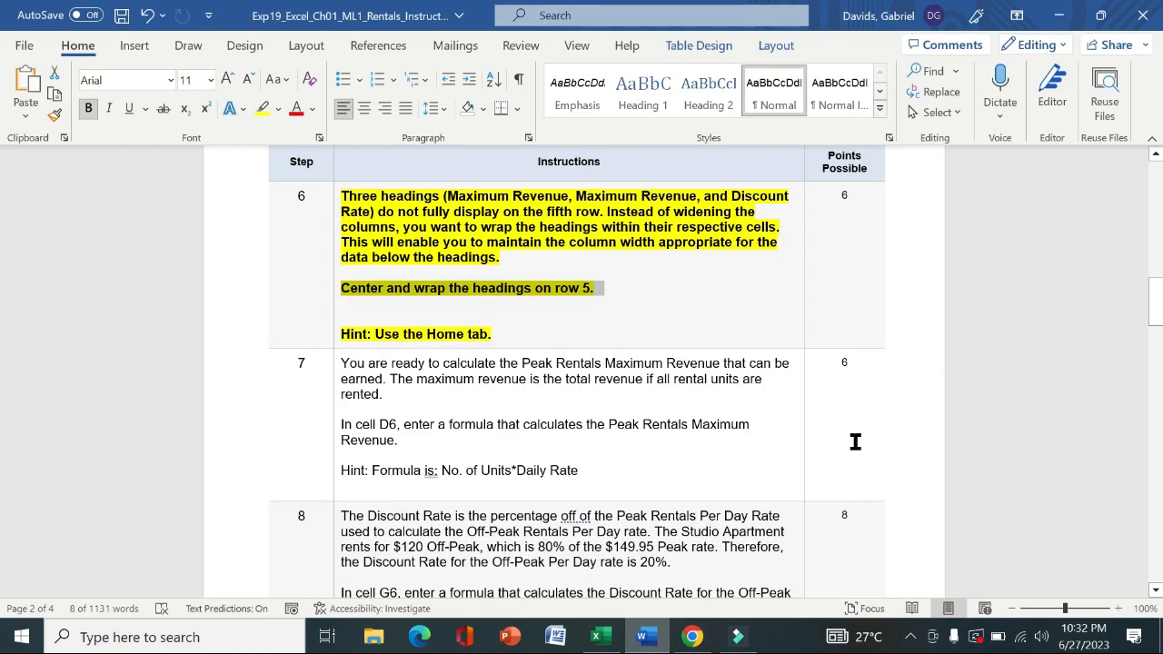
{"action": "left_click", "coordinate": [331, 274]}
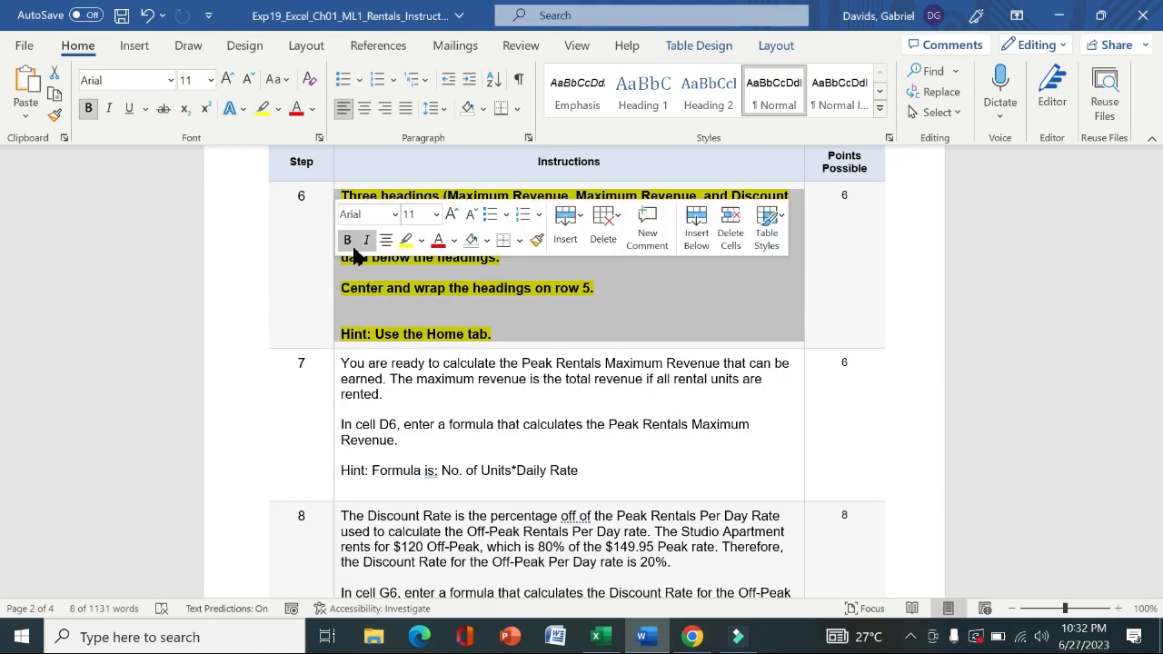
{"action": "left_click", "coordinate": [347, 240]}
{"action": "left_click", "coordinate": [406, 239]}
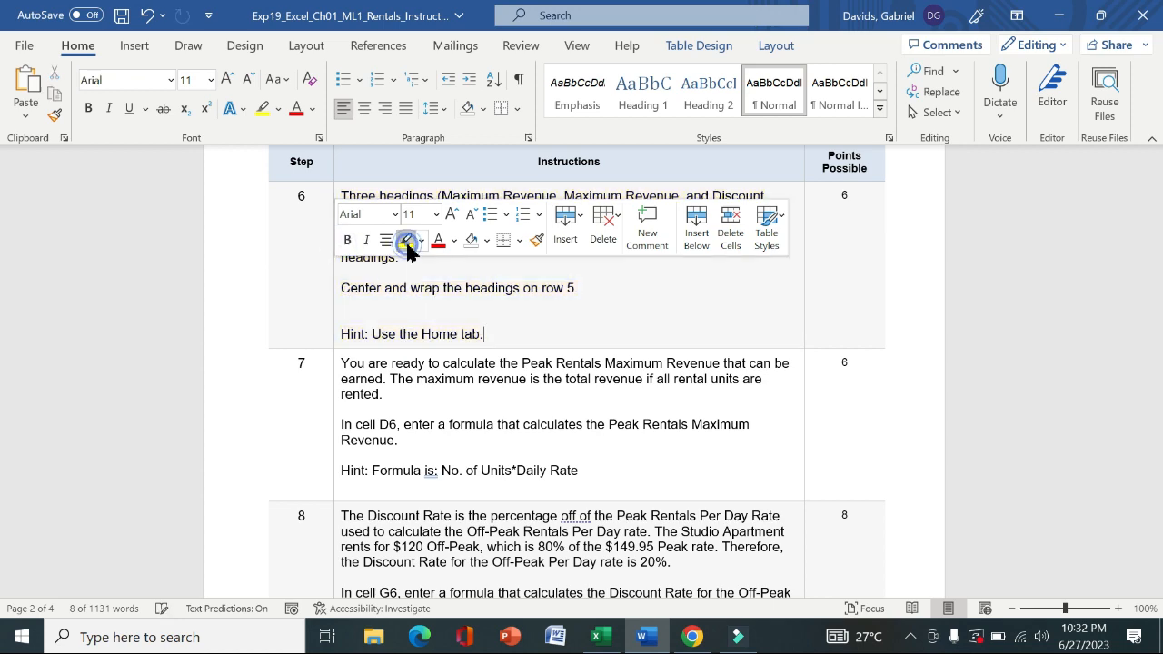
{"action": "left_click_drag", "start_coordinate": [1157, 318], "coordinate": [1161, 345]}
{"action": "left_click", "coordinate": [572, 167]}
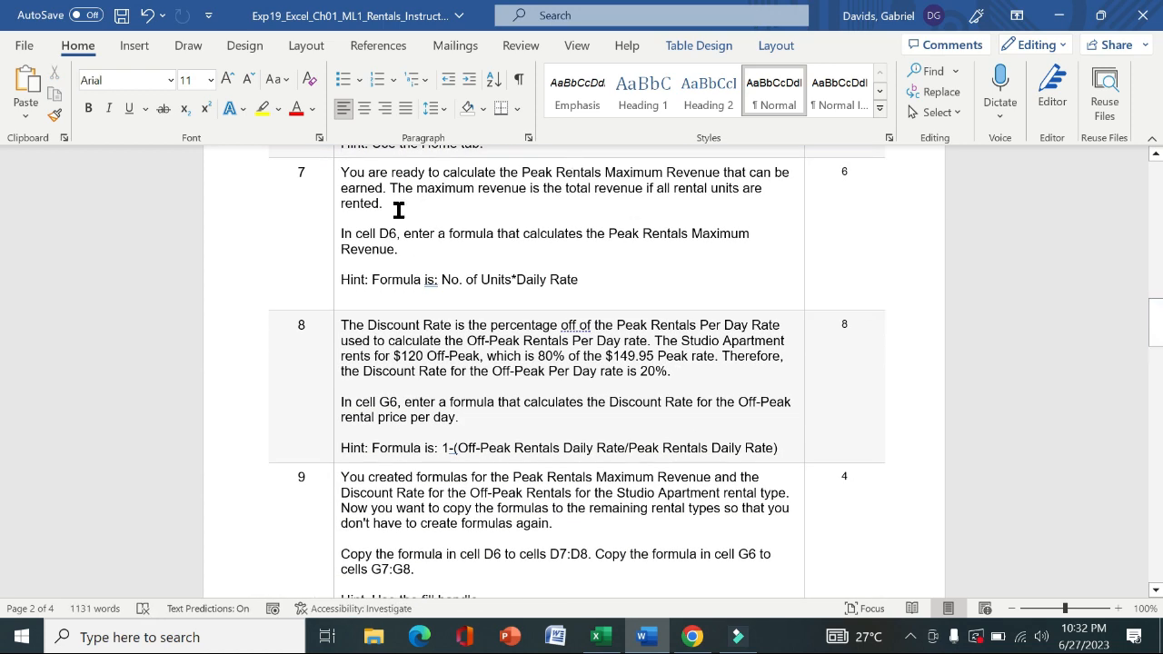
Make the step 7 instructions bold with yellow highlighting and select the sentences about the D6 formula for reading
{"action": "left_click", "coordinate": [336, 217]}
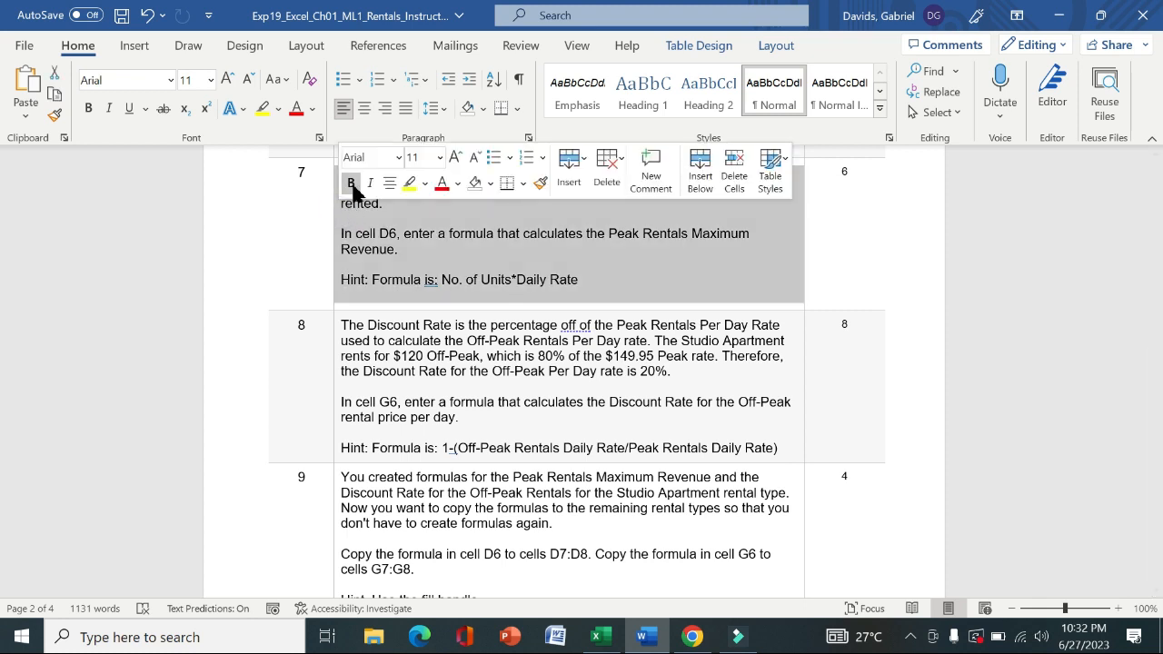
{"action": "left_click", "coordinate": [350, 182]}
{"action": "left_click", "coordinate": [409, 184]}
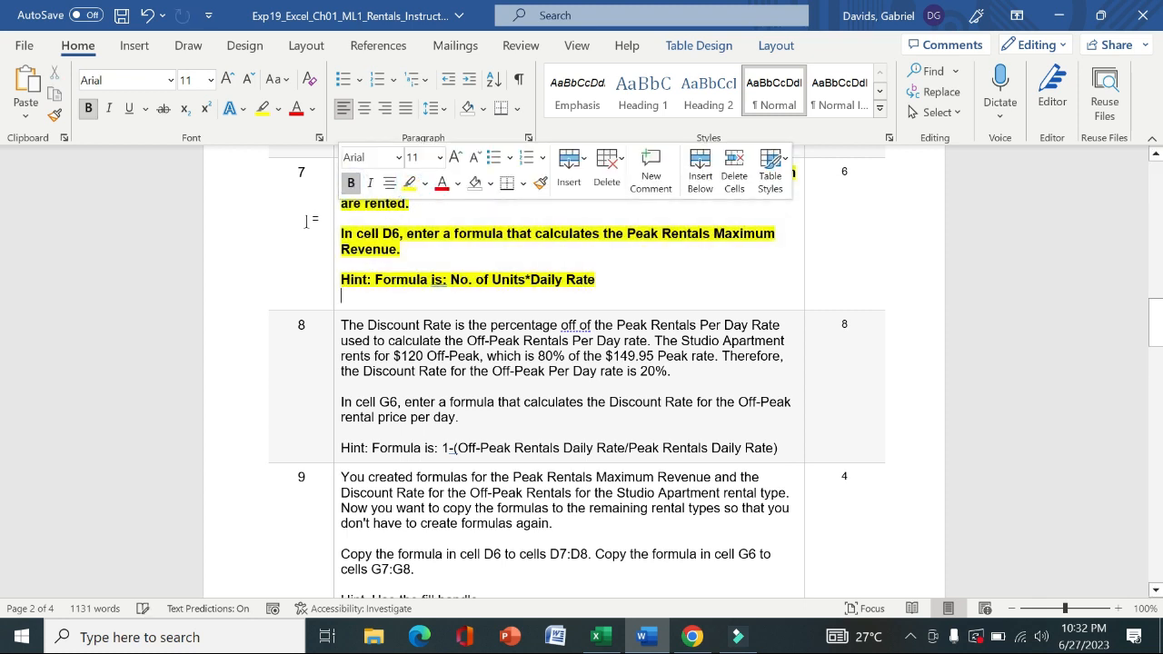
{"action": "left_click", "coordinate": [306, 222]}
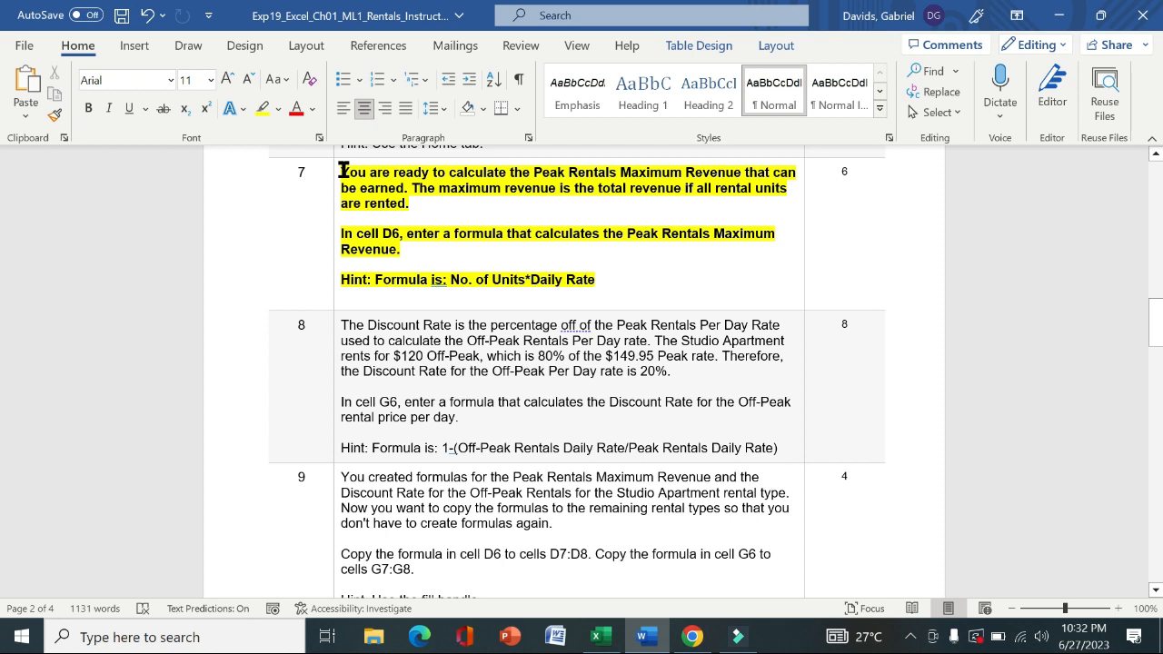
{"action": "left_click_drag", "start_coordinate": [341, 172], "coordinate": [756, 204]}
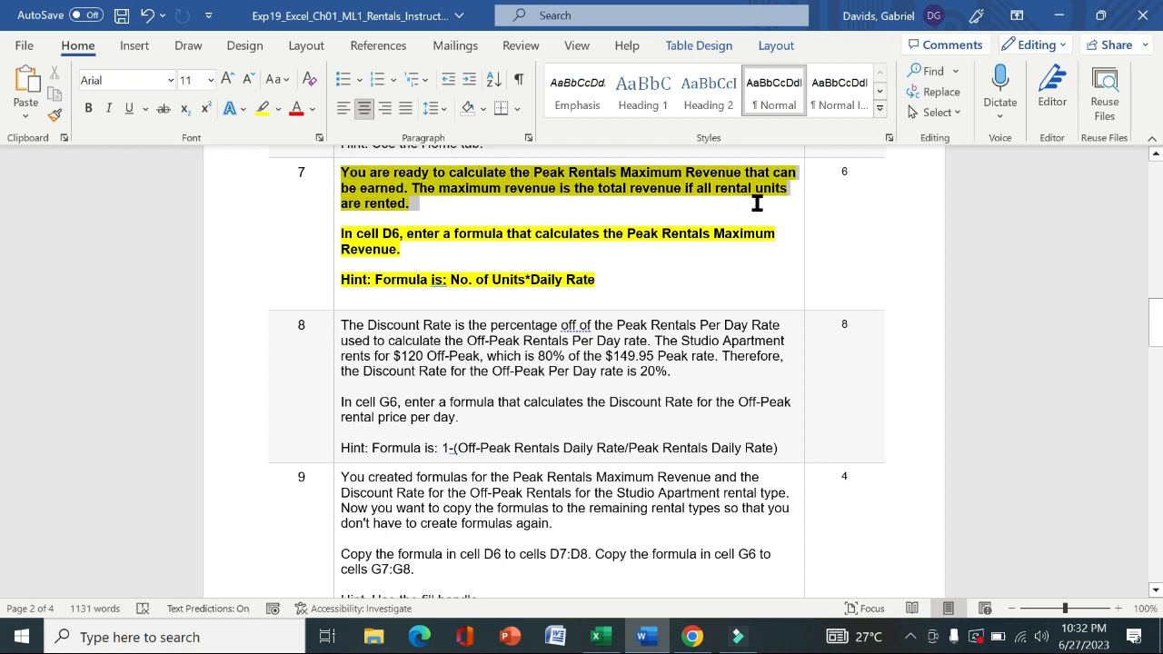
{"action": "left_click", "coordinate": [354, 234]}
{"action": "left_click_drag", "start_coordinate": [354, 234], "coordinate": [347, 257]}
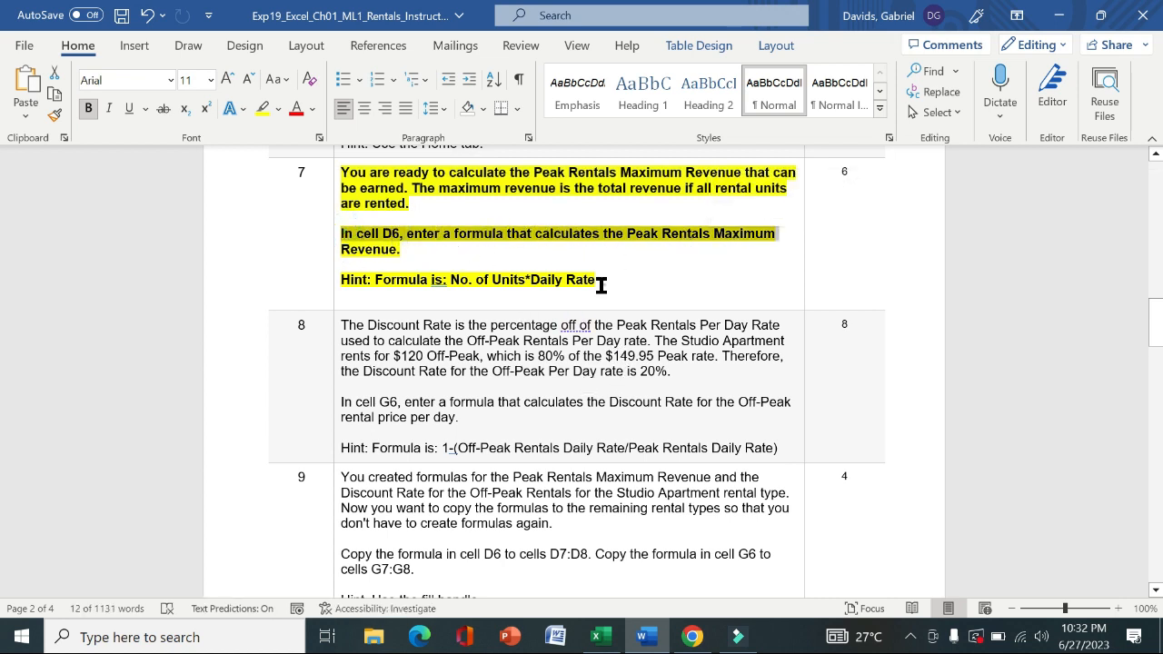
{"action": "left_click_drag", "start_coordinate": [601, 284], "coordinate": [347, 236]}
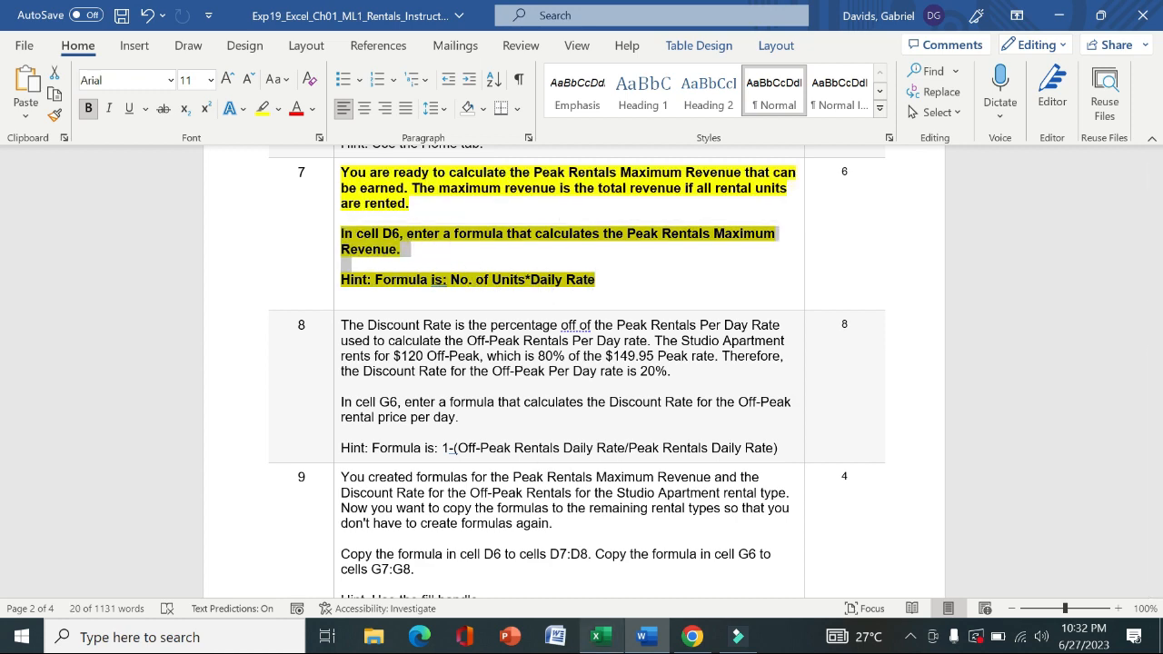
Switch to Excel and enter the Peak Rentals Maximum Revenue formula =B6*C6 in cell D6, rechecking the hint in Word
{"action": "left_click", "coordinate": [597, 636]}
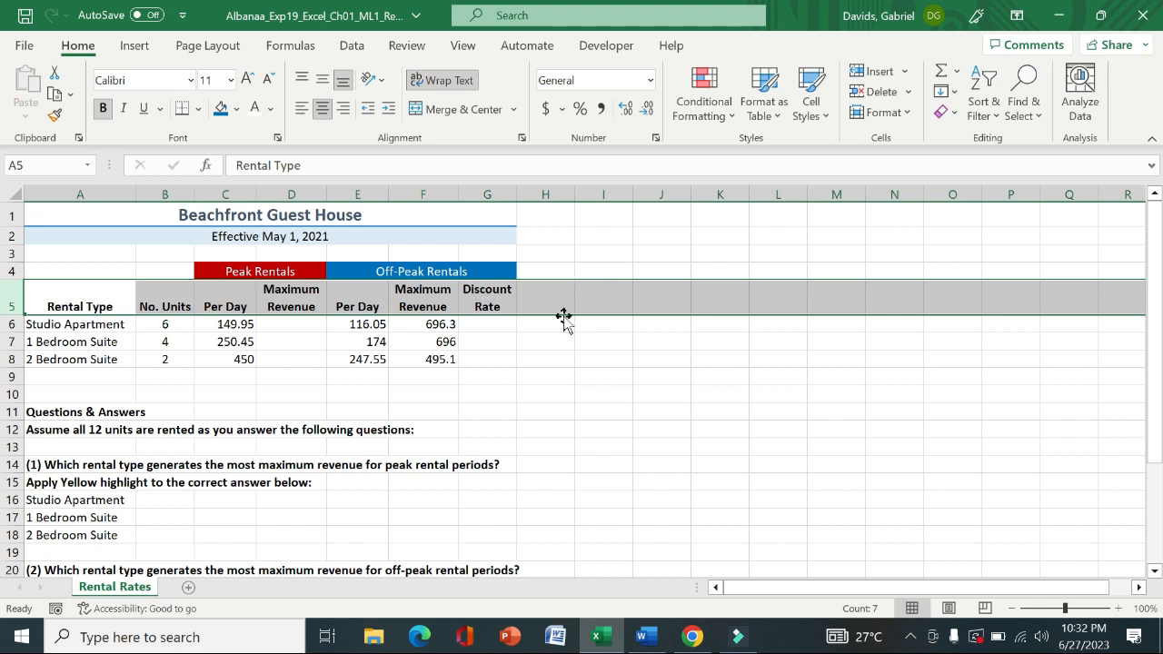
{"action": "left_click", "coordinate": [309, 325]}
{"action": "type", "text": "="}
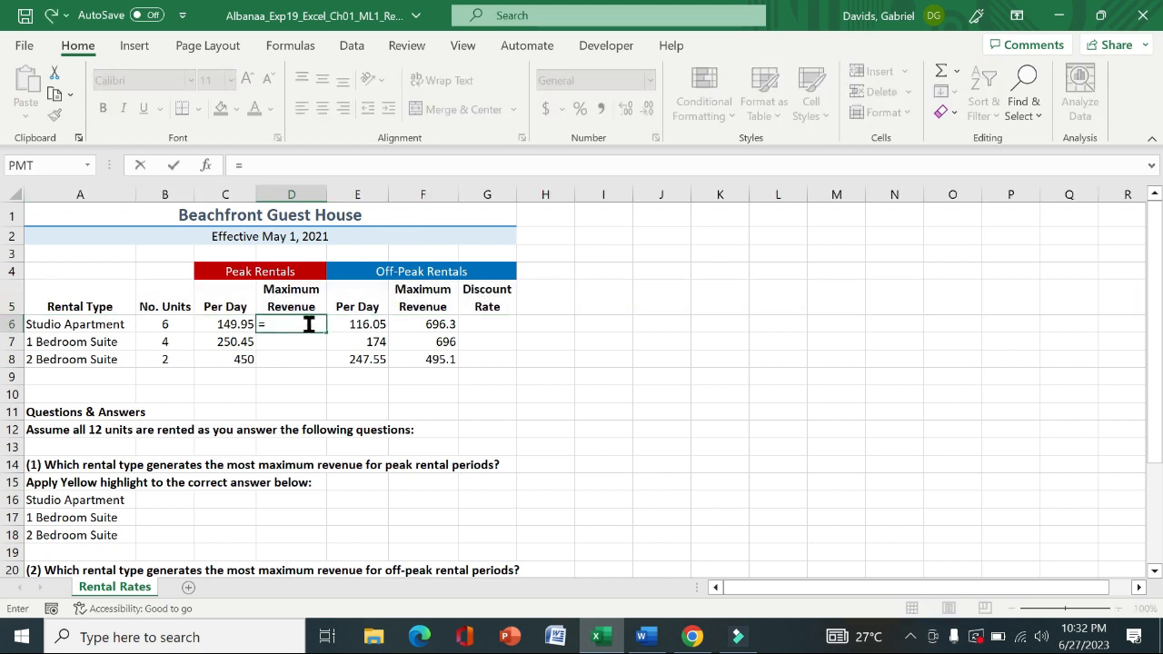
{"action": "left_click", "coordinate": [643, 636]}
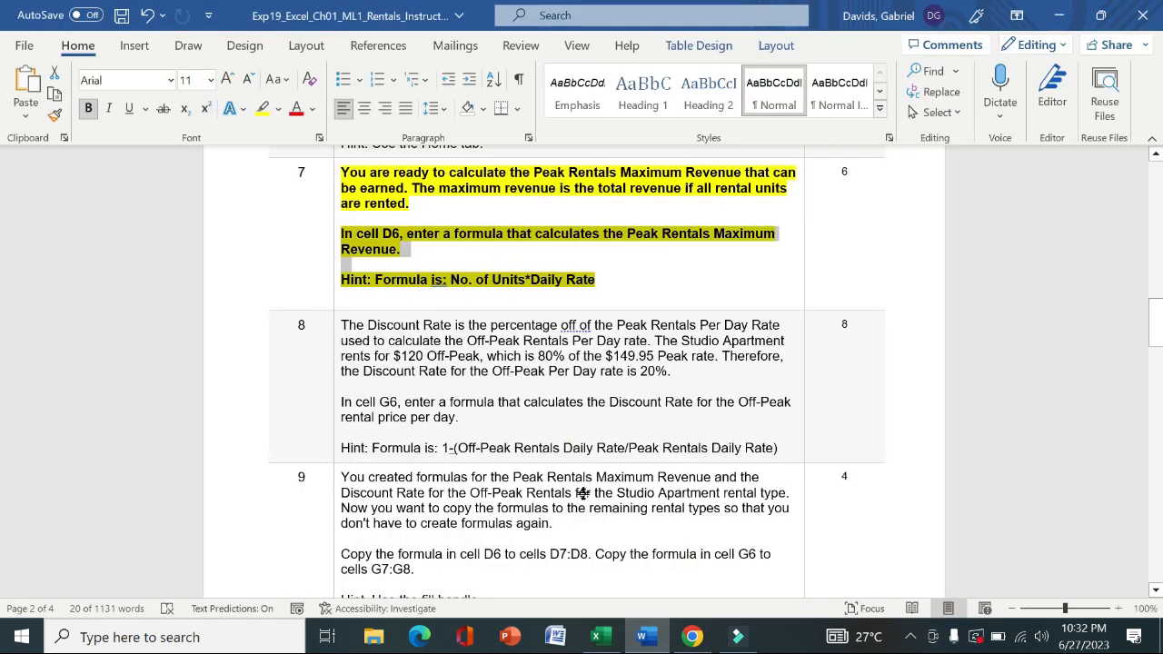
{"action": "left_click", "coordinate": [596, 636]}
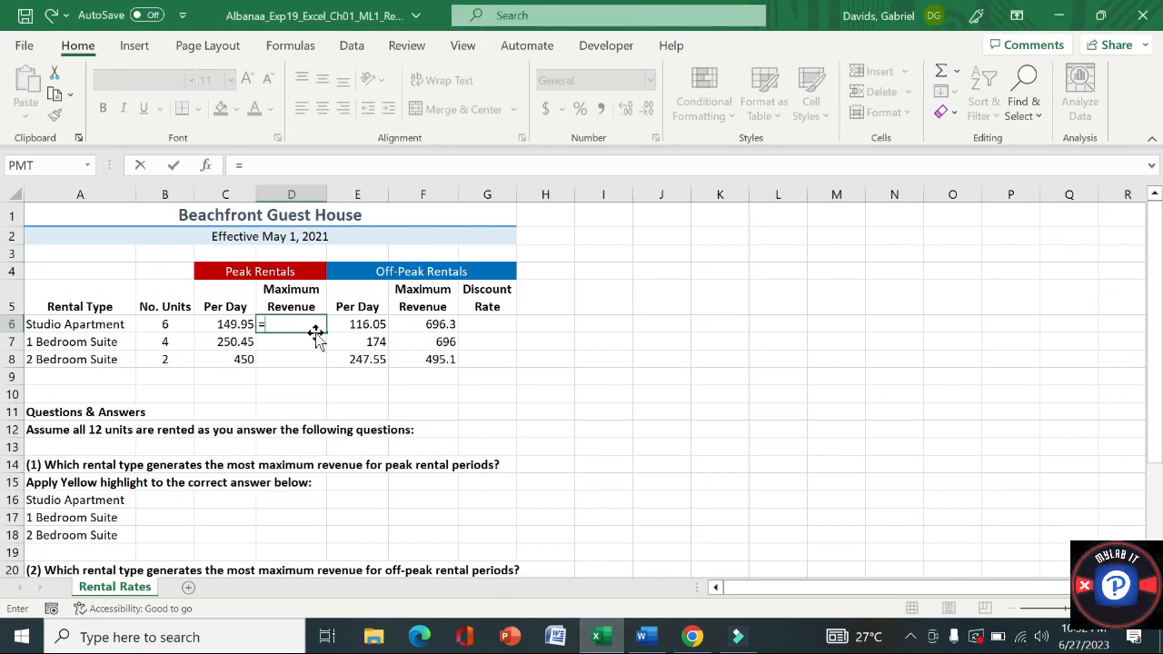
{"action": "left_click", "coordinate": [175, 324]}
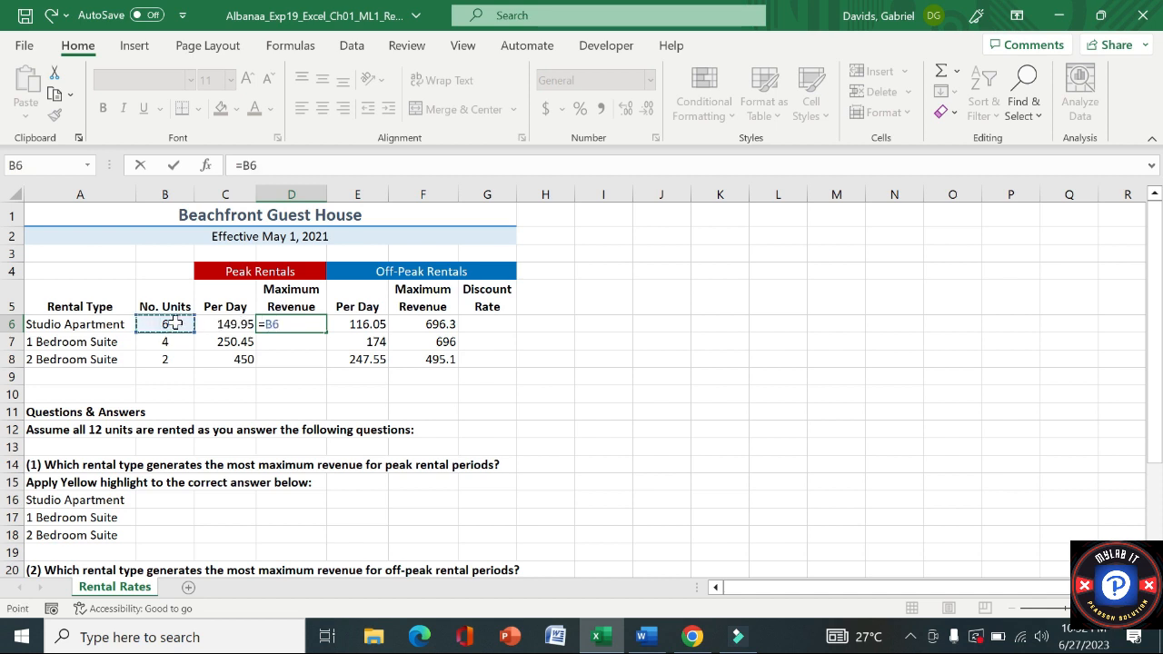
{"action": "type", "text": "*"}
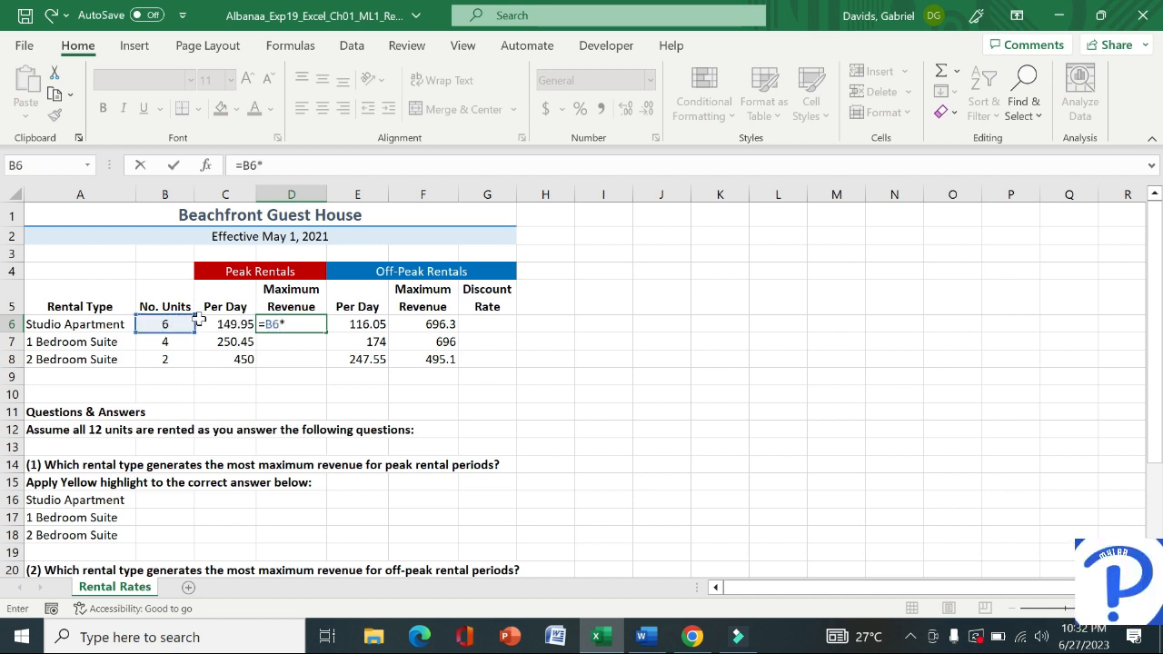
{"action": "left_click", "coordinate": [229, 324]}
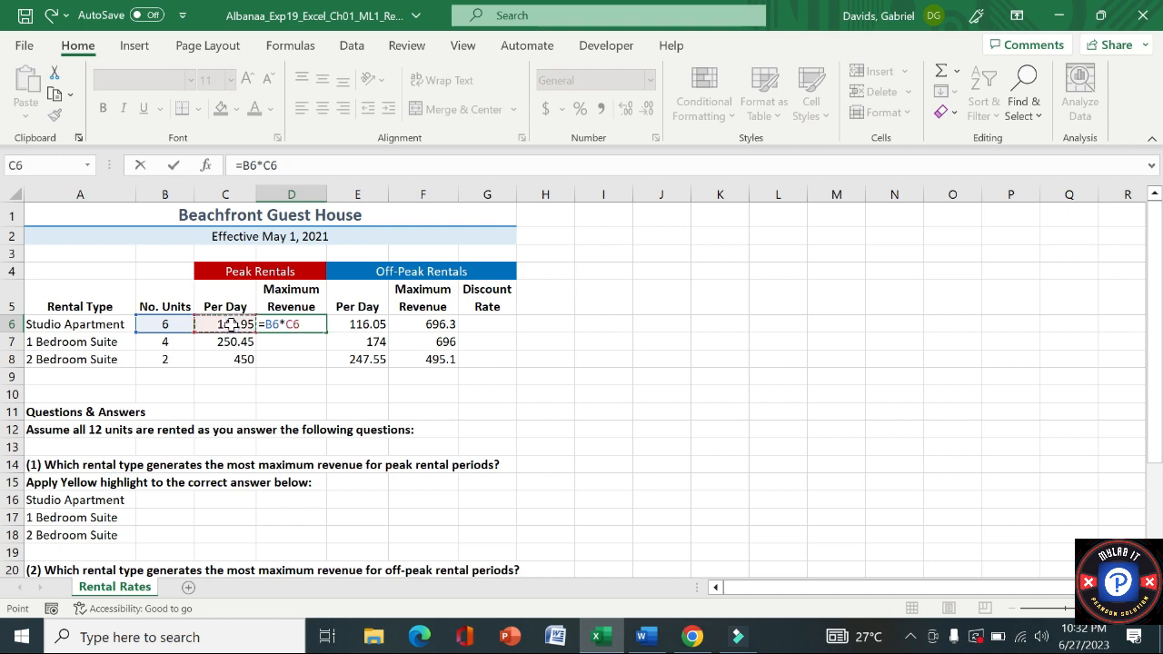
{"action": "key", "text": "Return"}
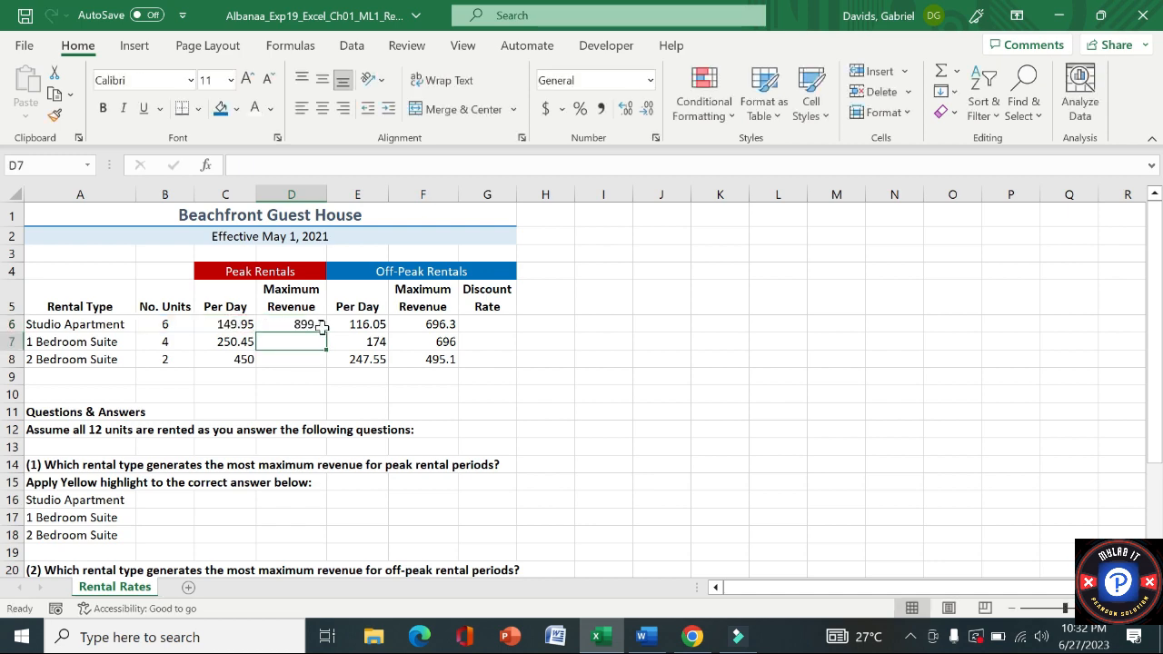
Switch to the Word instructions and remove the bold and yellow highlighting from the step 7 text
{"action": "left_click", "coordinate": [644, 634]}
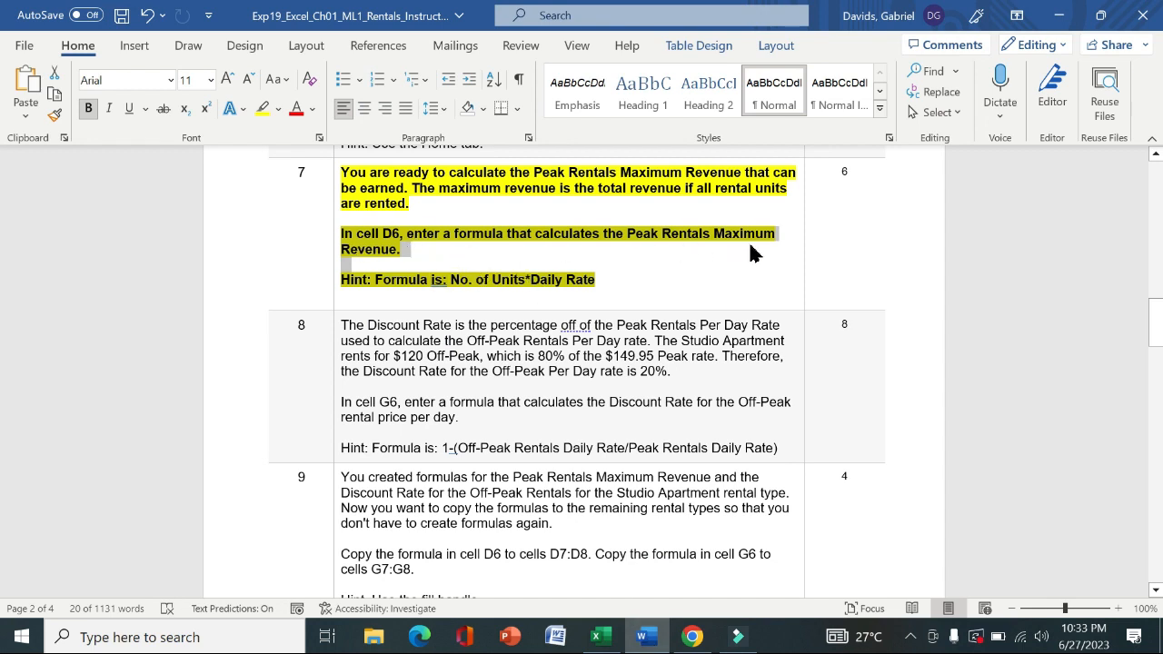
{"action": "scroll", "coordinate": [341, 222], "scroll_direction": "down", "scroll_amount": 1}
{"action": "key", "text": "alt"}
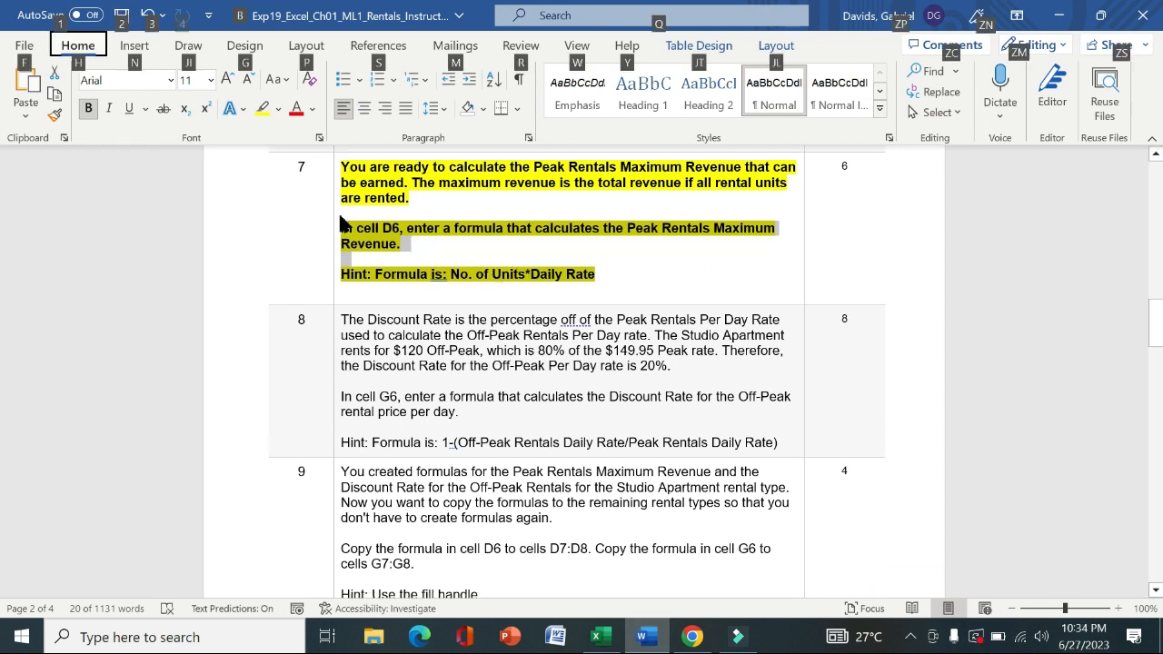
{"action": "left_click", "coordinate": [332, 210]}
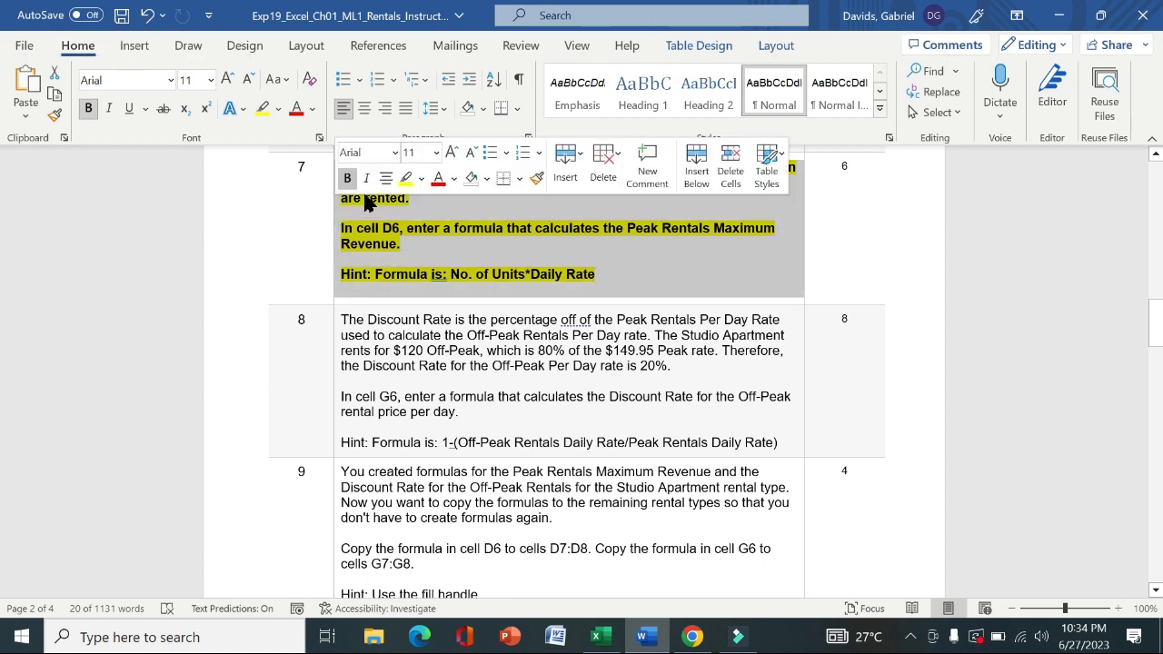
{"action": "left_click", "coordinate": [348, 179]}
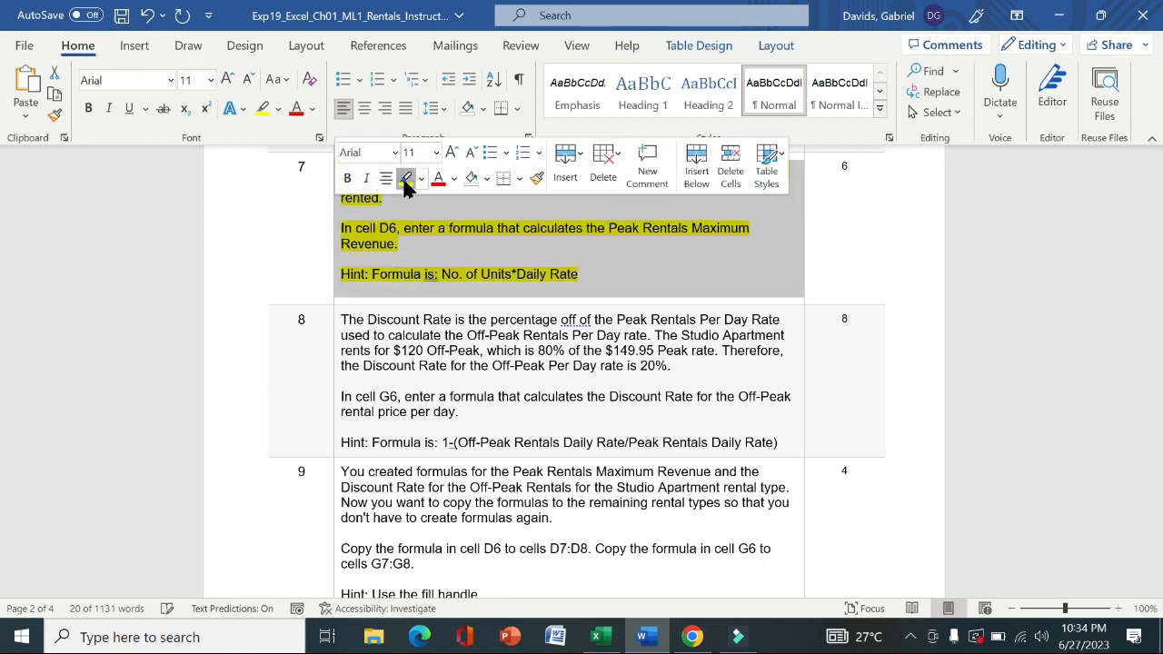
{"action": "left_click", "coordinate": [405, 179]}
{"action": "left_click", "coordinate": [421, 290]}
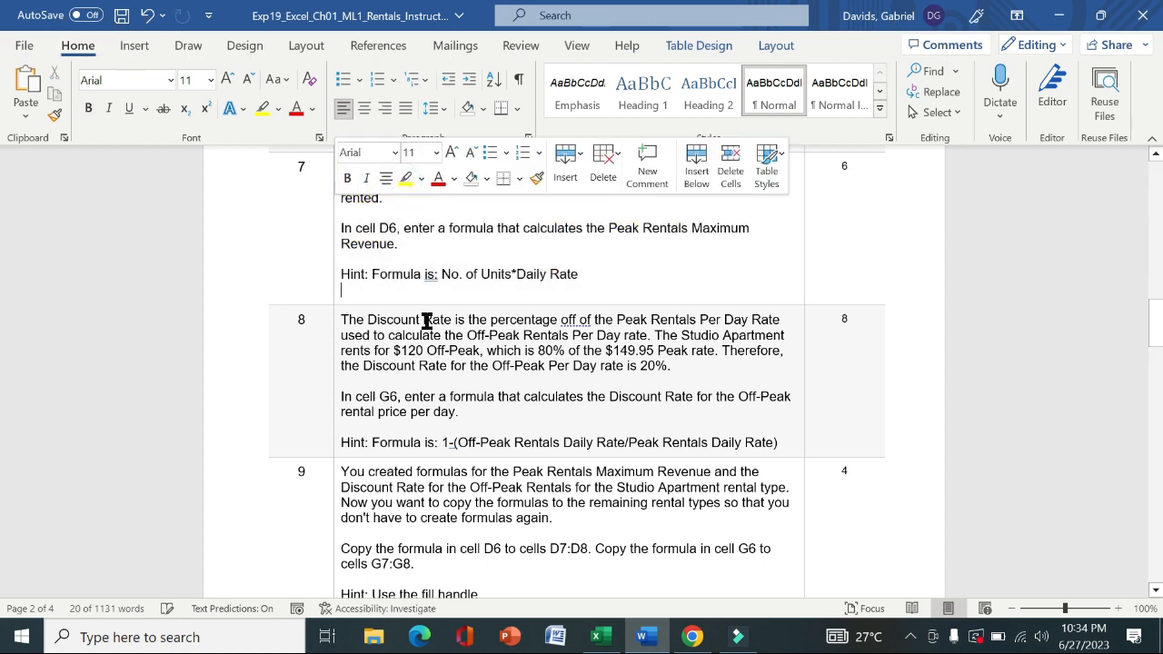
Make the step 8 instructions bold with yellow highlighting and select the Discount Rate explanation and G6 formula hint for reading
{"action": "left_click", "coordinate": [335, 356]}
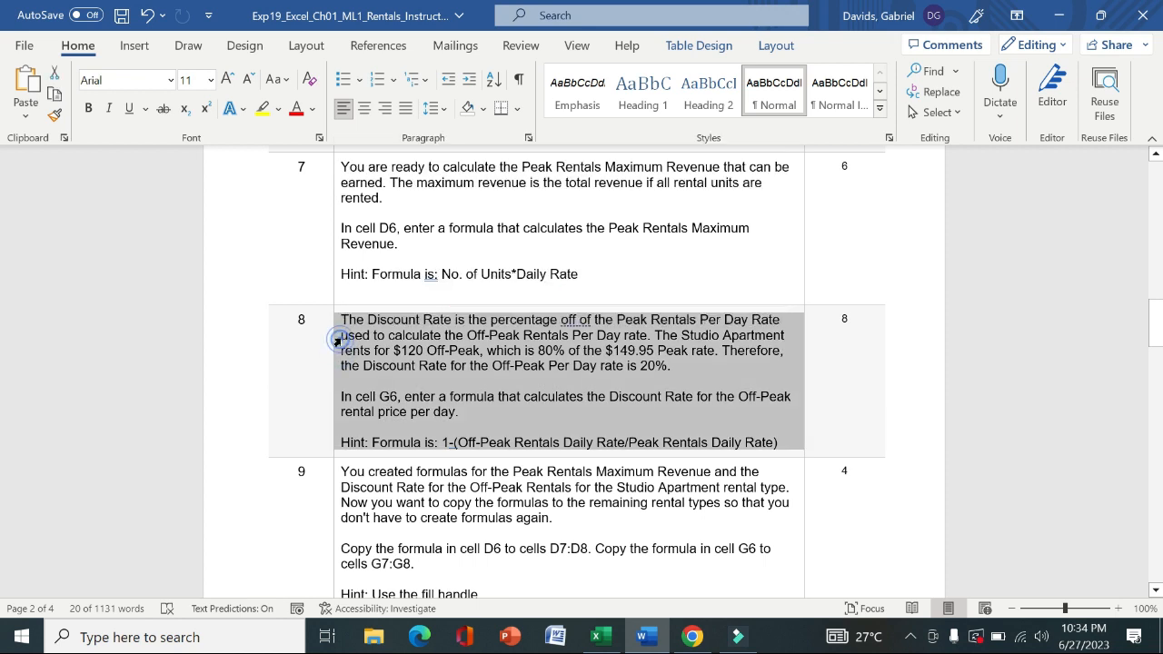
{"action": "left_click", "coordinate": [313, 341]}
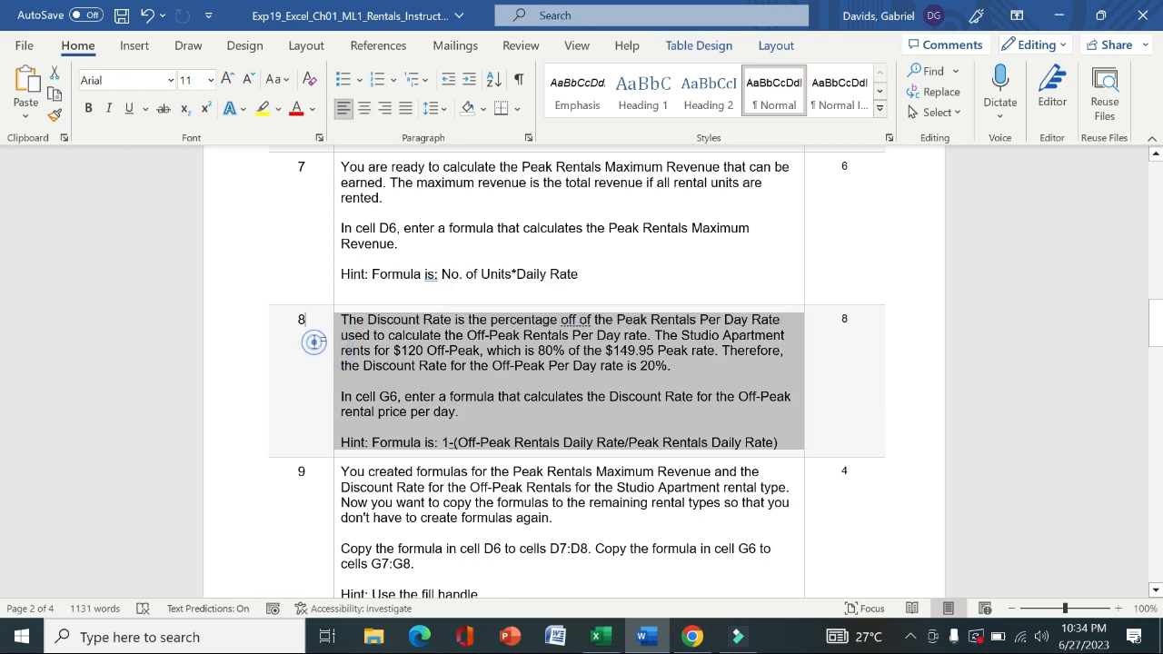
{"action": "left_click", "coordinate": [336, 349]}
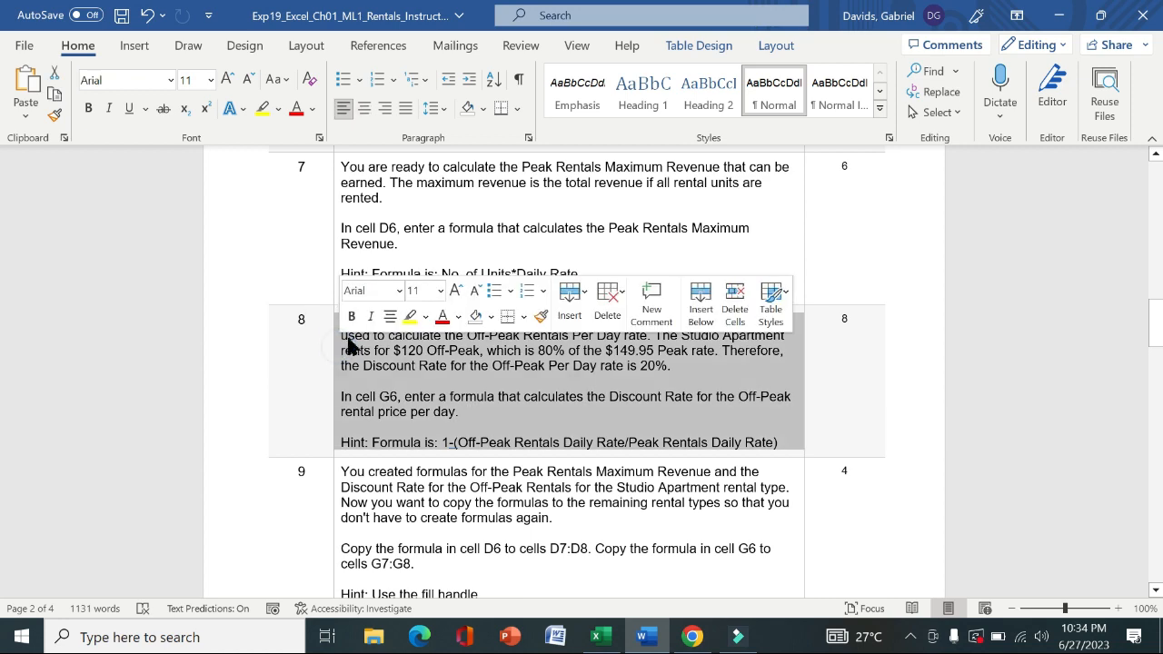
{"action": "left_click", "coordinate": [351, 316]}
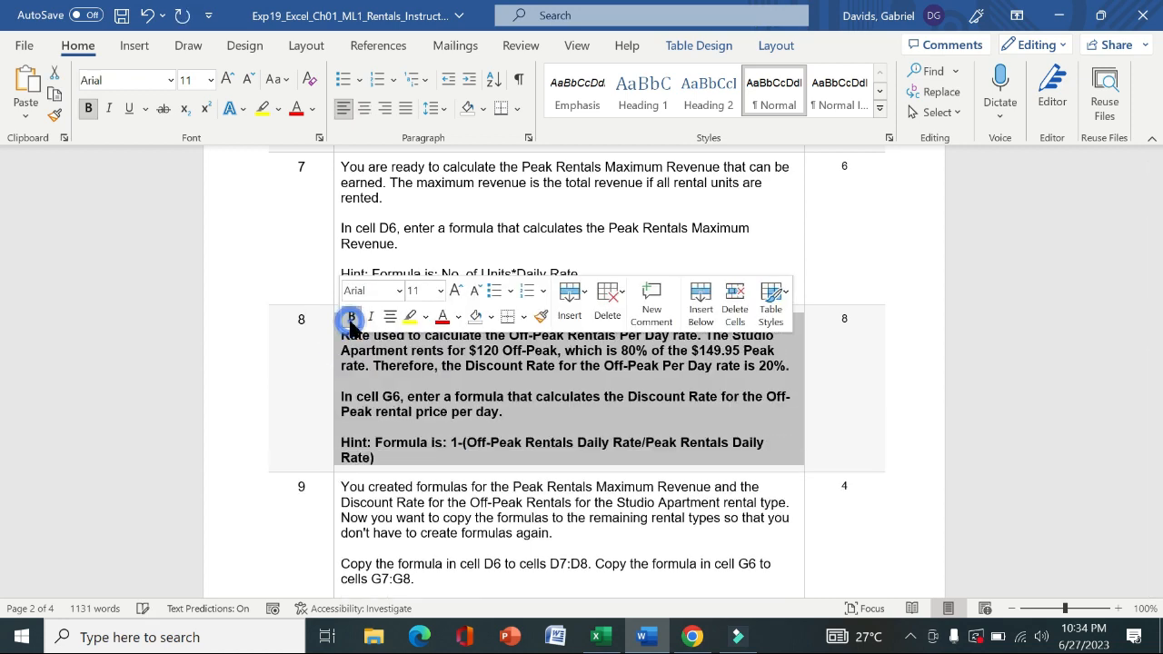
{"action": "left_click", "coordinate": [408, 318]}
{"action": "left_click", "coordinate": [312, 355]}
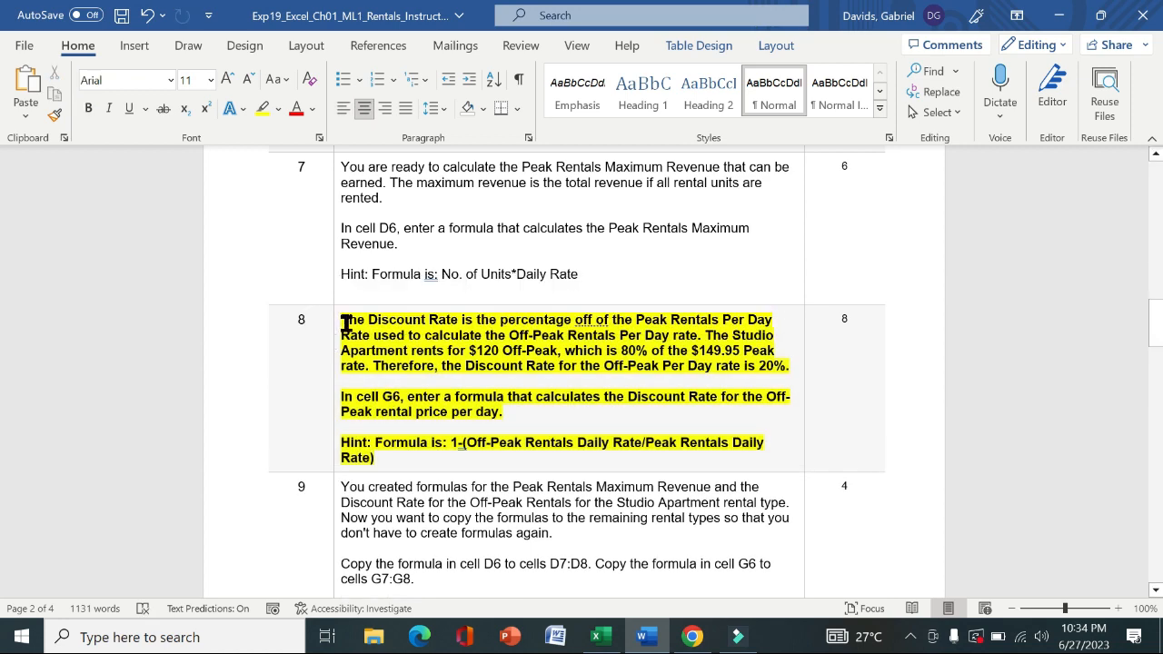
{"action": "left_click_drag", "start_coordinate": [358, 320], "coordinate": [789, 366]}
{"action": "left_click_drag", "start_coordinate": [345, 394], "coordinate": [755, 448]}
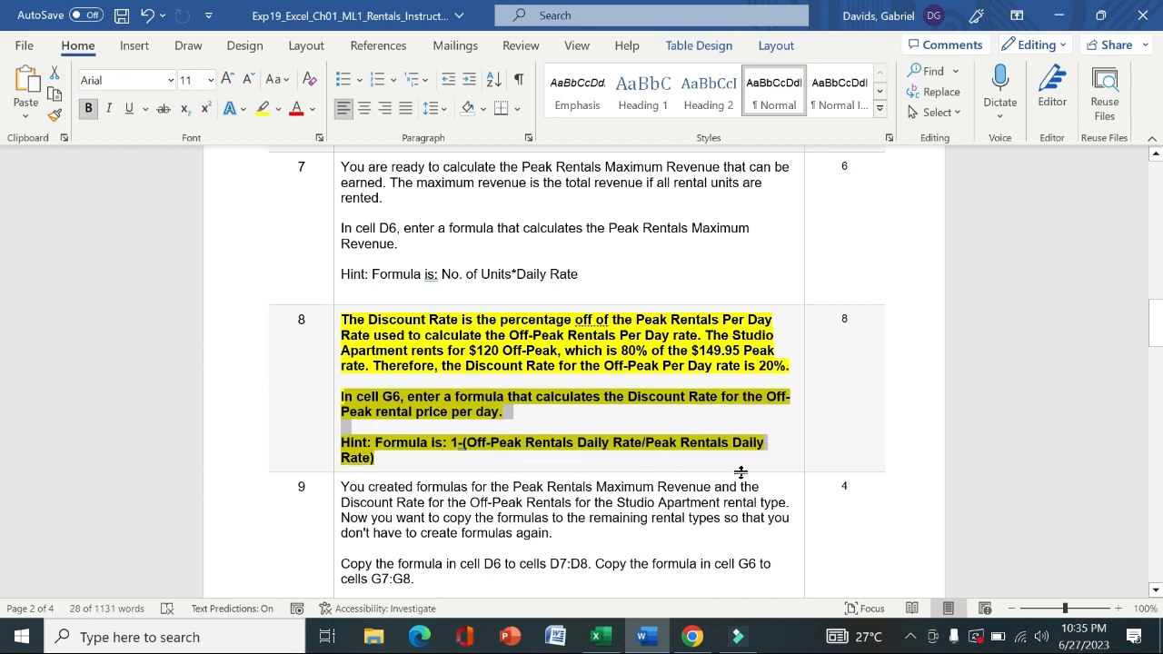
Switch to Excel and enter the Studio Apartment Discount Rate formula =1-(E6/C6) in cell G6
{"action": "left_click", "coordinate": [598, 637]}
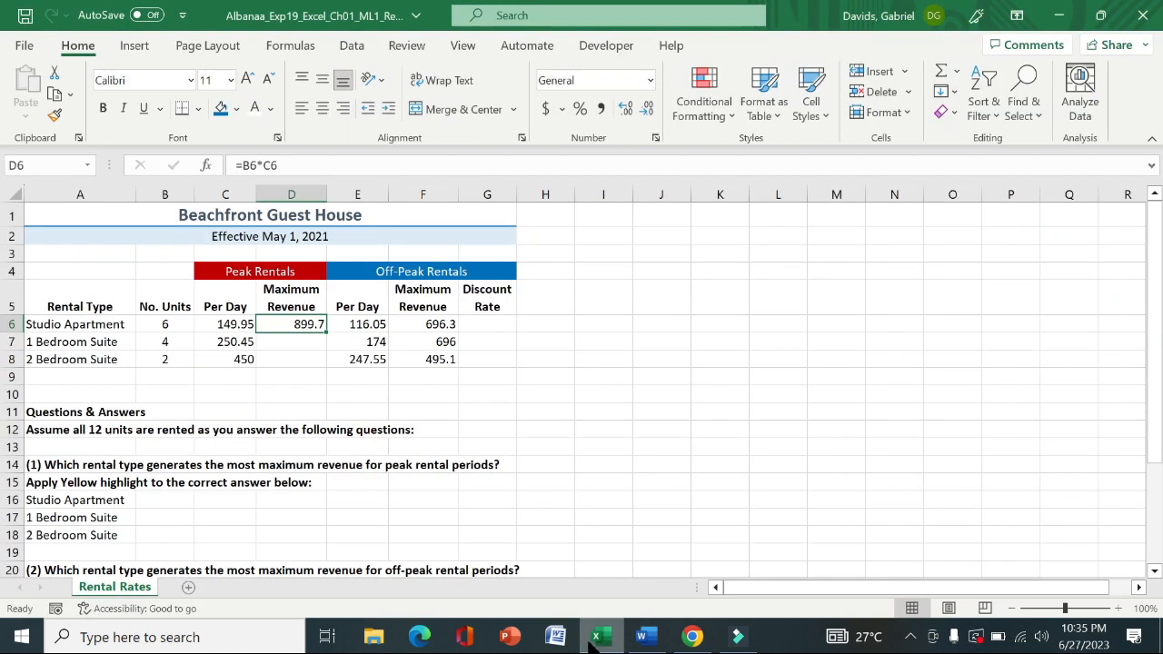
{"action": "left_click", "coordinate": [482, 325]}
{"action": "type", "text": "="}
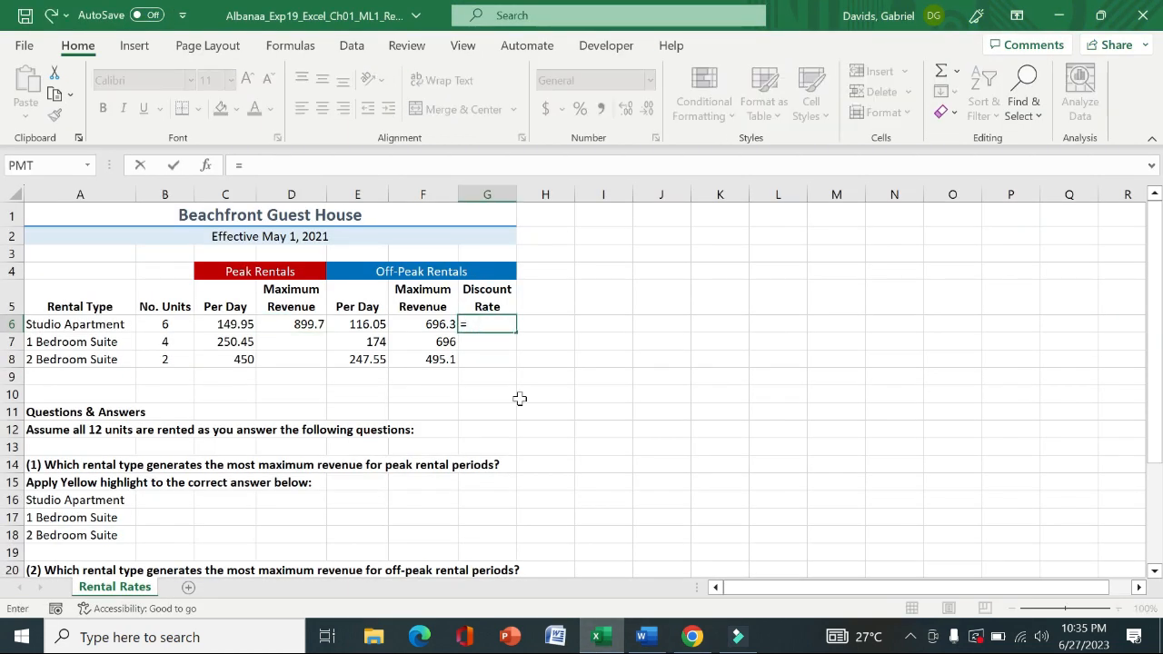
{"action": "left_click", "coordinate": [642, 636]}
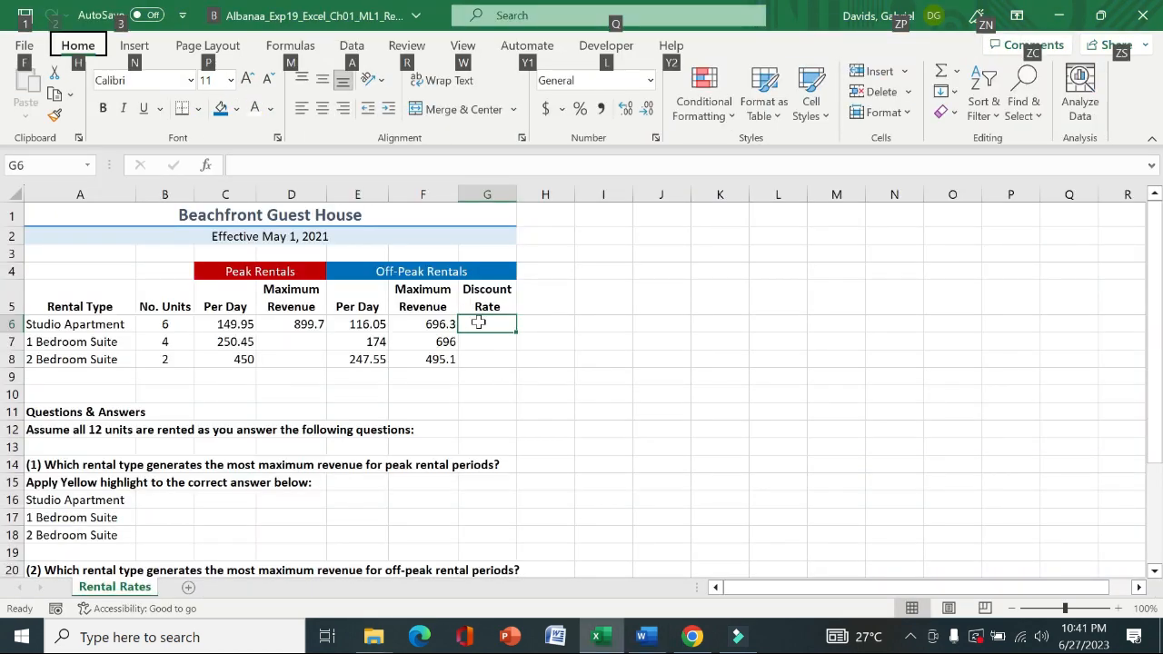
{"action": "key", "text": "Escape"}
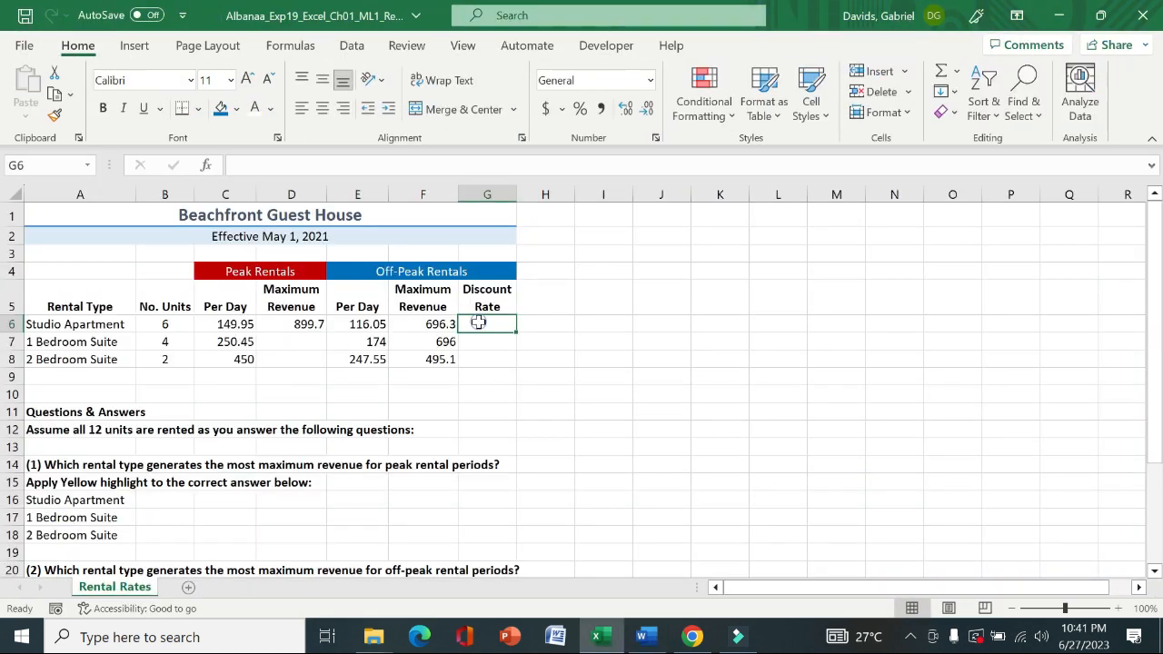
{"action": "type", "text": "="}
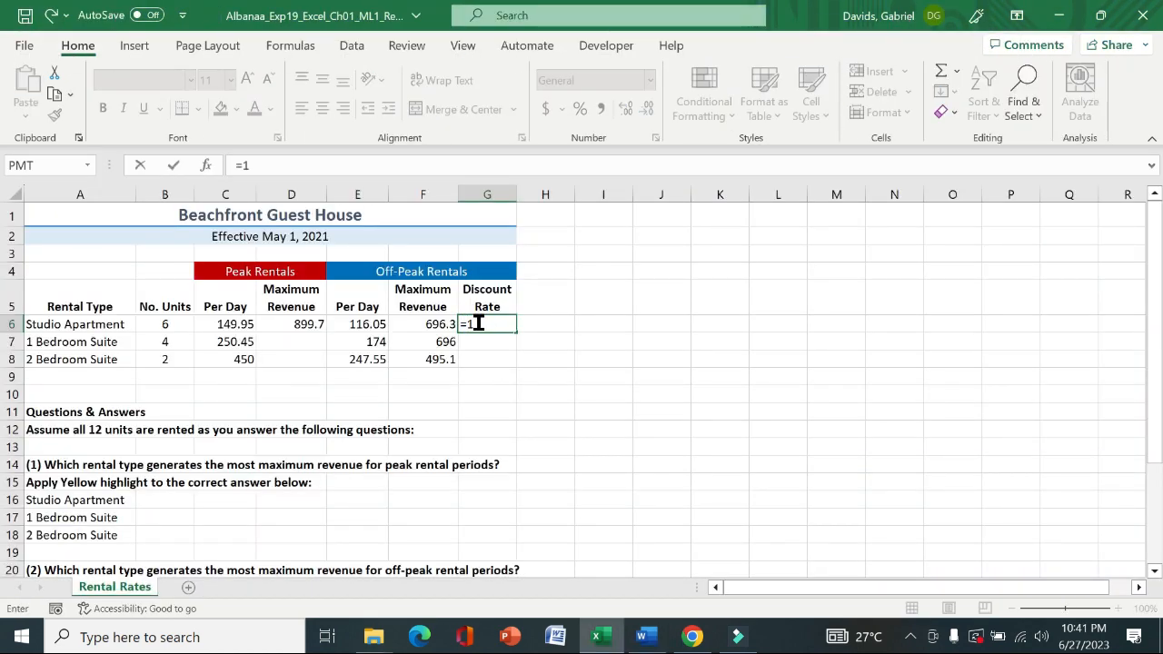
{"action": "type", "text": "1-"}
{"action": "left_click", "coordinate": [371, 324]}
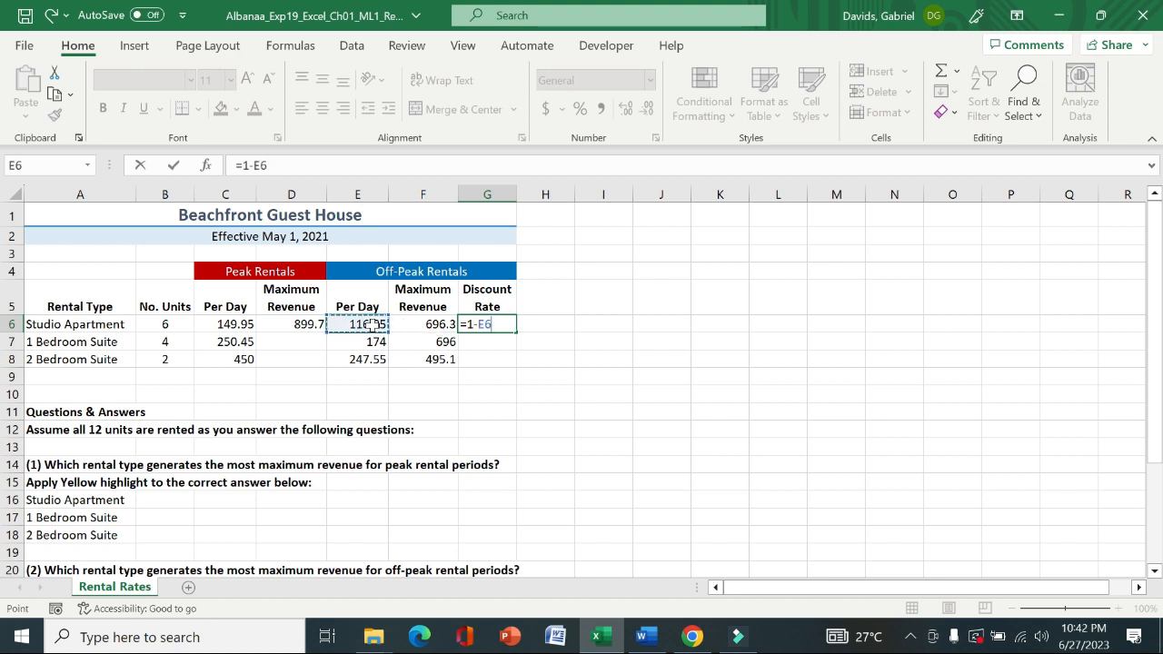
{"action": "key", "text": "BackSpace"}
{"action": "key", "text": "BackSpace"}
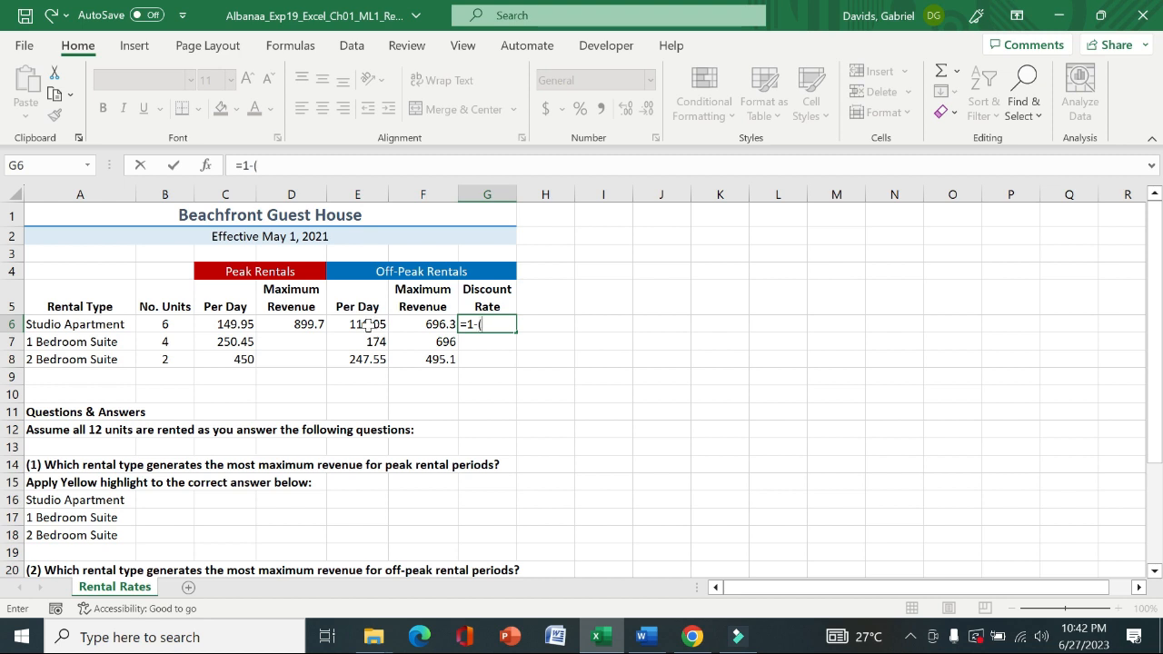
{"action": "type", "text": "("}
{"action": "left_click", "coordinate": [367, 324]}
{"action": "type", "text": "/"}
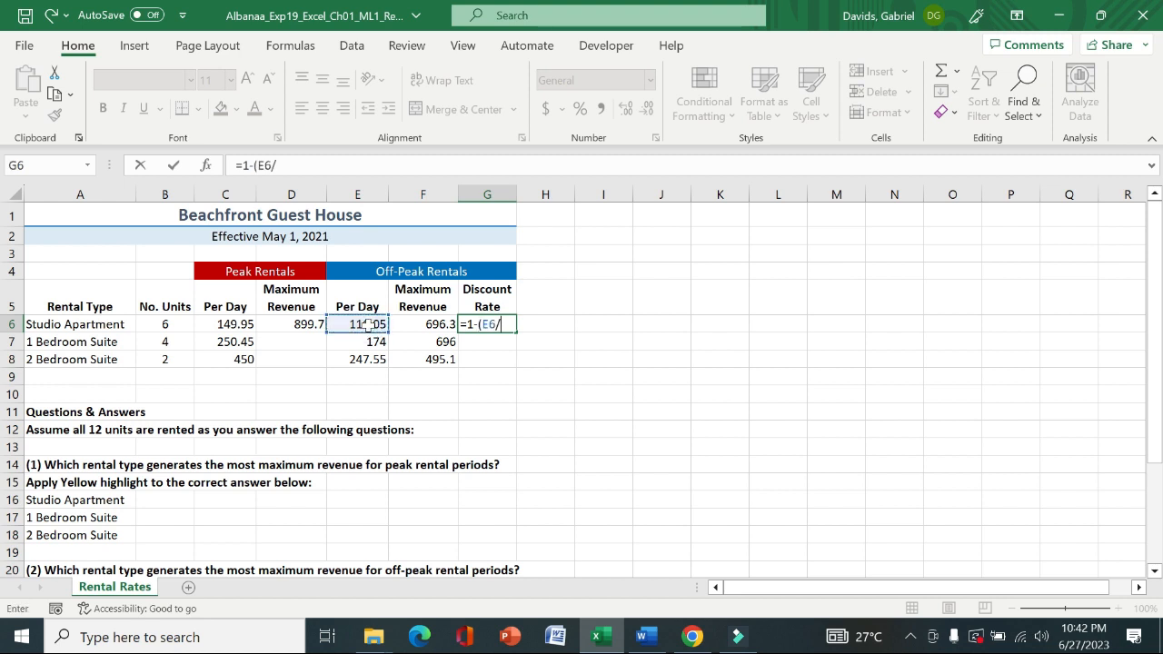
{"action": "left_click", "coordinate": [238, 325]}
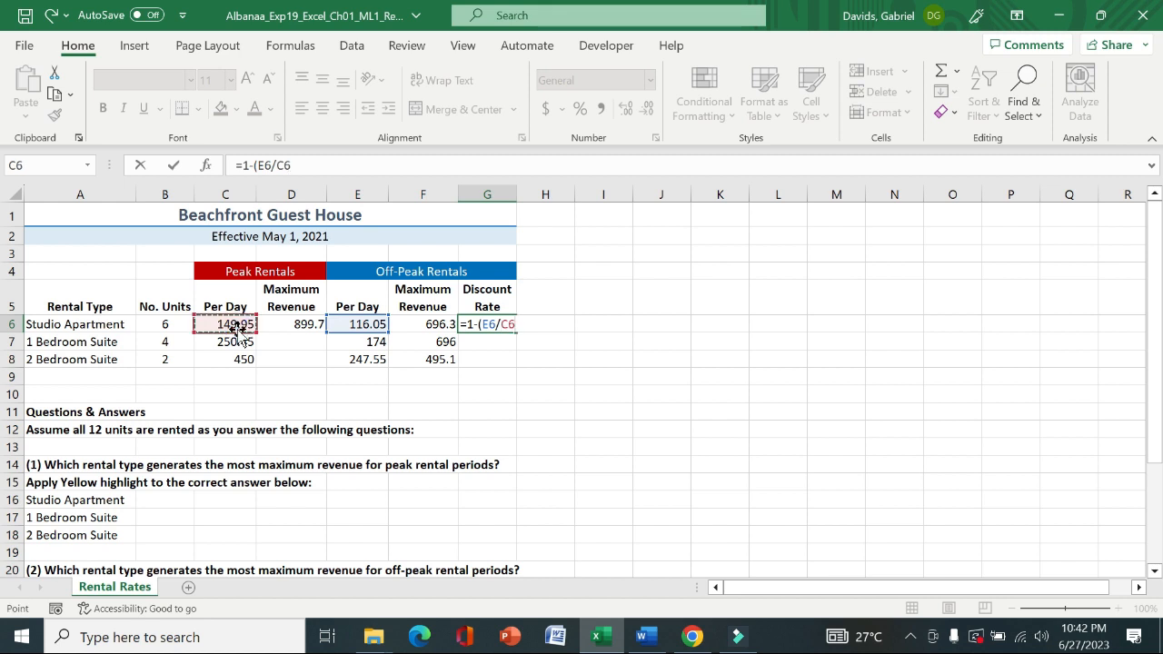
{"action": "type", "text": ")"}
{"action": "key", "text": "Return"}
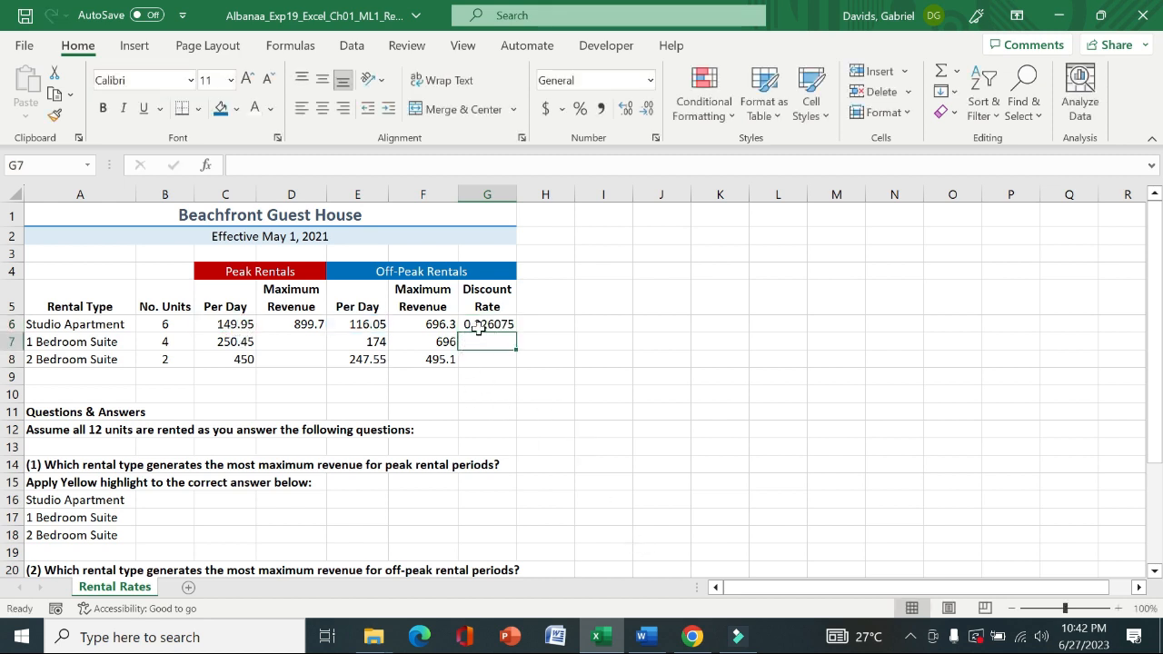
Switch to the Word instructions and remove the bold and yellow highlighting from the step 8 text
{"action": "left_click", "coordinate": [644, 636]}
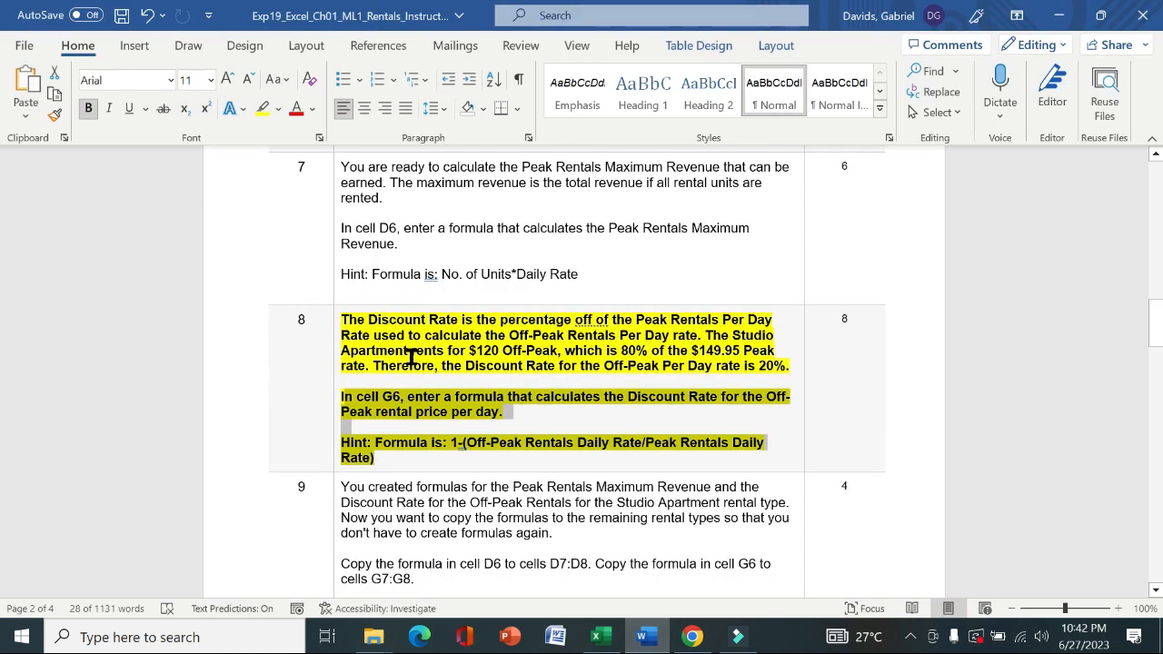
{"action": "left_click", "coordinate": [334, 383]}
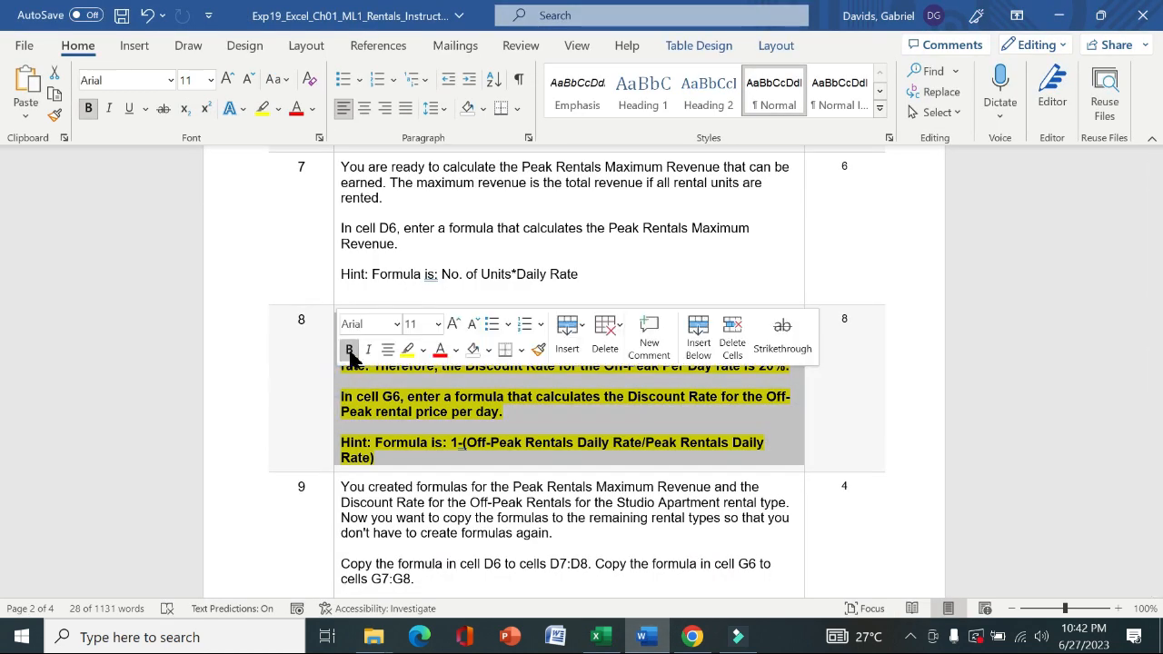
{"action": "left_click", "coordinate": [349, 351]}
{"action": "left_click", "coordinate": [407, 350]}
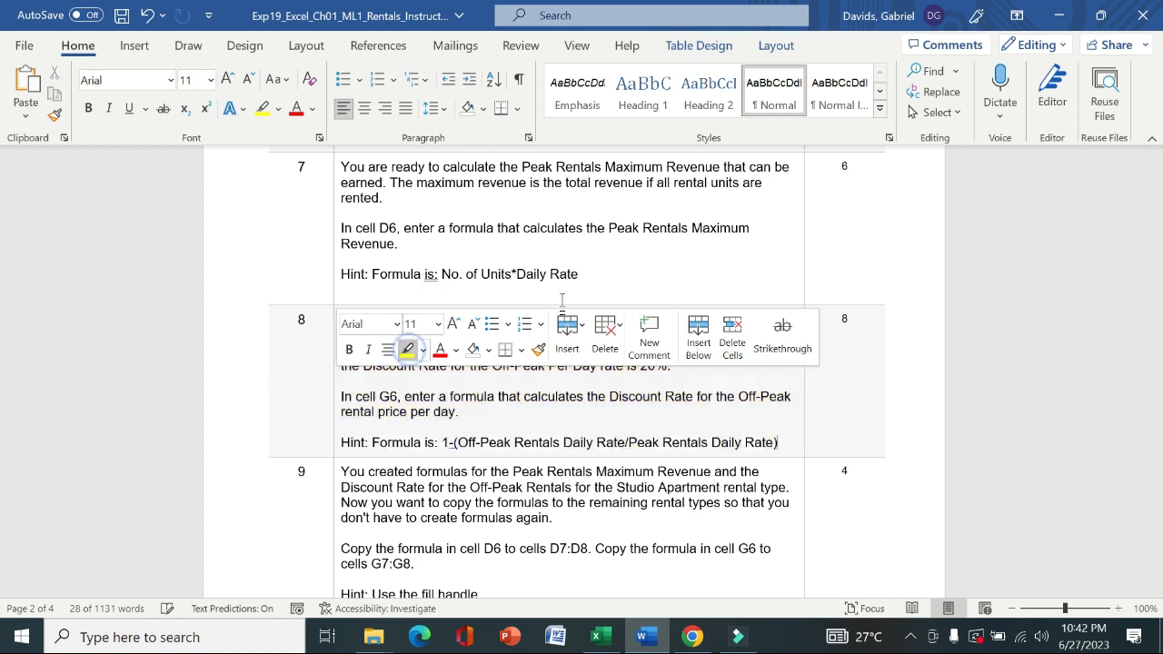
Make the step 9 instructions bold with yellow highlighting and select the text about copying the D6 and G6 formulas for reading
{"action": "left_click_drag", "start_coordinate": [1155, 323], "coordinate": [1156, 364]}
{"action": "left_click", "coordinate": [455, 229]}
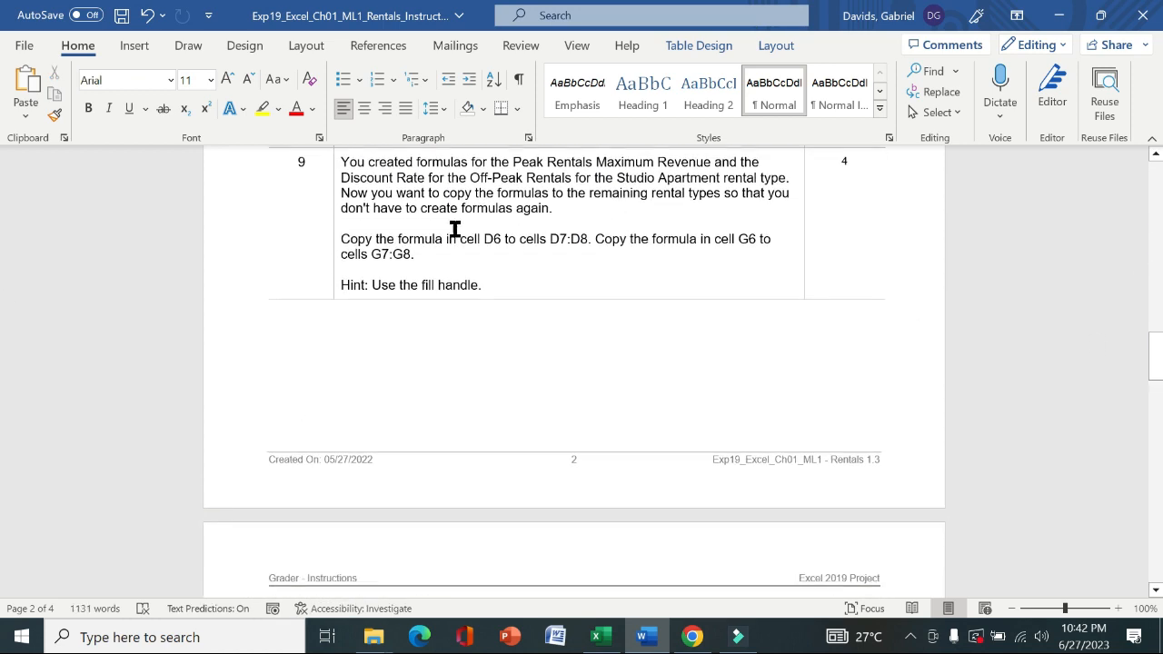
{"action": "left_click", "coordinate": [333, 213]}
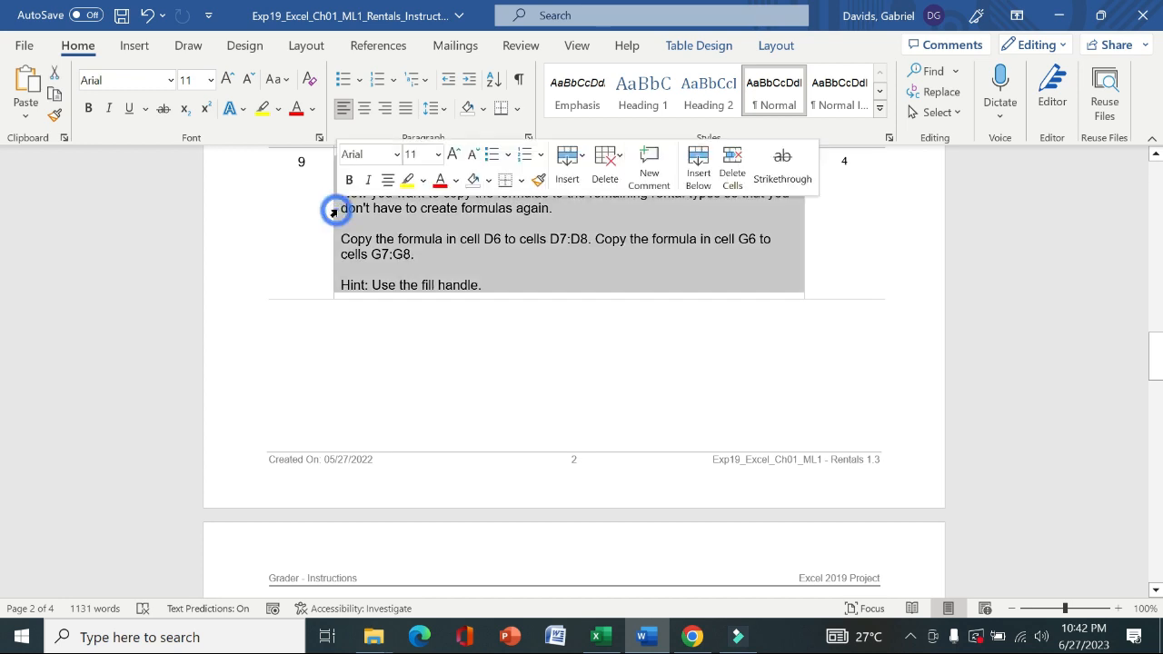
{"action": "left_click", "coordinate": [349, 179]}
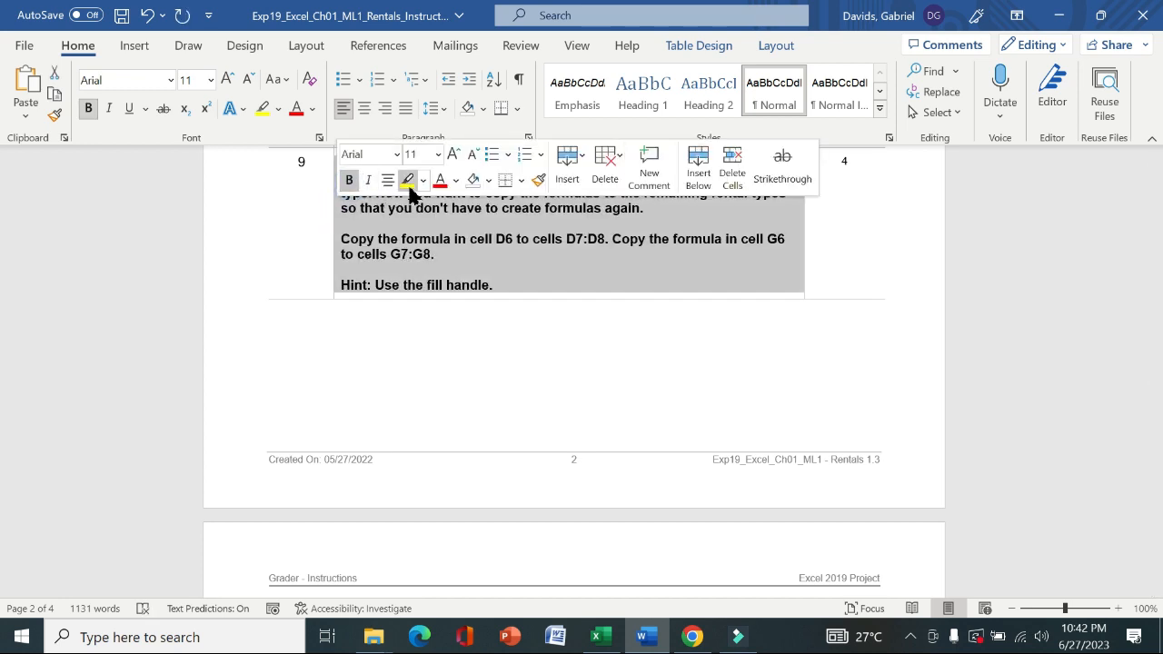
{"action": "left_click", "coordinate": [408, 186]}
{"action": "left_click", "coordinate": [305, 203]}
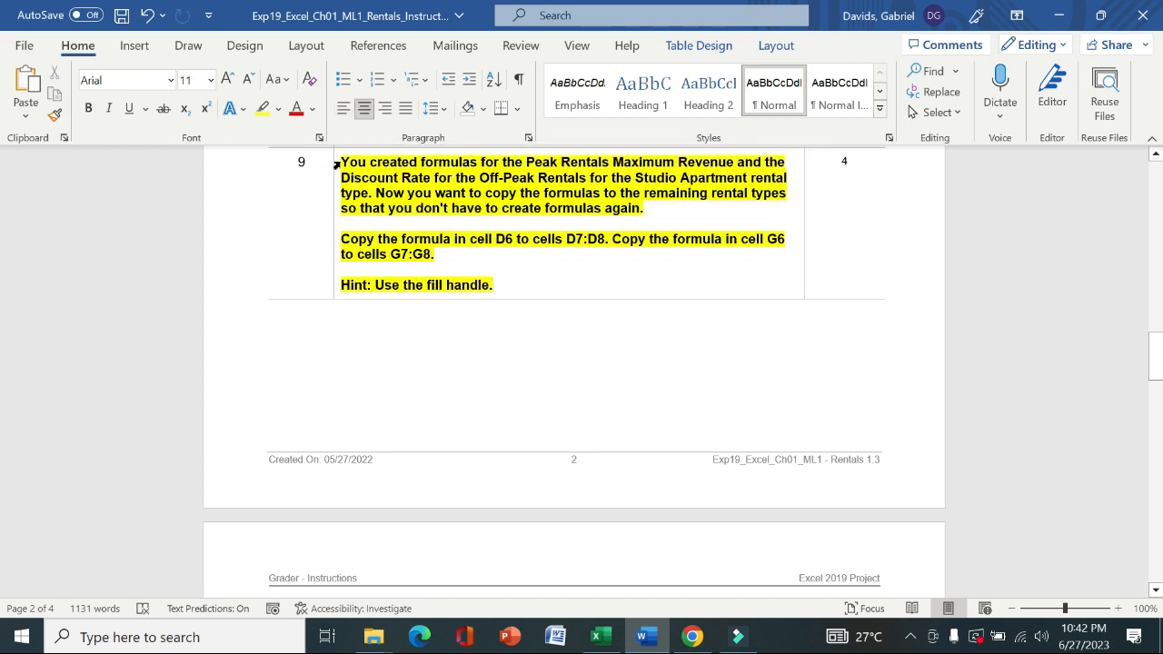
{"action": "left_click_drag", "start_coordinate": [342, 162], "coordinate": [427, 271]}
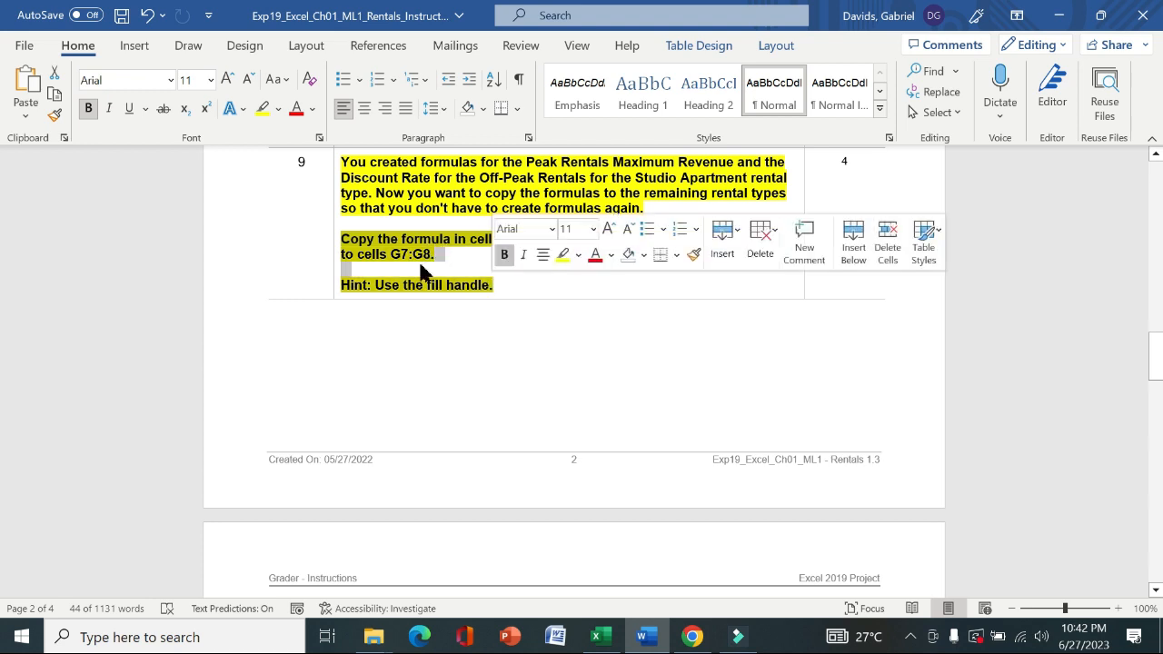
{"action": "left_click", "coordinate": [413, 254]}
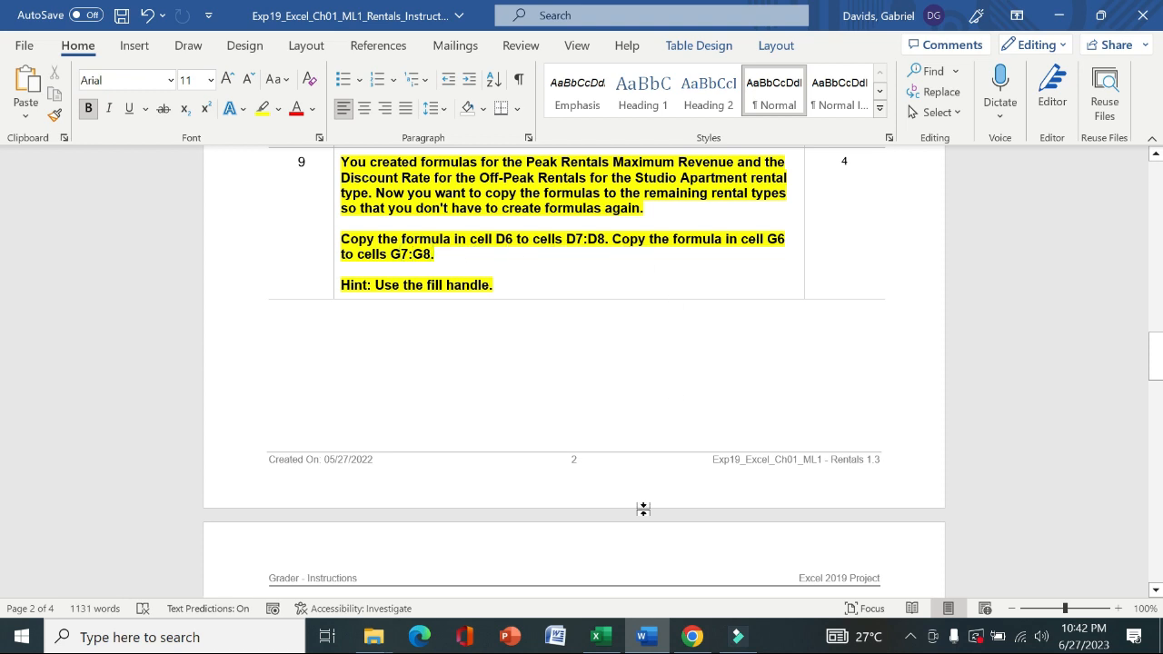
Switch to Excel and fill the Peak Rentals Maximum Revenue formula from D6 down to D7:D8
{"action": "left_click", "coordinate": [611, 645]}
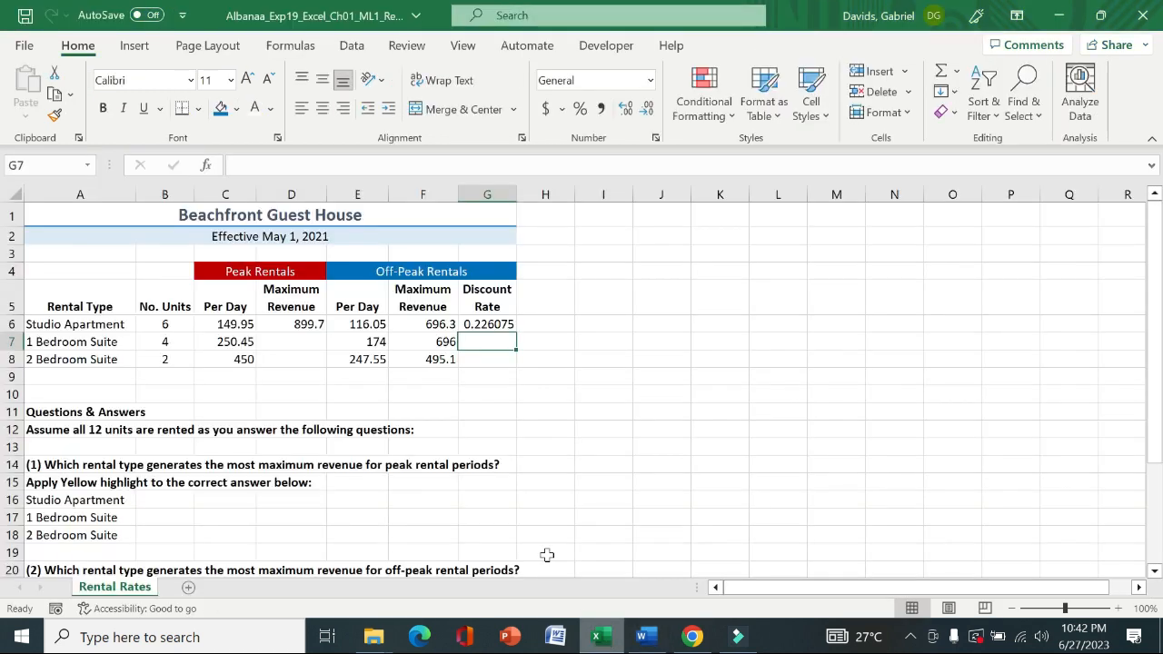
{"action": "left_click", "coordinate": [318, 324]}
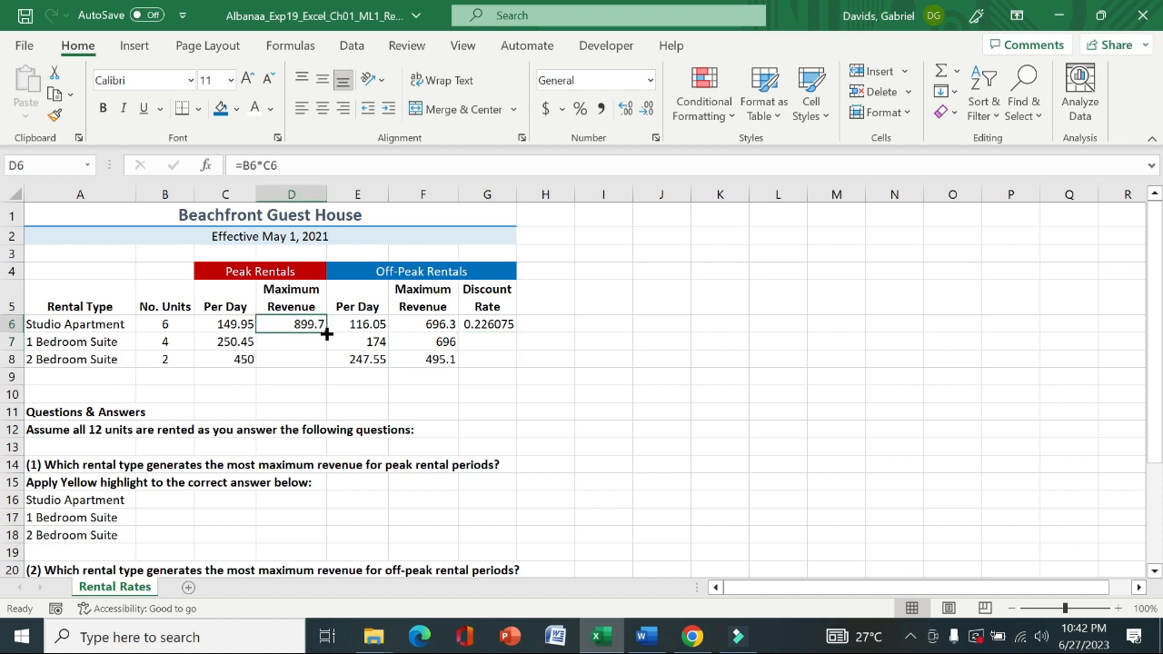
{"action": "left_click_drag", "start_coordinate": [326, 333], "coordinate": [328, 366]}
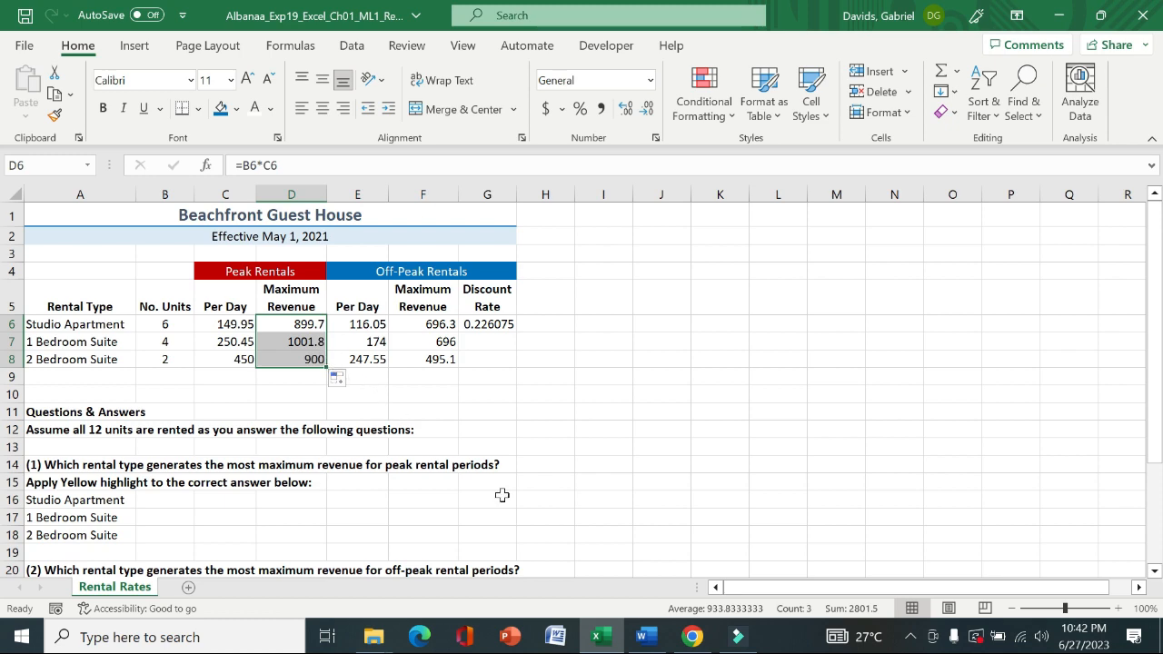
Switch to the Word instructions and remove the bold and yellow highlighting from the step 9 text
{"action": "left_click", "coordinate": [644, 636]}
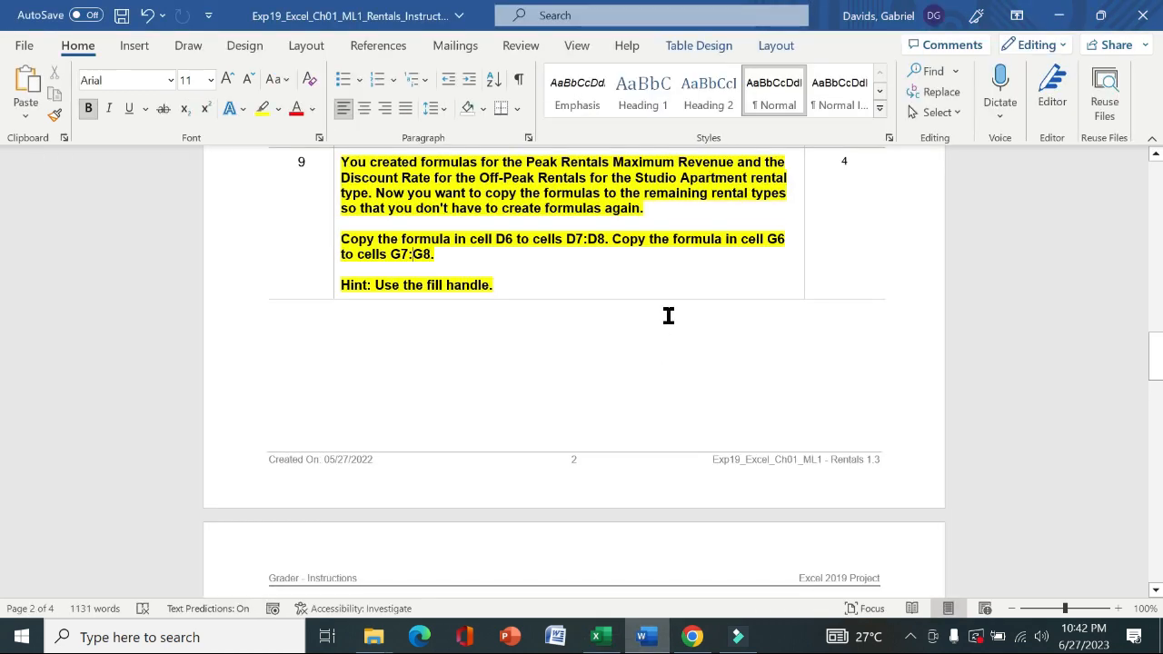
{"action": "left_click", "coordinate": [331, 211]}
{"action": "left_click", "coordinate": [348, 177]}
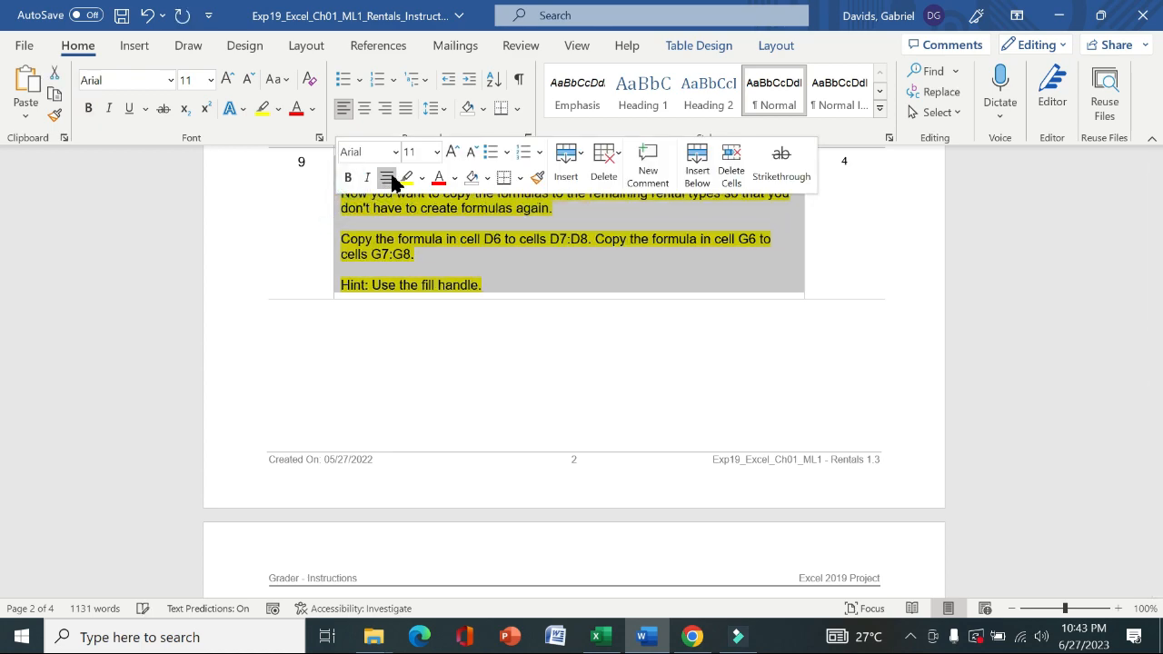
{"action": "left_click", "coordinate": [406, 177]}
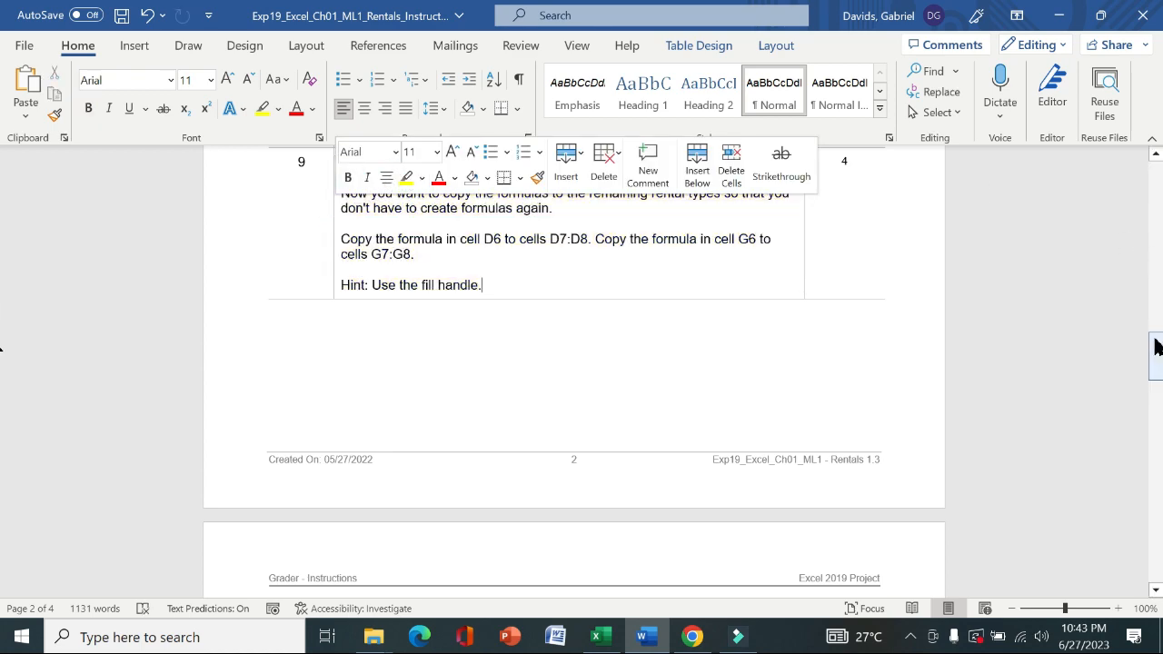
Make the step 10 instructions bold with yellow highlighting and select the paragraph about the Accounting Number Format for reading
{"action": "left_click_drag", "start_coordinate": [1157, 346], "coordinate": [1156, 400]}
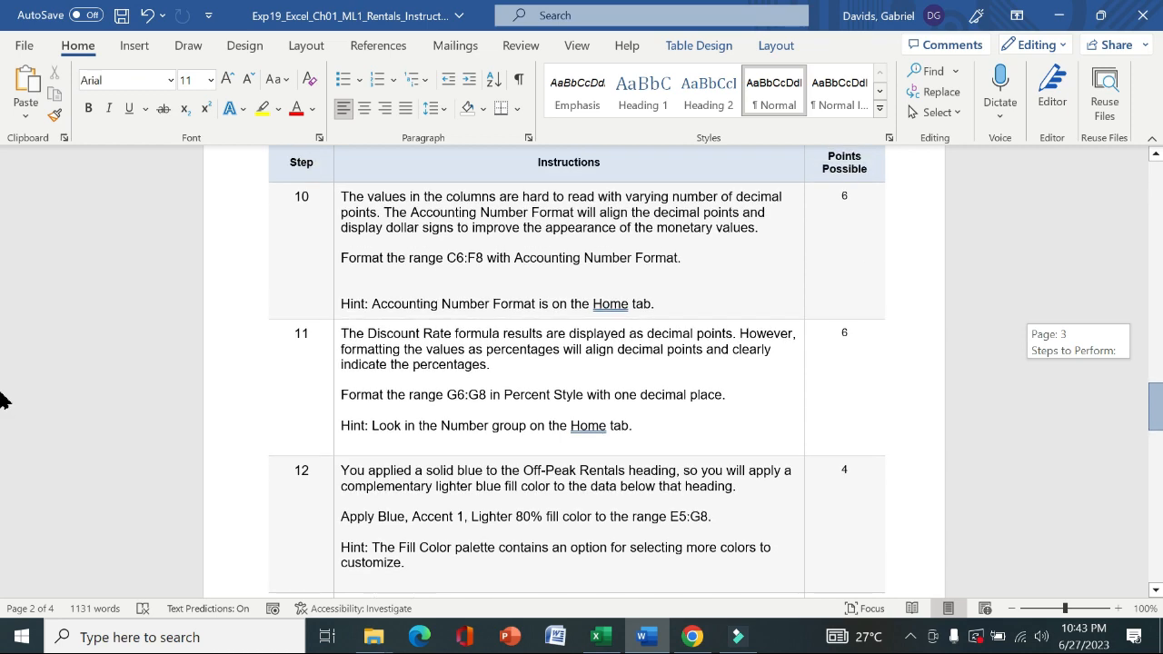
{"action": "left_click", "coordinate": [333, 212]}
{"action": "left_click", "coordinate": [348, 177]}
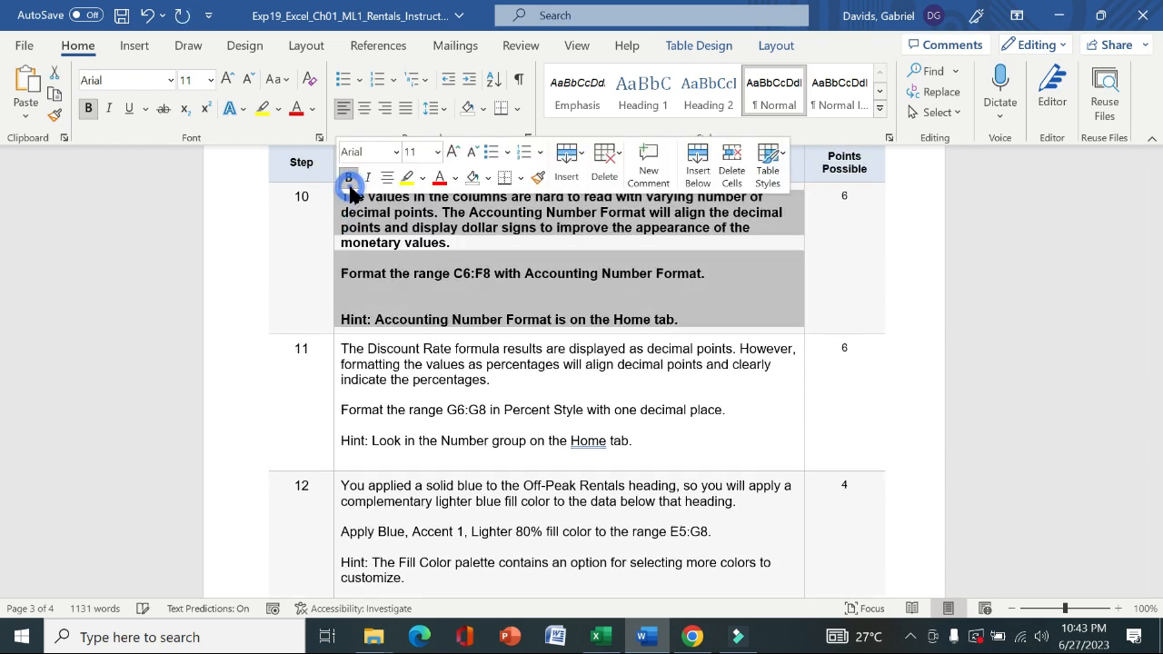
{"action": "left_click", "coordinate": [405, 182]}
{"action": "left_click", "coordinate": [285, 270]}
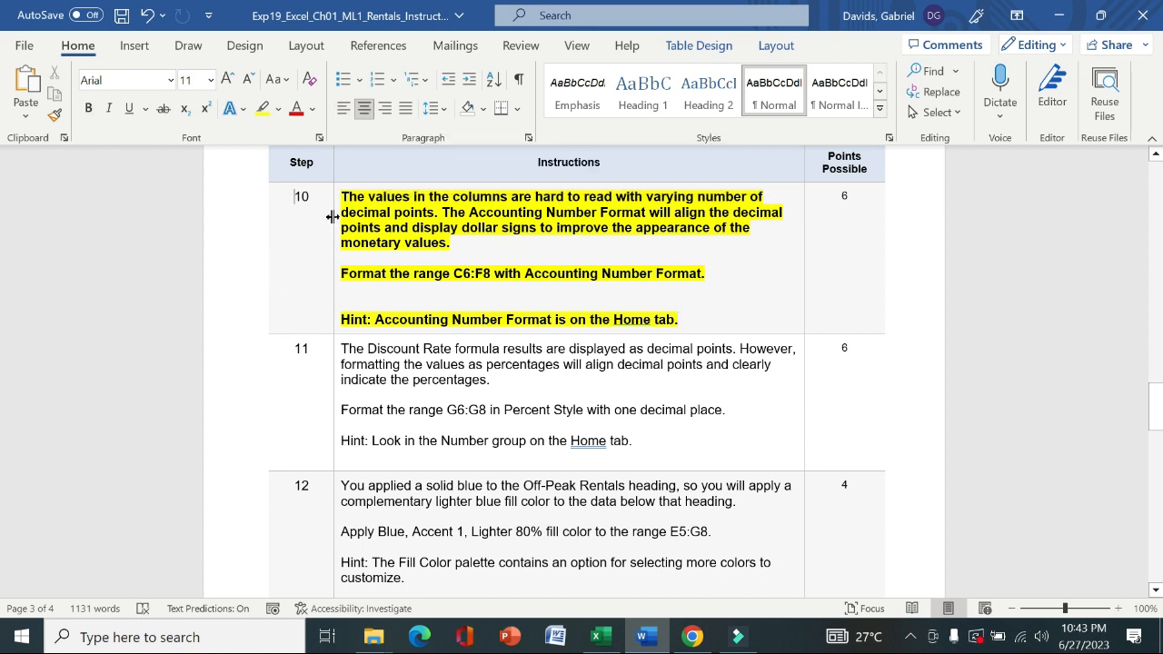
{"action": "left_click_drag", "start_coordinate": [345, 195], "coordinate": [463, 254]}
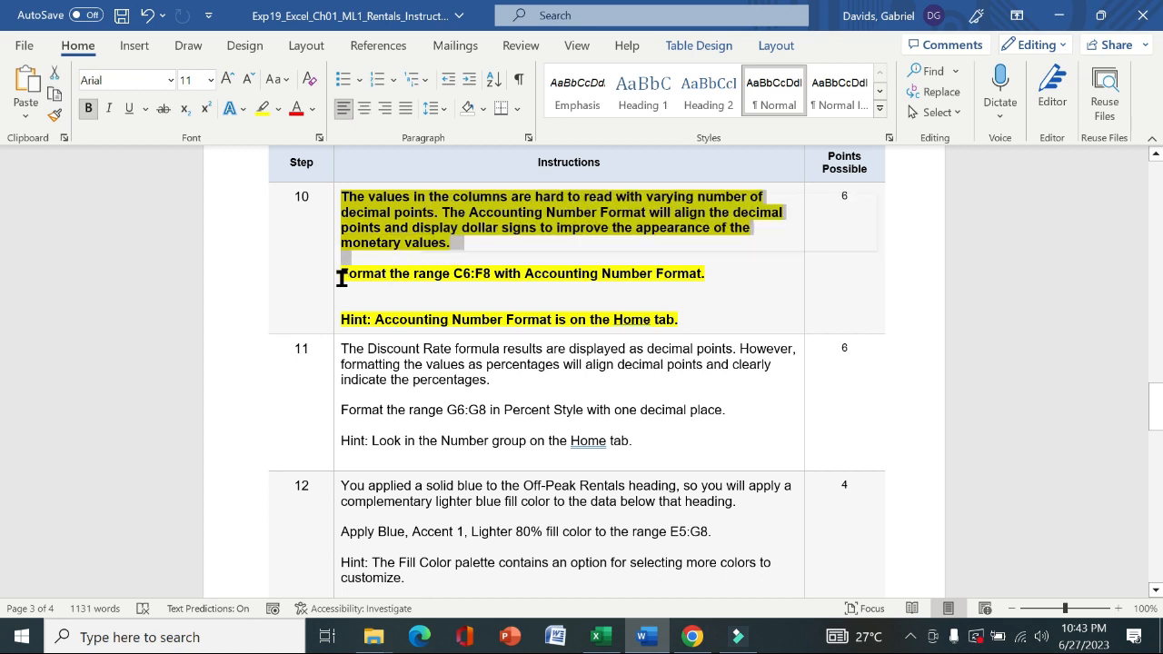
Select the step 10 sentence about range C6:F8, then switch to Excel and apply Accounting Number Format to C6:F8
{"action": "left_click_drag", "start_coordinate": [341, 274], "coordinate": [717, 273]}
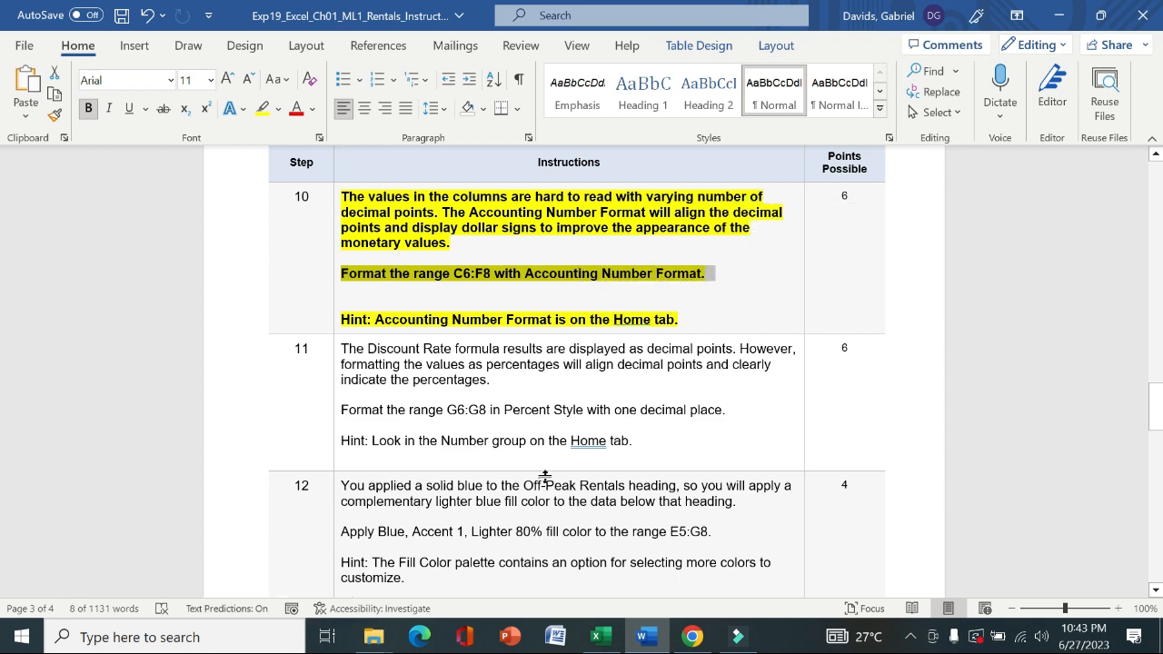
{"action": "left_click", "coordinate": [597, 636]}
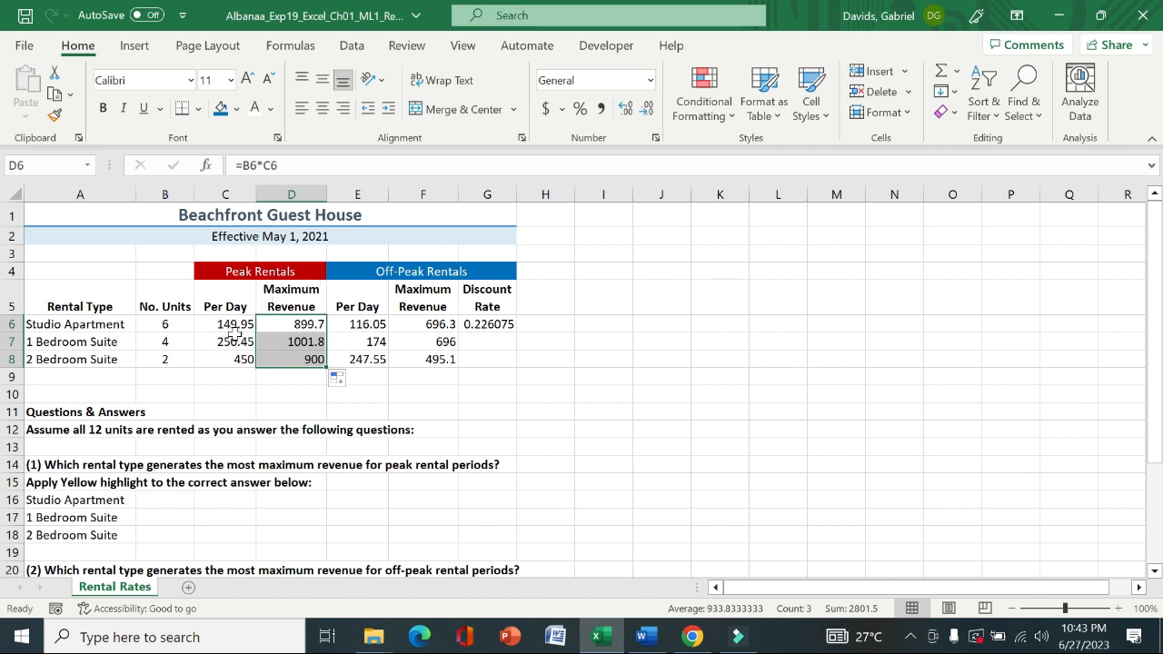
{"action": "left_click_drag", "start_coordinate": [234, 324], "coordinate": [419, 361]}
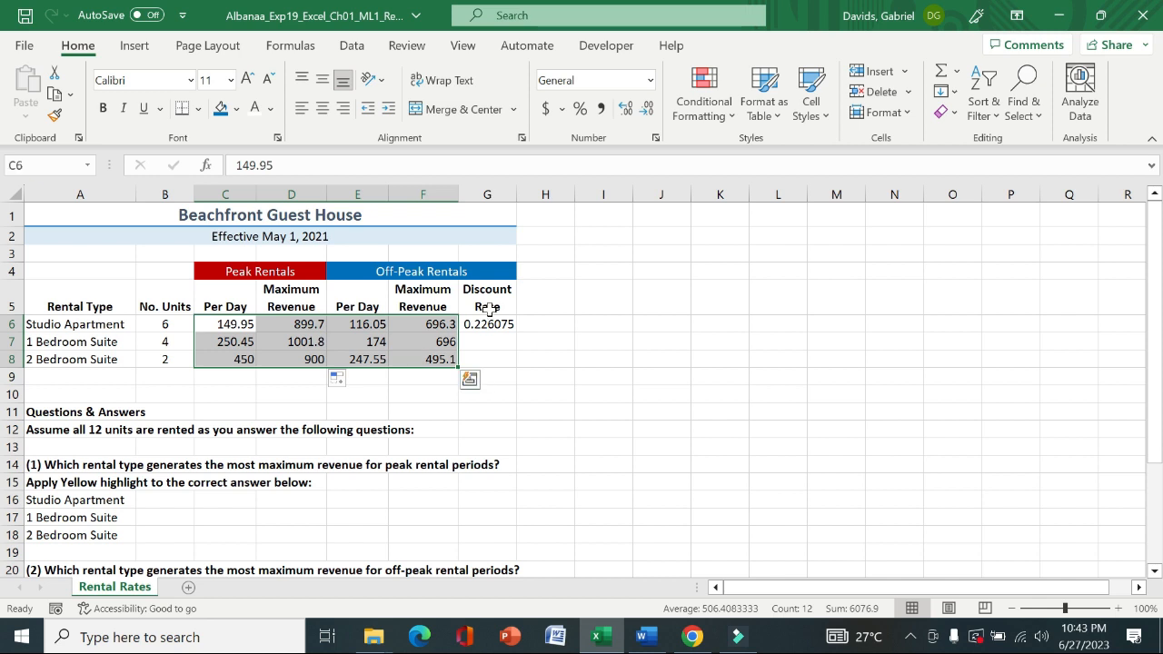
{"action": "left_click", "coordinate": [546, 109]}
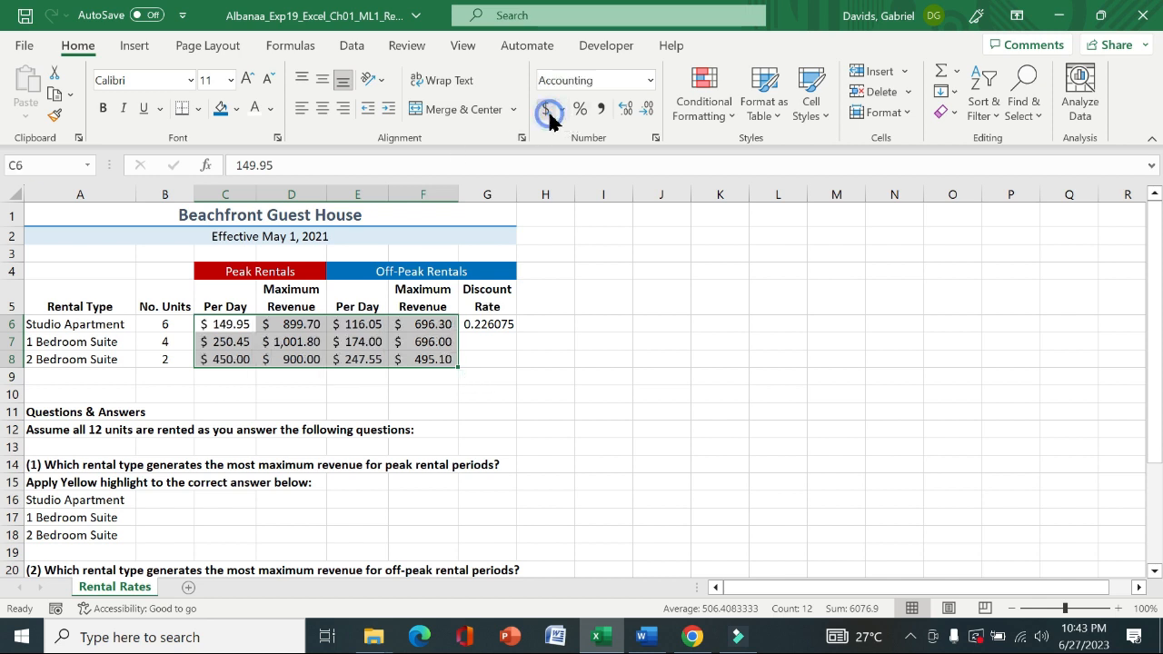
{"action": "left_click", "coordinate": [644, 637]}
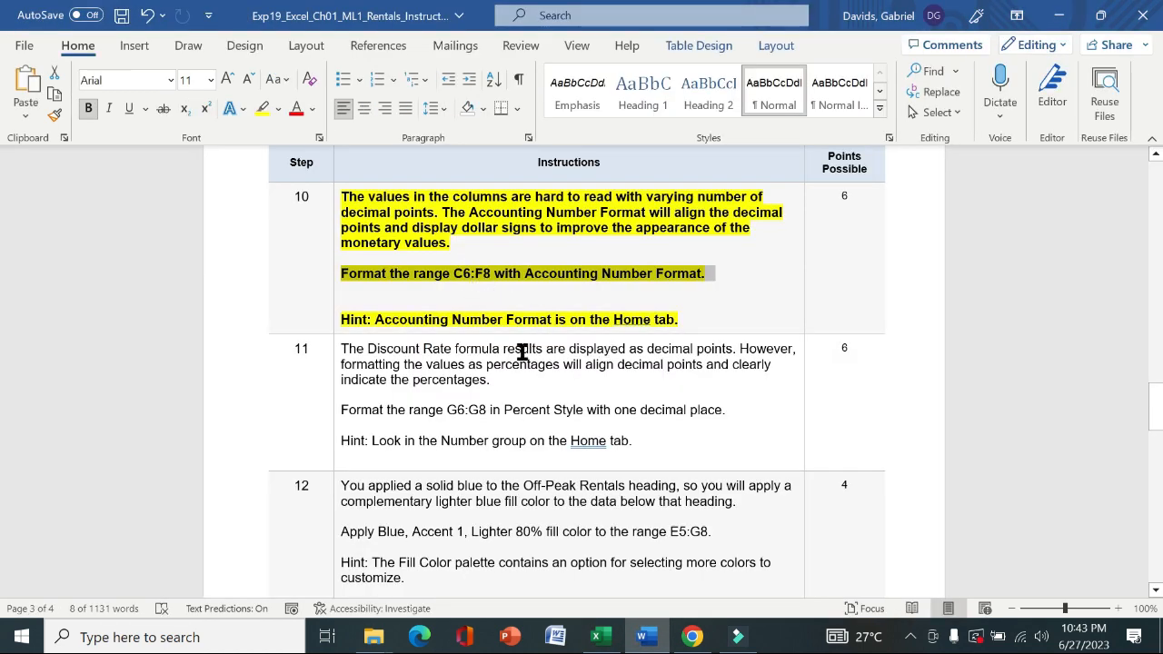
{"action": "left_click", "coordinate": [598, 629]}
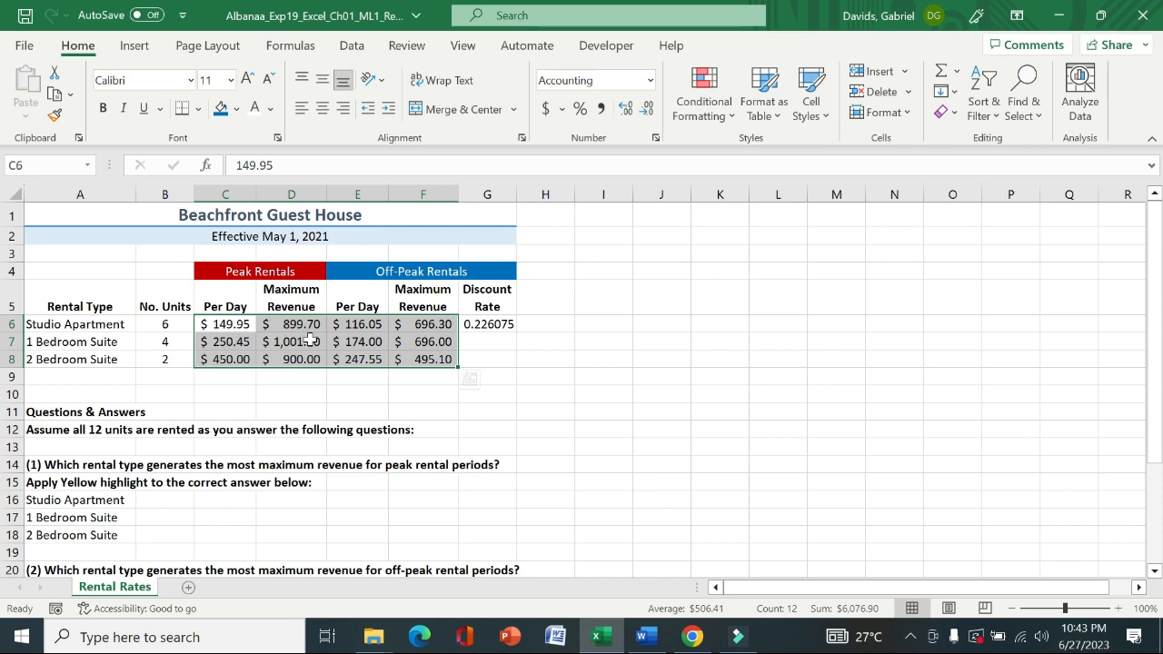
Switch to the Word instructions and remove the bold and yellow highlighting from the step 10 text
{"action": "left_click", "coordinate": [641, 637]}
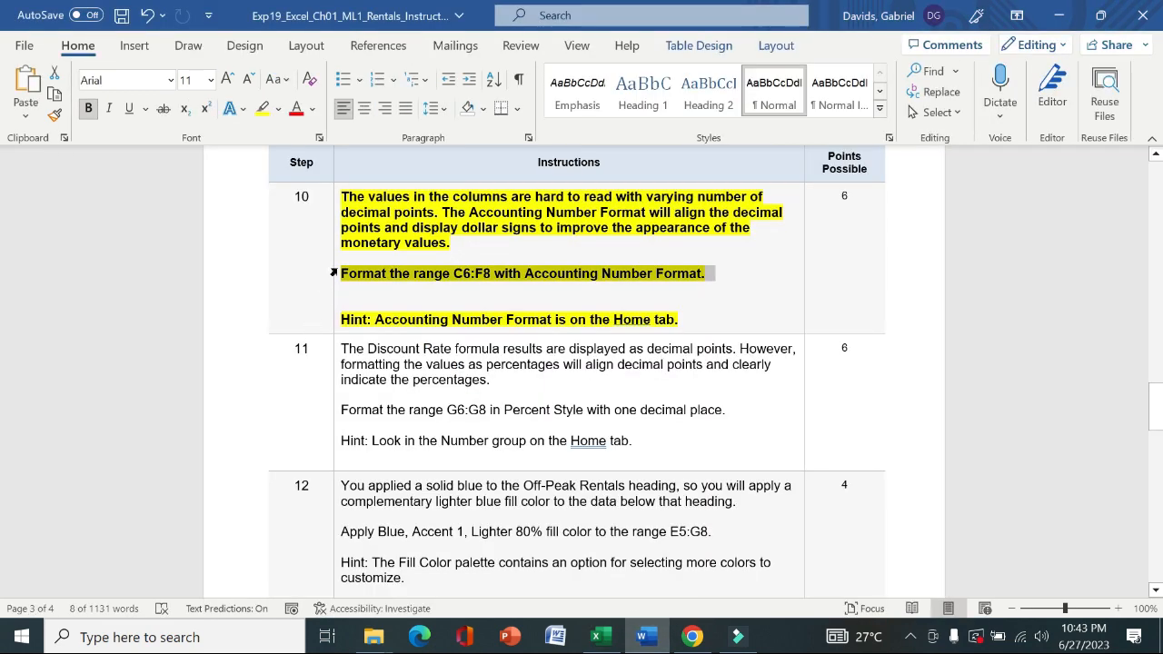
{"action": "left_click", "coordinate": [334, 272]}
{"action": "left_click", "coordinate": [348, 238]}
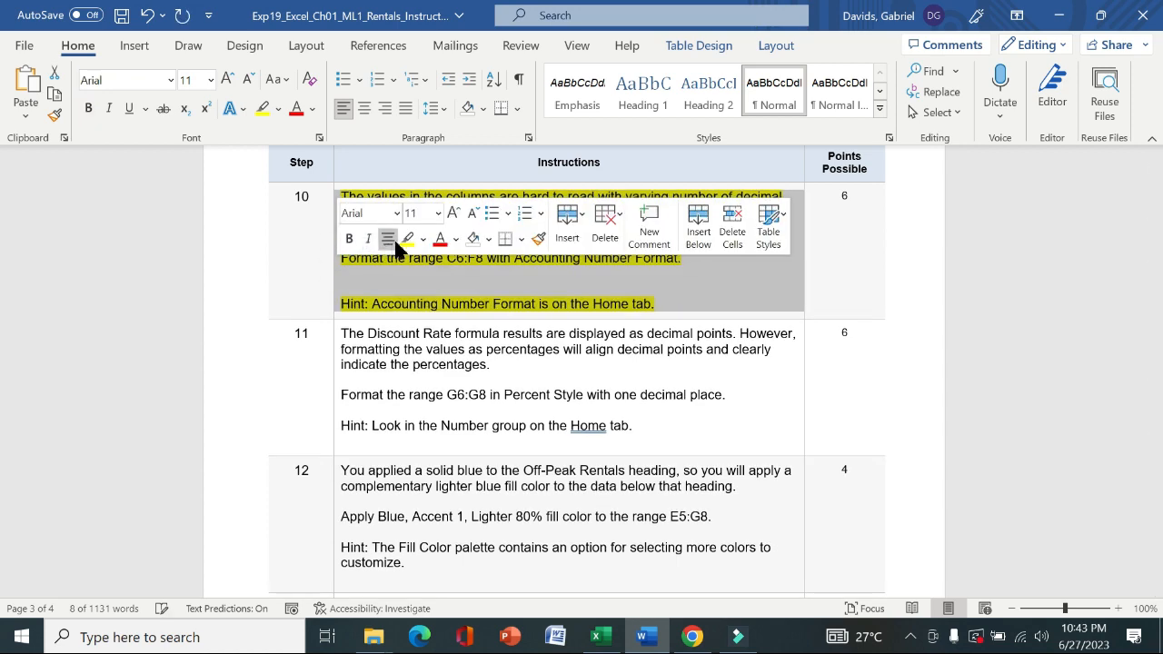
{"action": "left_click", "coordinate": [406, 238]}
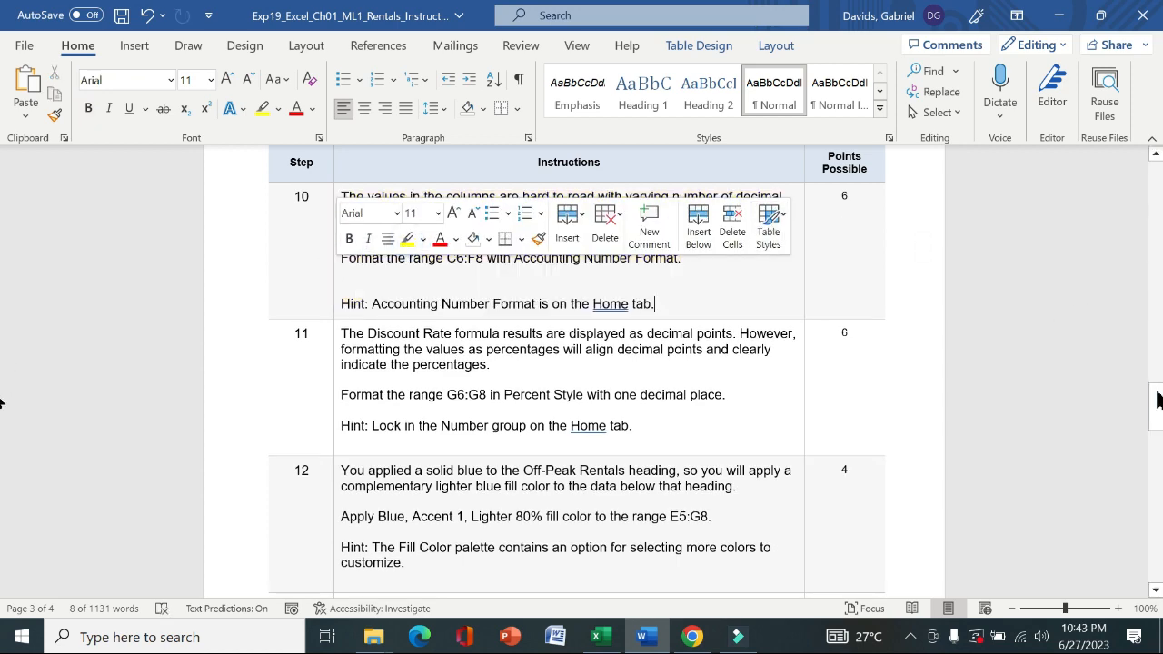
Make the step 11 instructions bold with yellow highlighting and select the sentence about formatting G6:G8 in Percent Style for reading
{"action": "left_click_drag", "start_coordinate": [1156, 400], "coordinate": [1156, 424]}
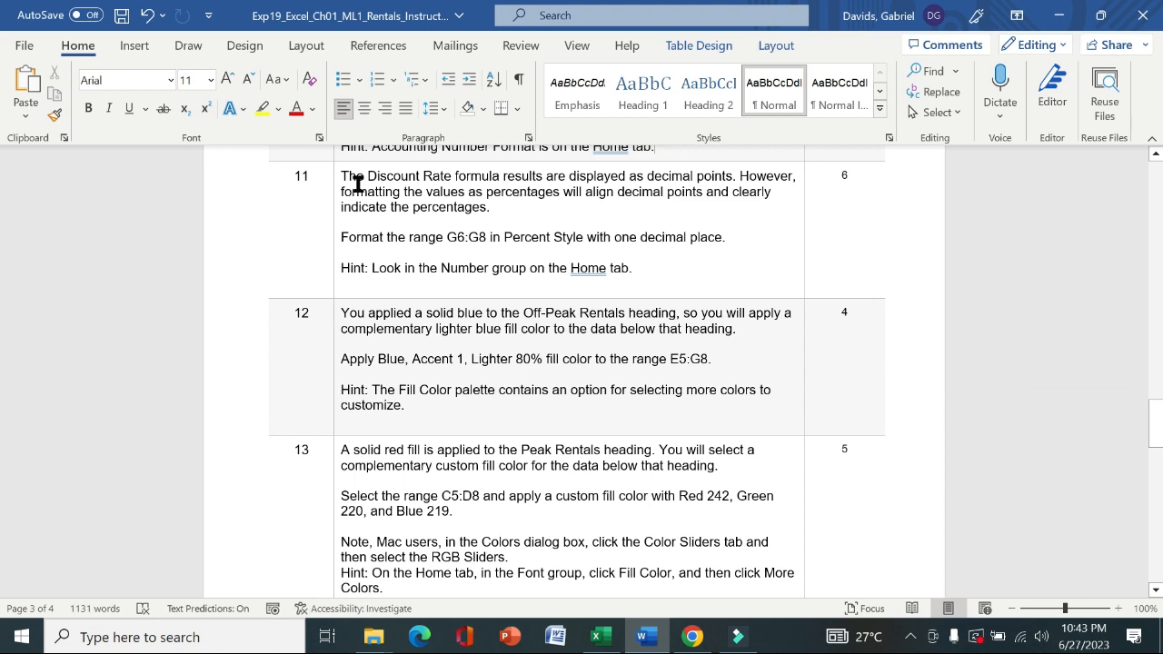
{"action": "left_click", "coordinate": [335, 212]}
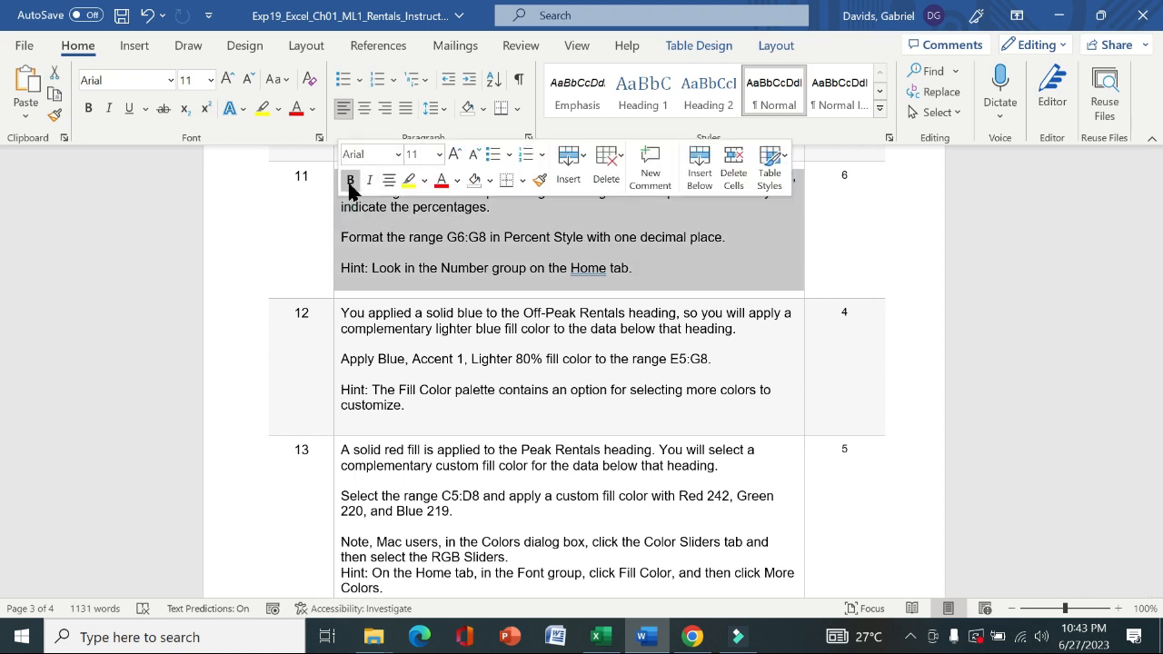
{"action": "left_click", "coordinate": [350, 180]}
{"action": "left_click", "coordinate": [408, 180]}
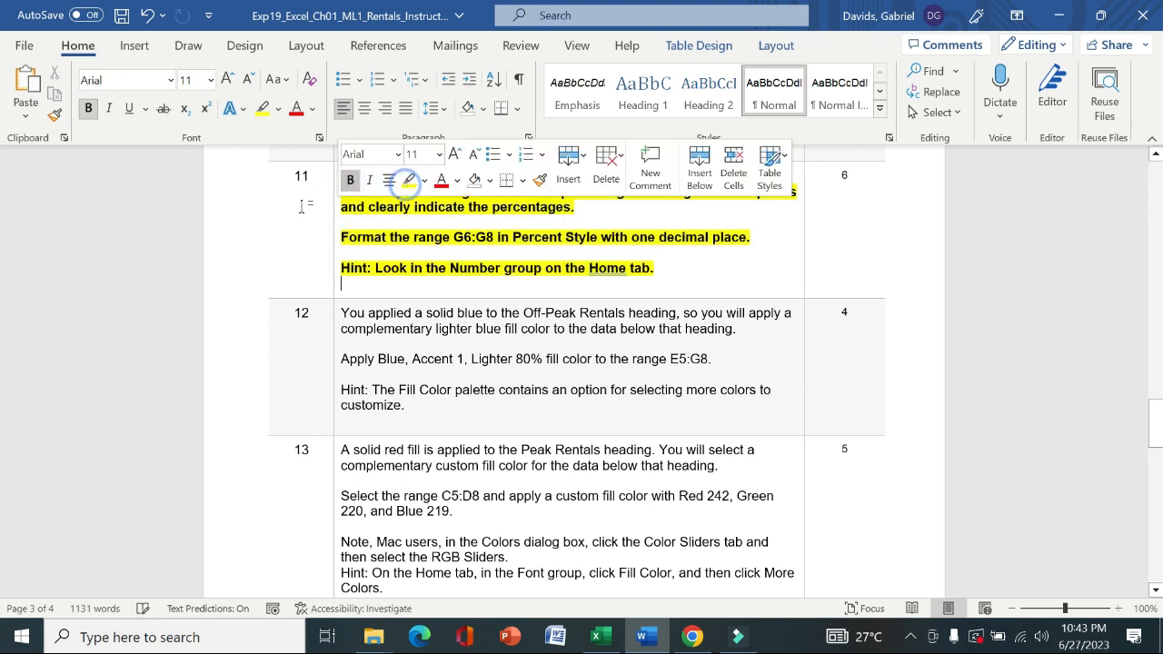
{"action": "left_click", "coordinate": [297, 207]}
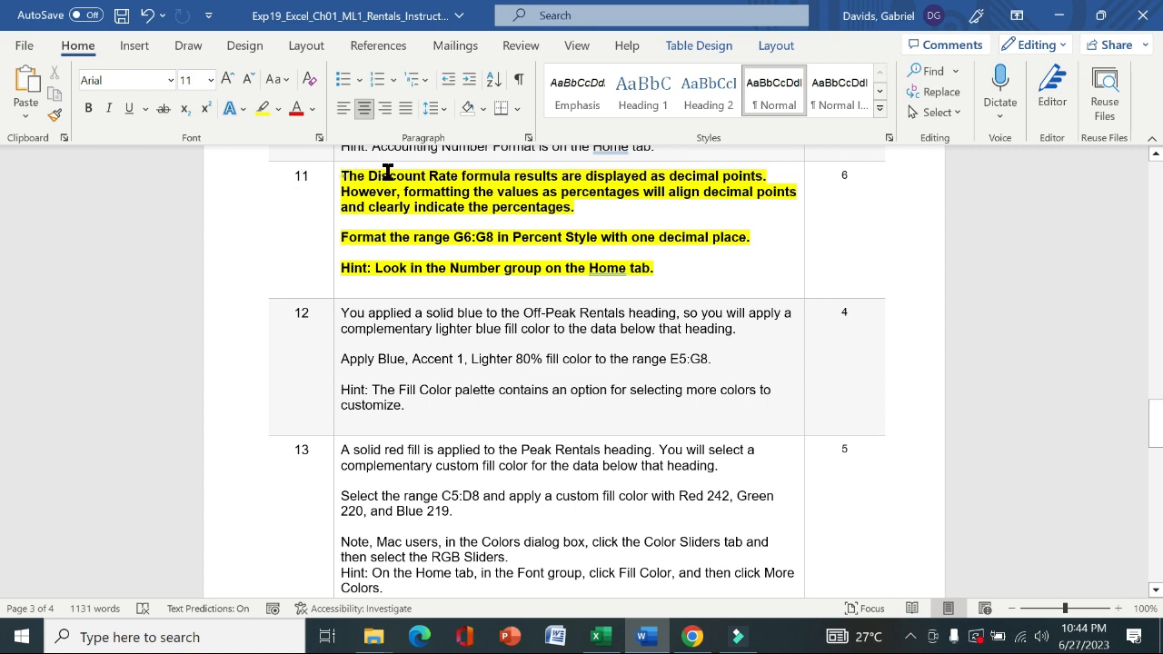
{"action": "left_click_drag", "start_coordinate": [387, 173], "coordinate": [575, 210]}
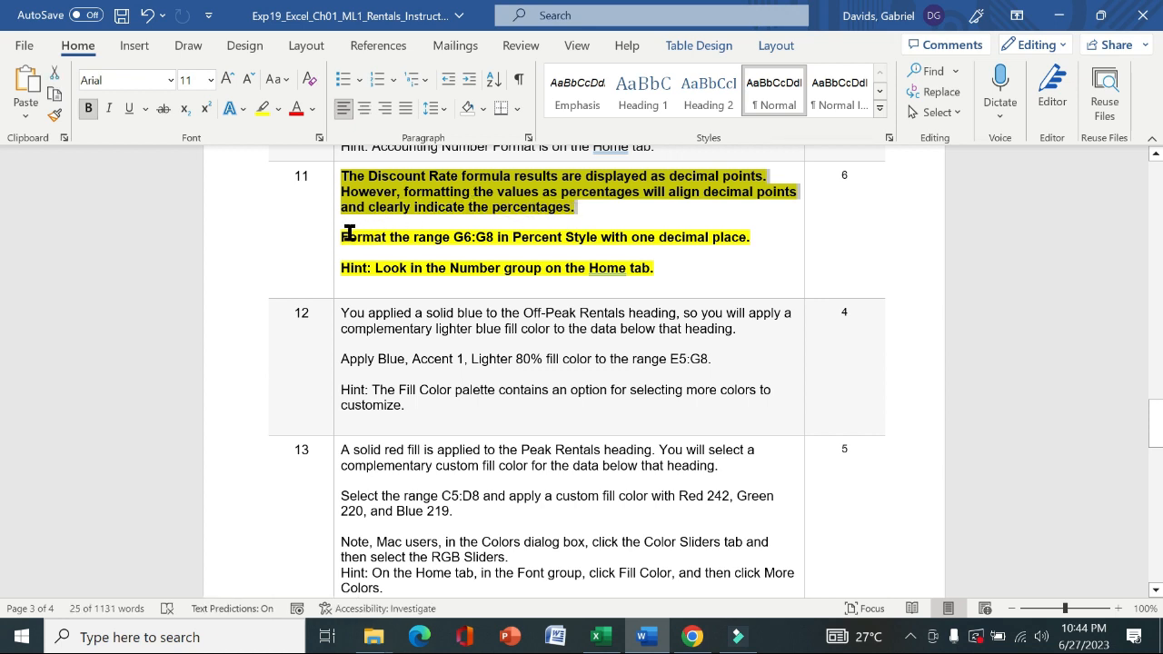
{"action": "left_click_drag", "start_coordinate": [344, 236], "coordinate": [752, 237]}
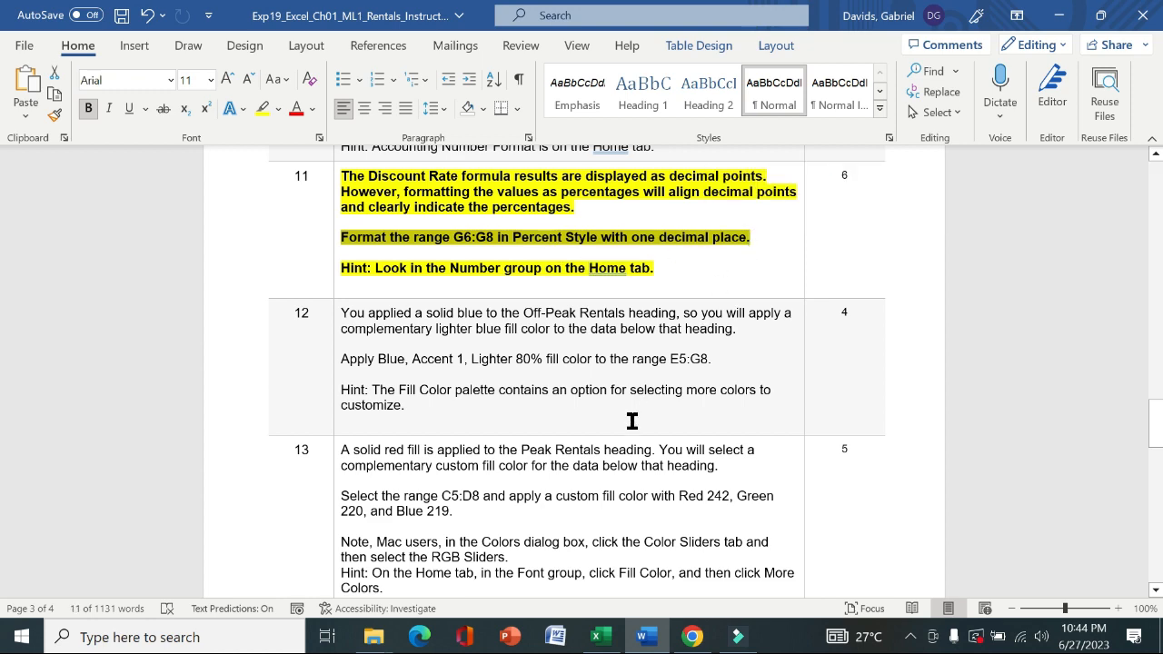
Check the worksheet, then reread the step 9 sentence in Word about copying the formula in G6 to cells G7:G8
{"action": "left_click", "coordinate": [612, 640]}
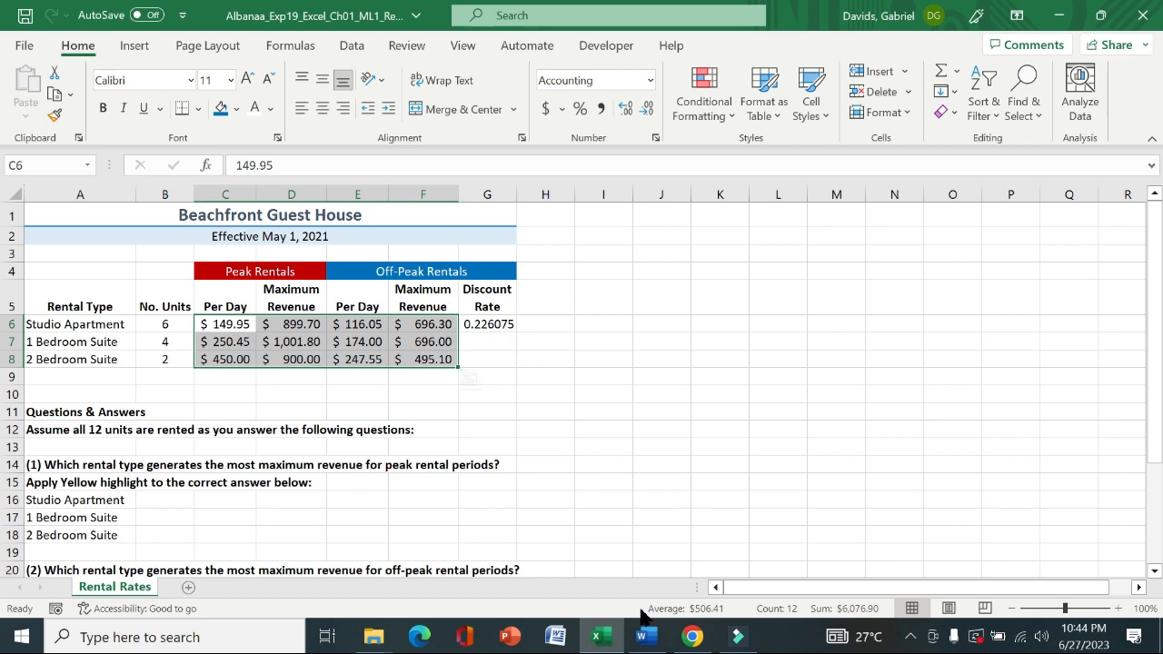
{"action": "left_click", "coordinate": [646, 639]}
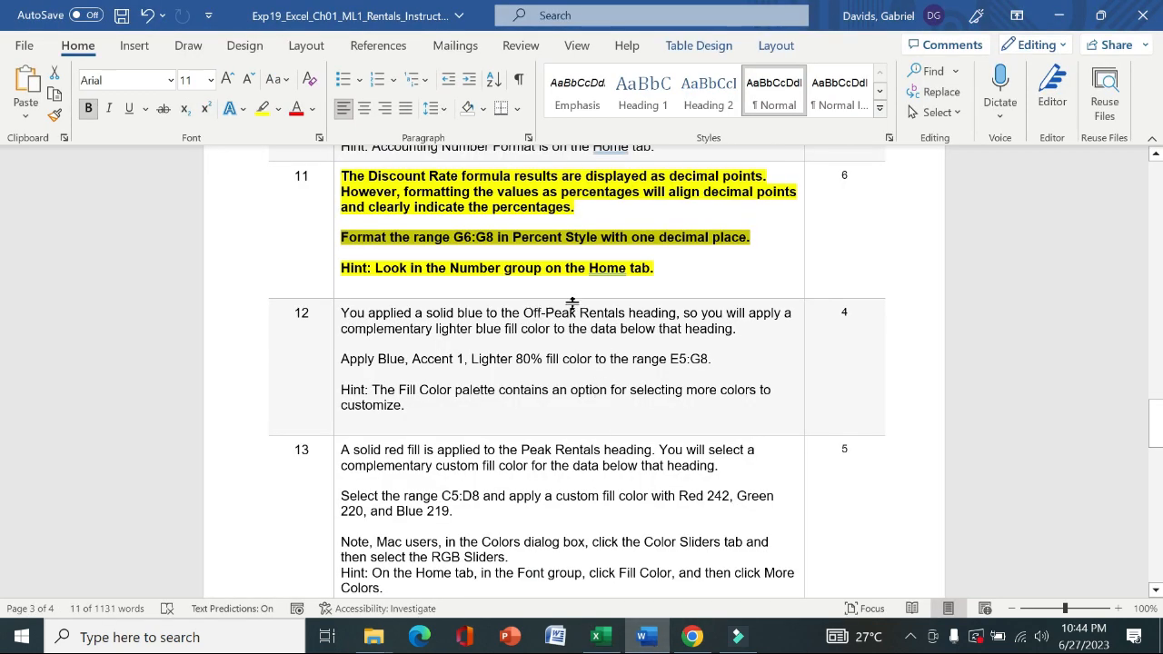
{"action": "left_click_drag", "start_coordinate": [1147, 419], "coordinate": [1157, 355]}
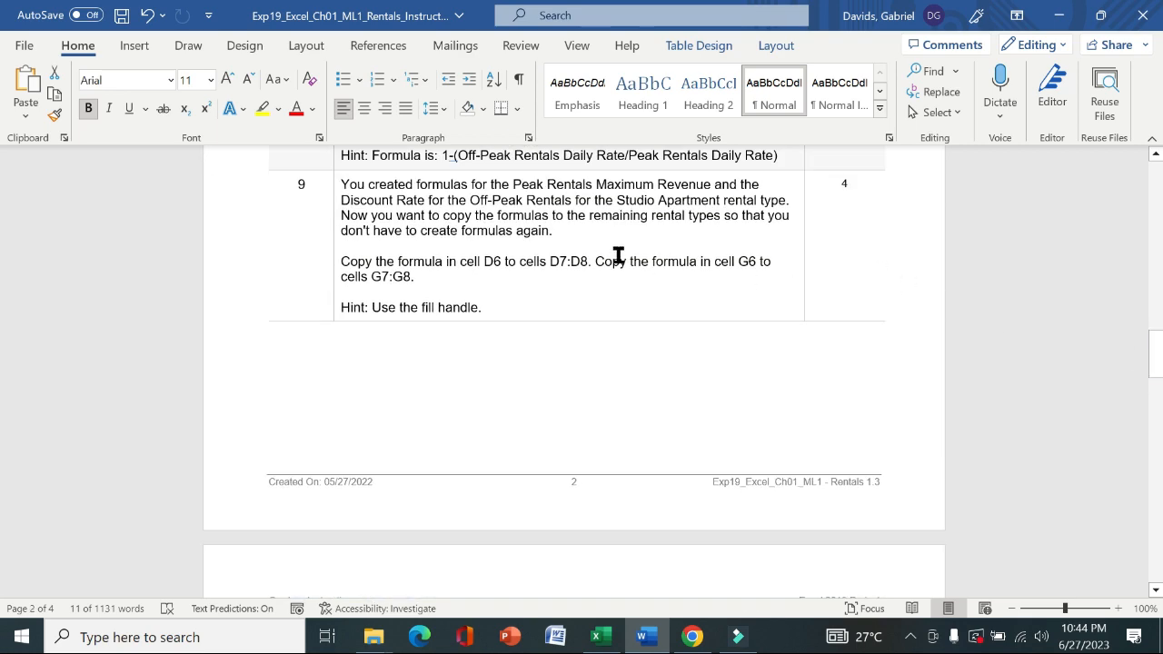
{"action": "left_click_drag", "start_coordinate": [623, 262], "coordinate": [773, 277]}
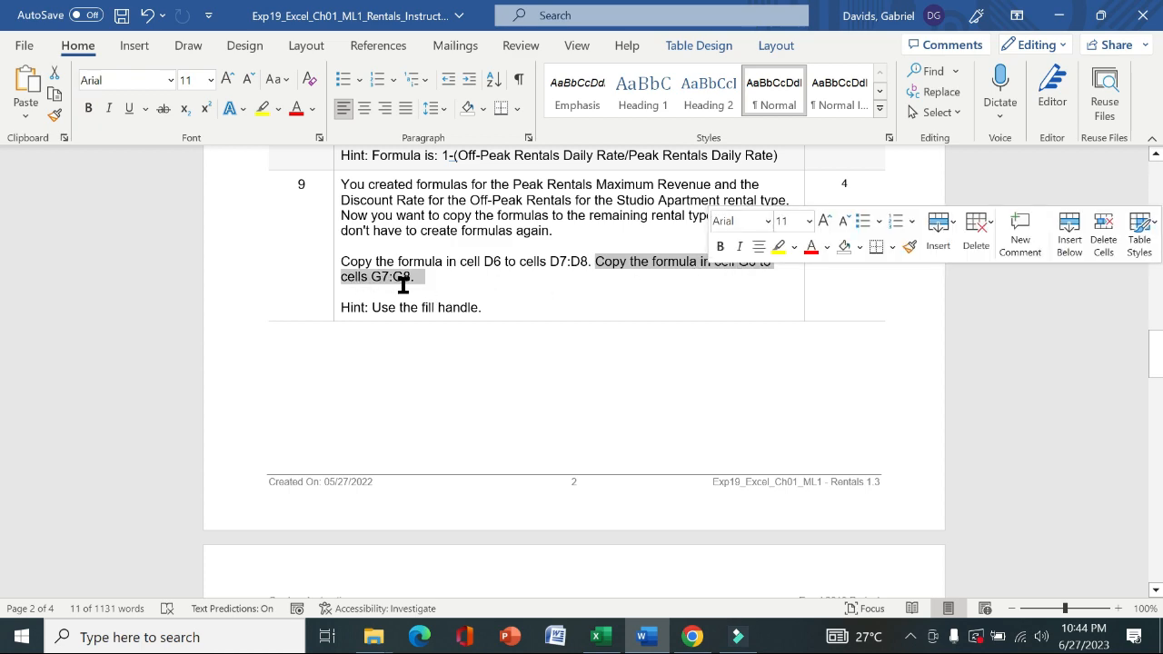
{"action": "left_click_drag", "start_coordinate": [1157, 374], "coordinate": [1162, 451]}
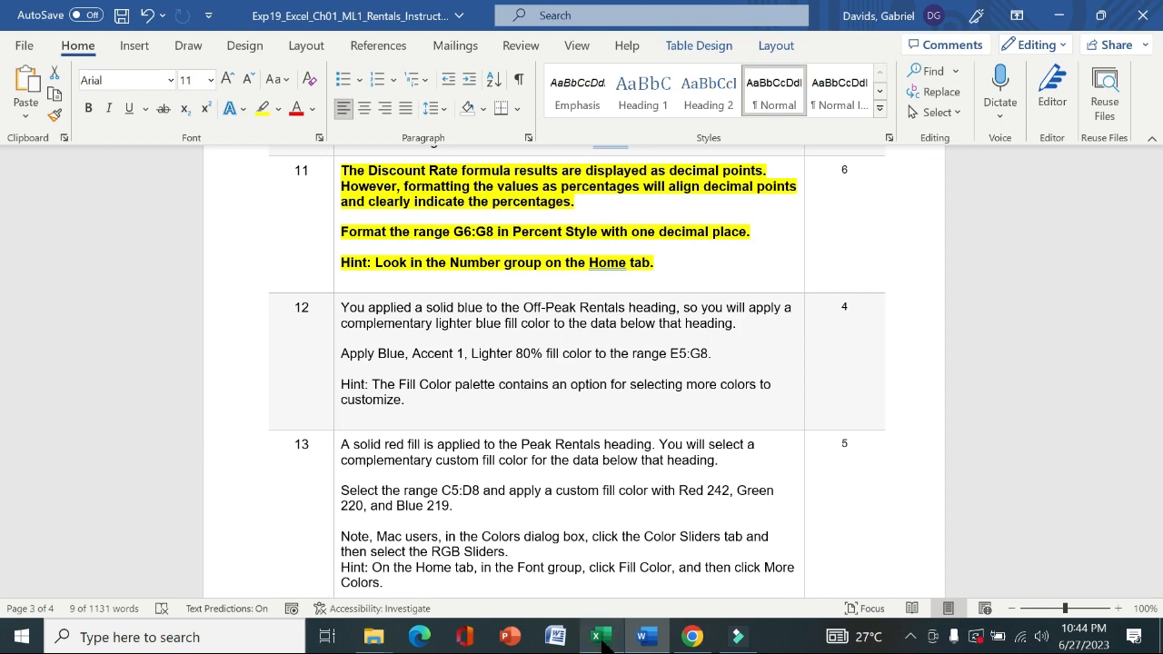
Switch to Excel and fill the Discount Rate formula from G6 down to G7:G8
{"action": "left_click", "coordinate": [598, 636]}
{"action": "left_click", "coordinate": [504, 326]}
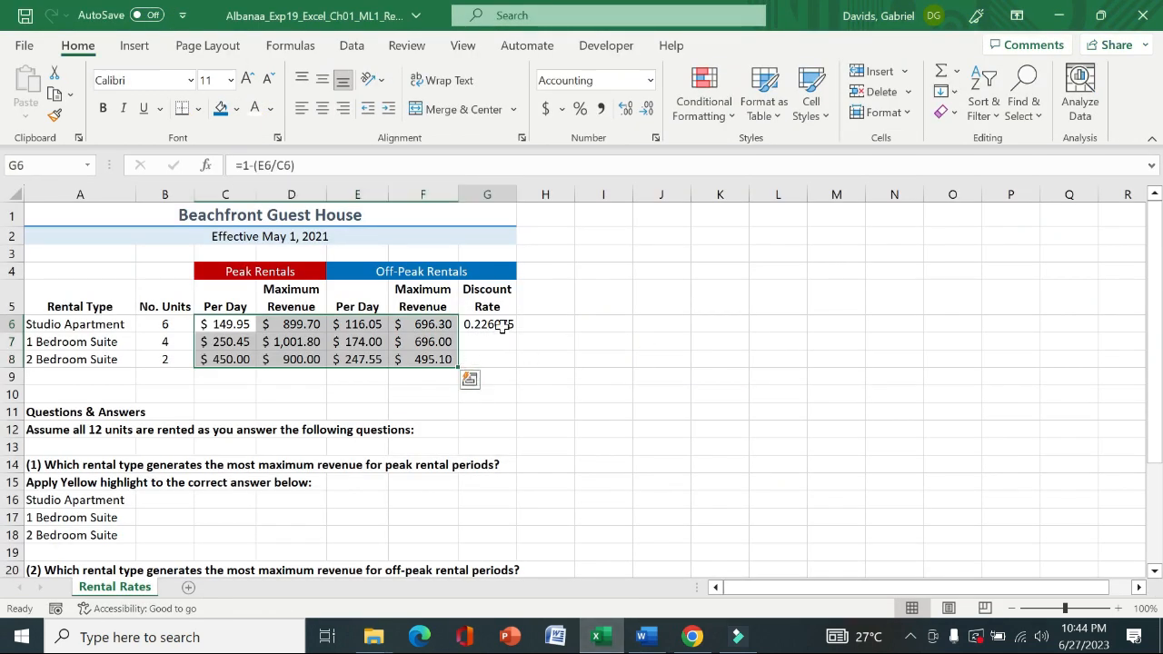
{"action": "left_click_drag", "start_coordinate": [514, 329], "coordinate": [514, 360]}
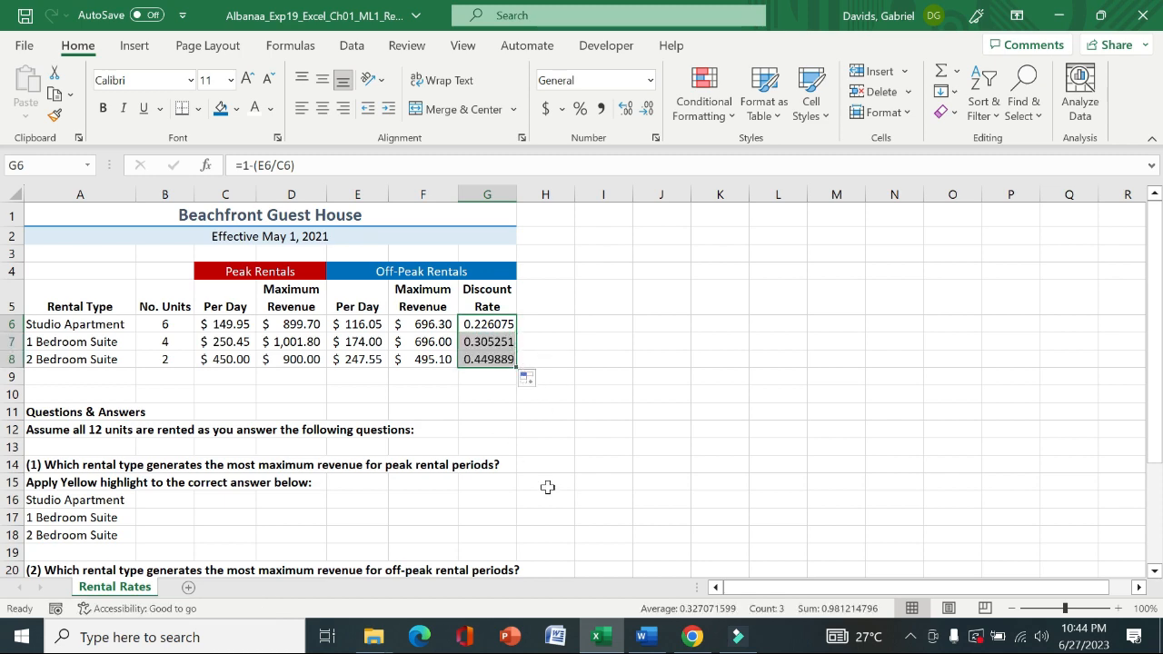
Recheck the step 11 instructions in Word, then format G6:G8 in Excel as Percent Style with one decimal place
{"action": "left_click", "coordinate": [643, 636]}
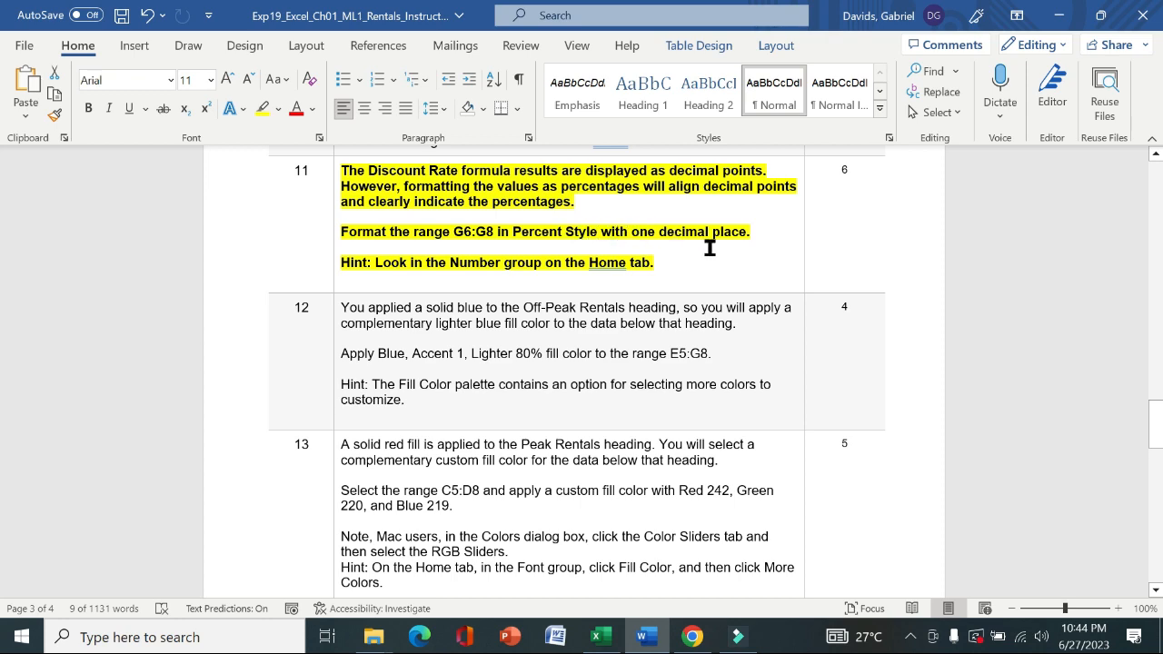
{"action": "left_click", "coordinate": [597, 636]}
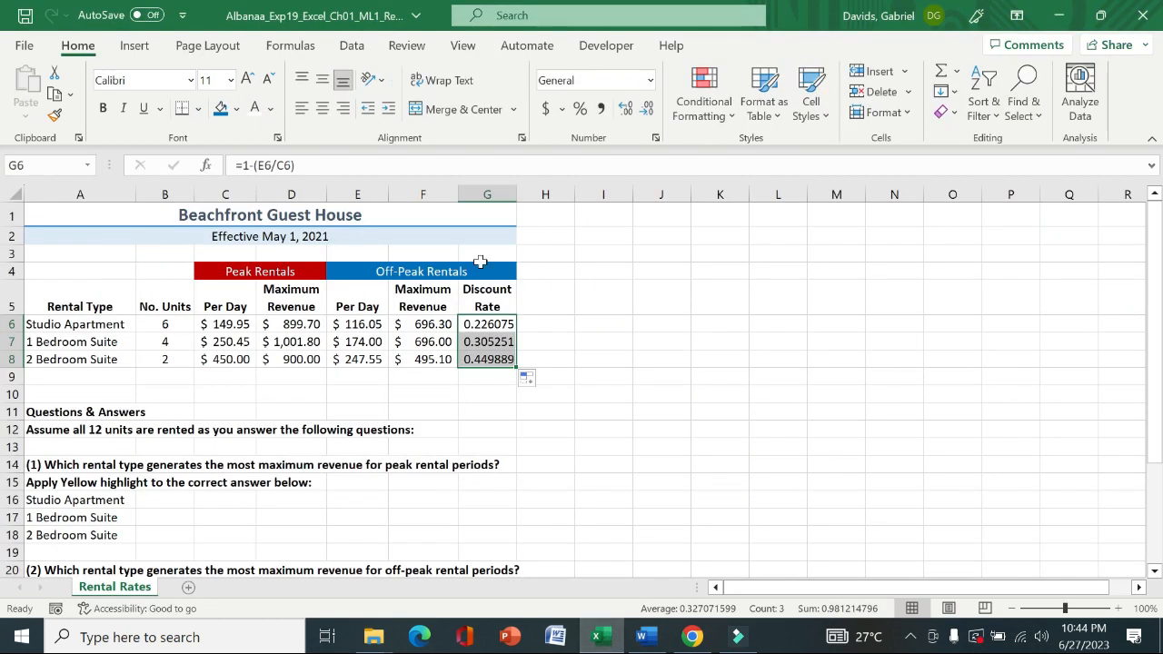
{"action": "left_click", "coordinate": [817, 114]}
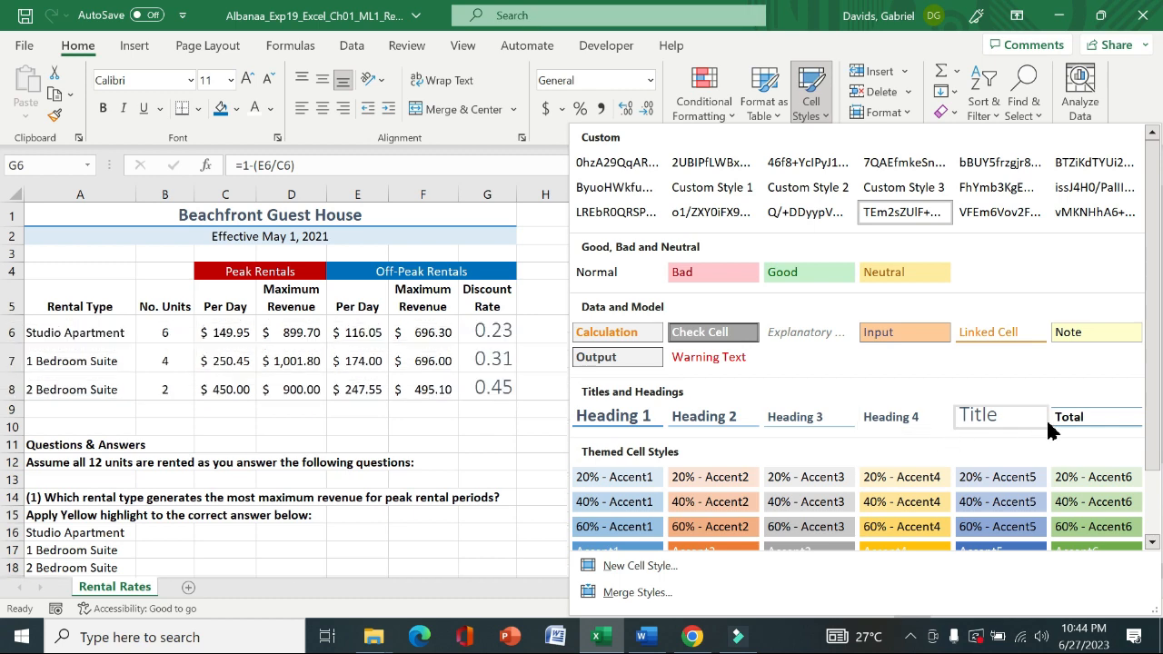
{"action": "left_click_drag", "start_coordinate": [1152, 408], "coordinate": [1158, 479]}
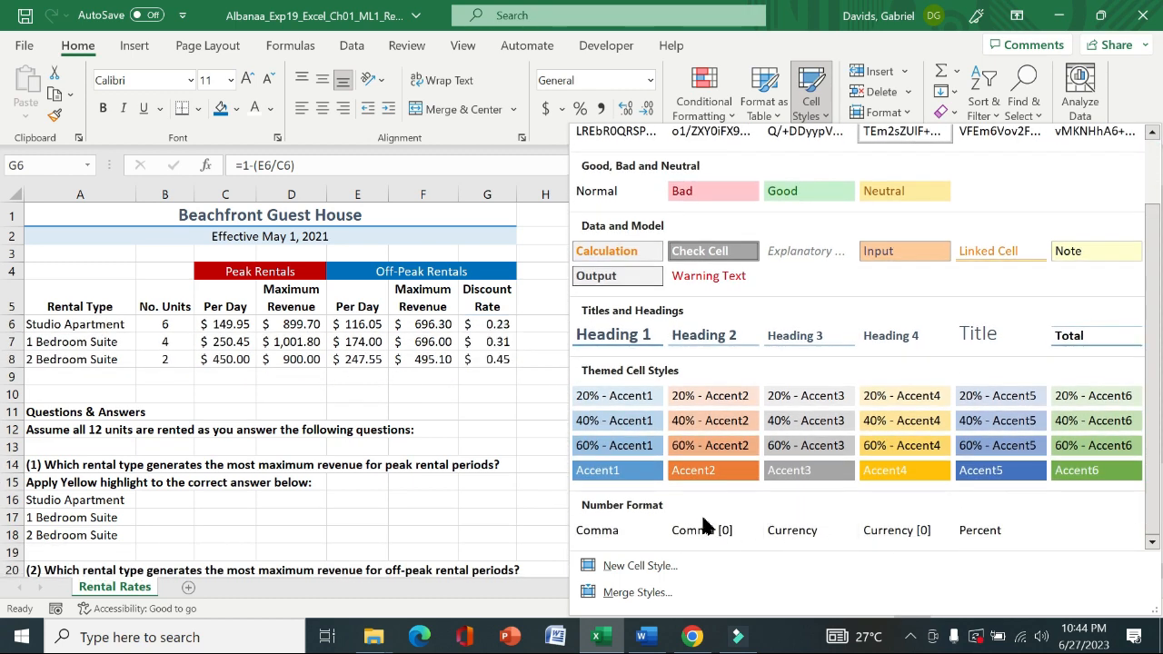
{"action": "left_click", "coordinate": [579, 109]}
{"action": "left_click", "coordinate": [579, 109]}
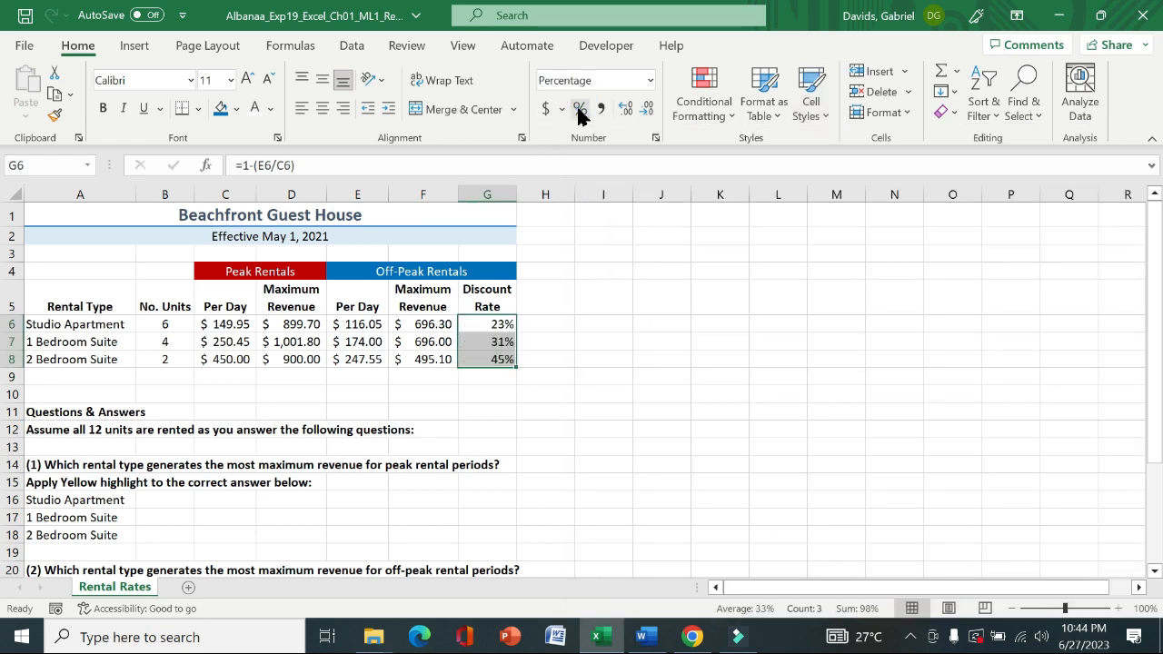
{"action": "left_click", "coordinate": [627, 112]}
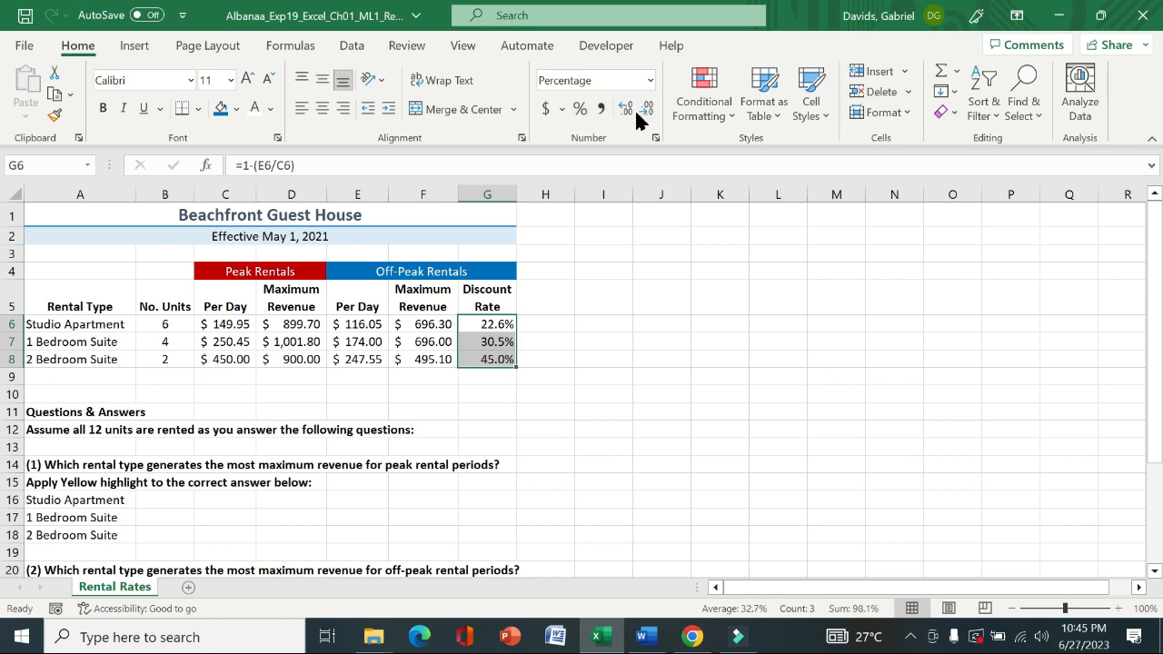
Switch to the Word instructions and remove the bold and yellow highlighting from the step 11 text
{"action": "left_click", "coordinate": [646, 637]}
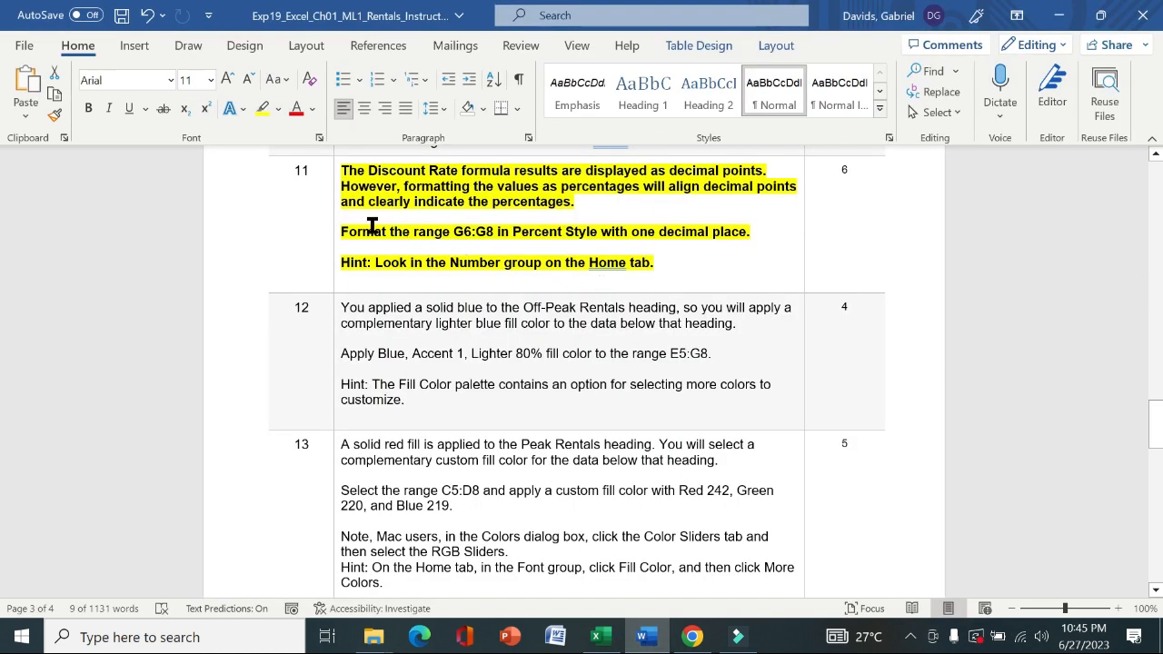
{"action": "left_click", "coordinate": [334, 215]}
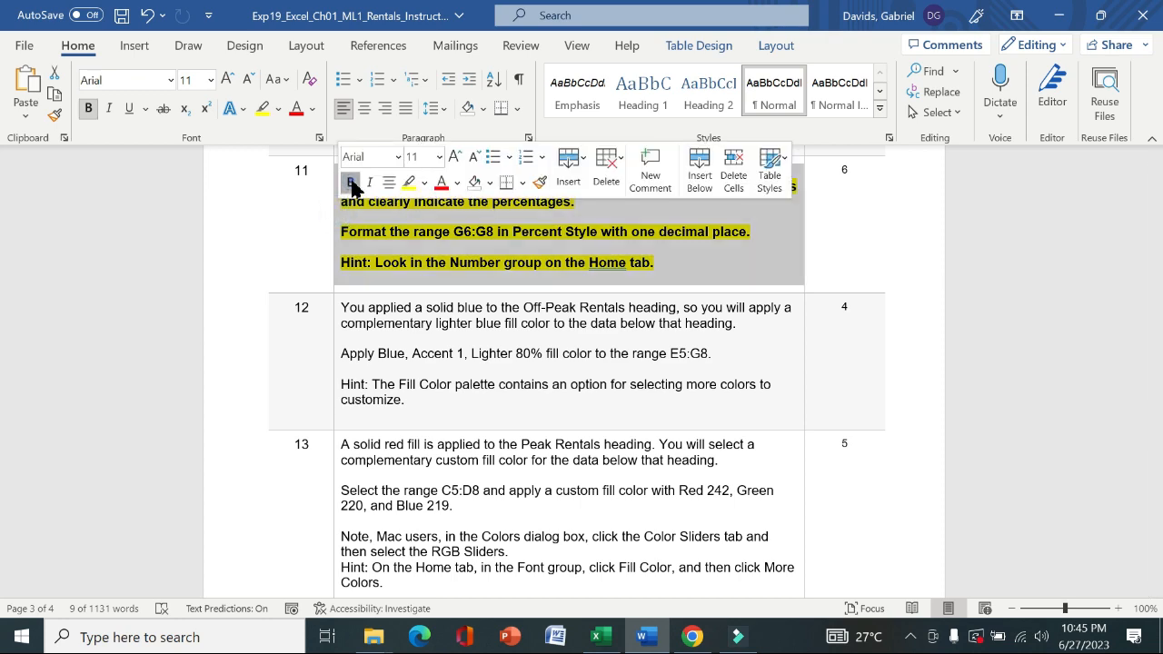
{"action": "left_click", "coordinate": [352, 184]}
{"action": "left_click", "coordinate": [407, 183]}
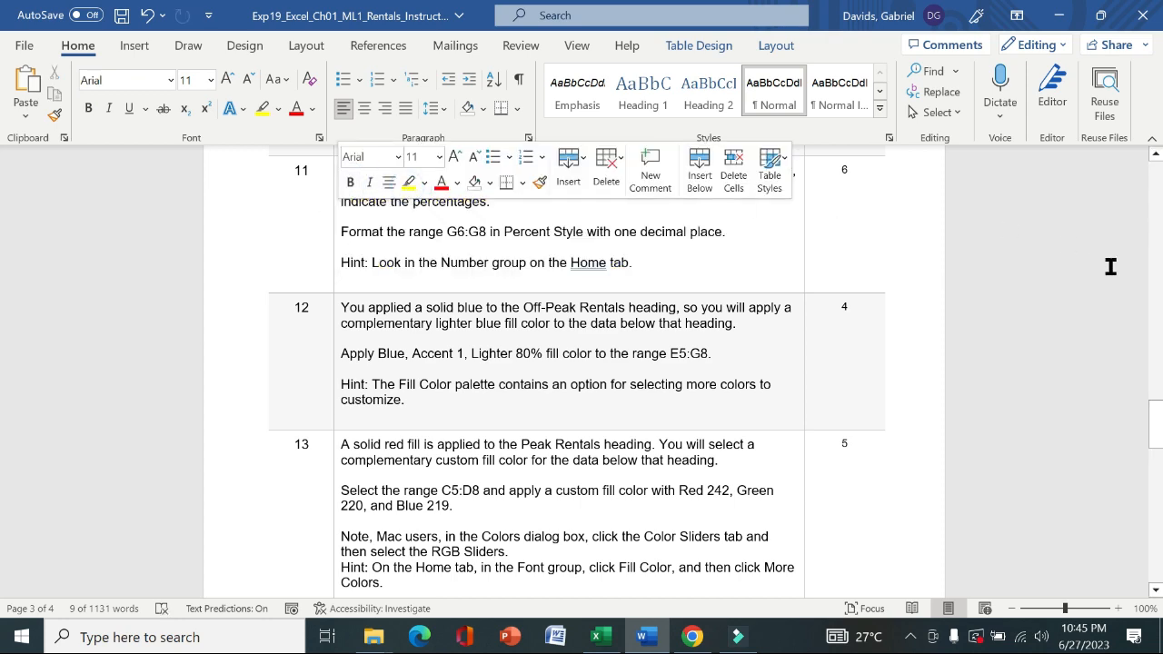
Make the step 12 instructions bold with yellow highlighting and select the sentence about the Blue, Accent 1, Lighter 80% fill for E5:G8
{"action": "left_click_drag", "start_coordinate": [1155, 418], "coordinate": [1155, 434]}
{"action": "left_click", "coordinate": [455, 216]}
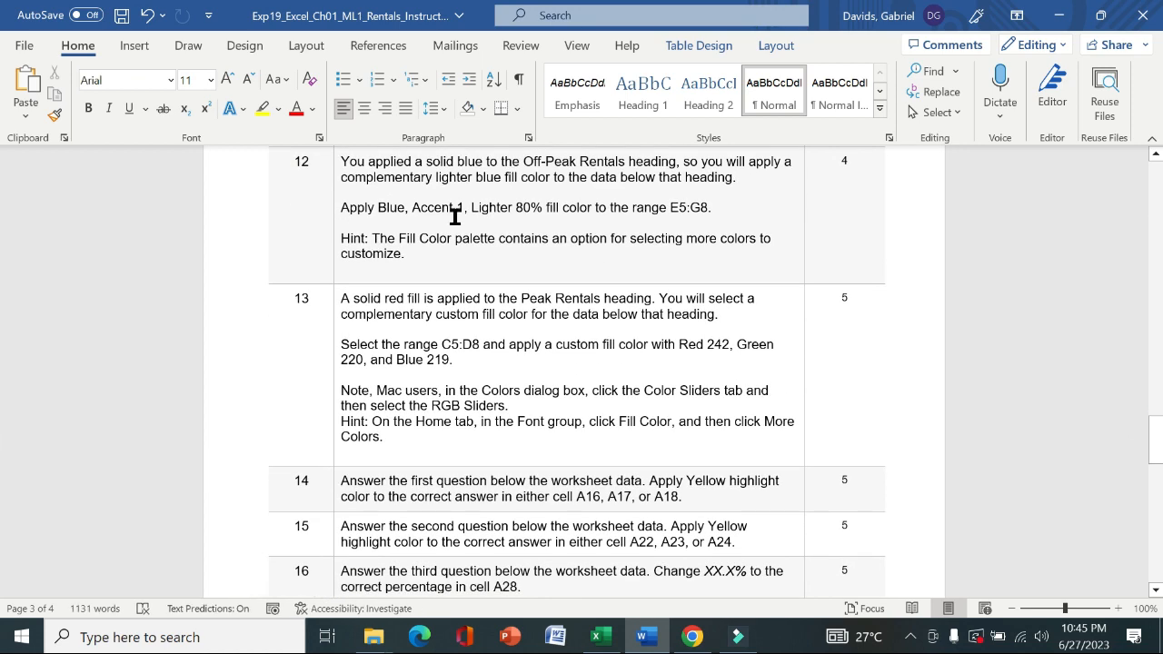
{"action": "left_click", "coordinate": [335, 193]}
{"action": "left_click", "coordinate": [349, 161]}
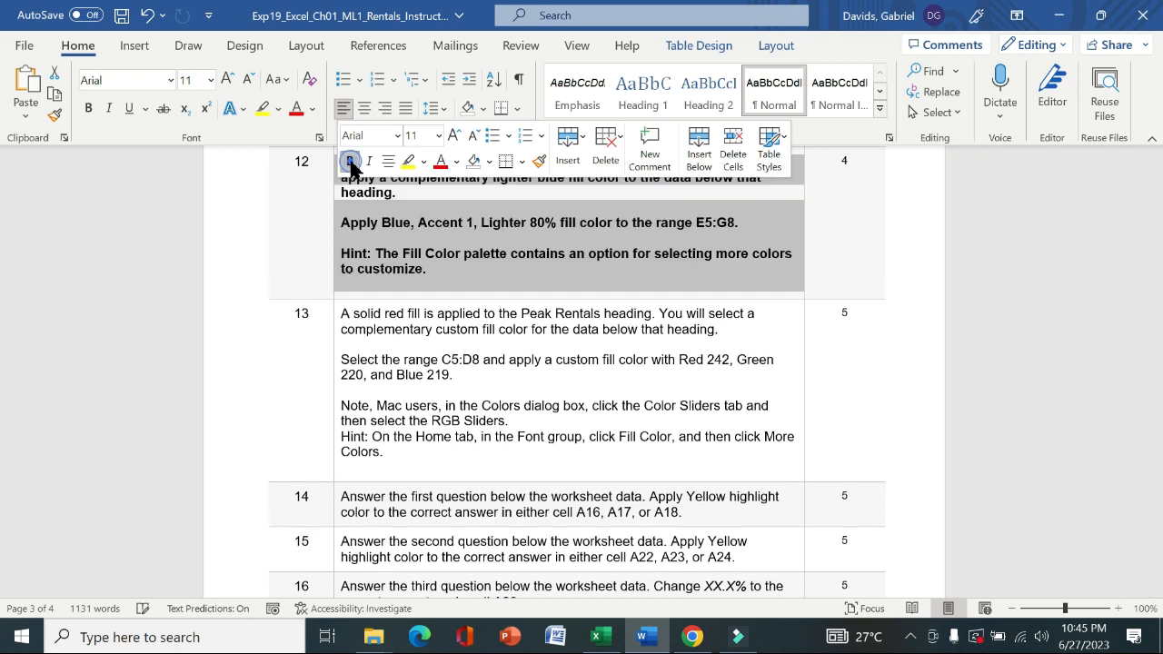
{"action": "left_click", "coordinate": [408, 161]}
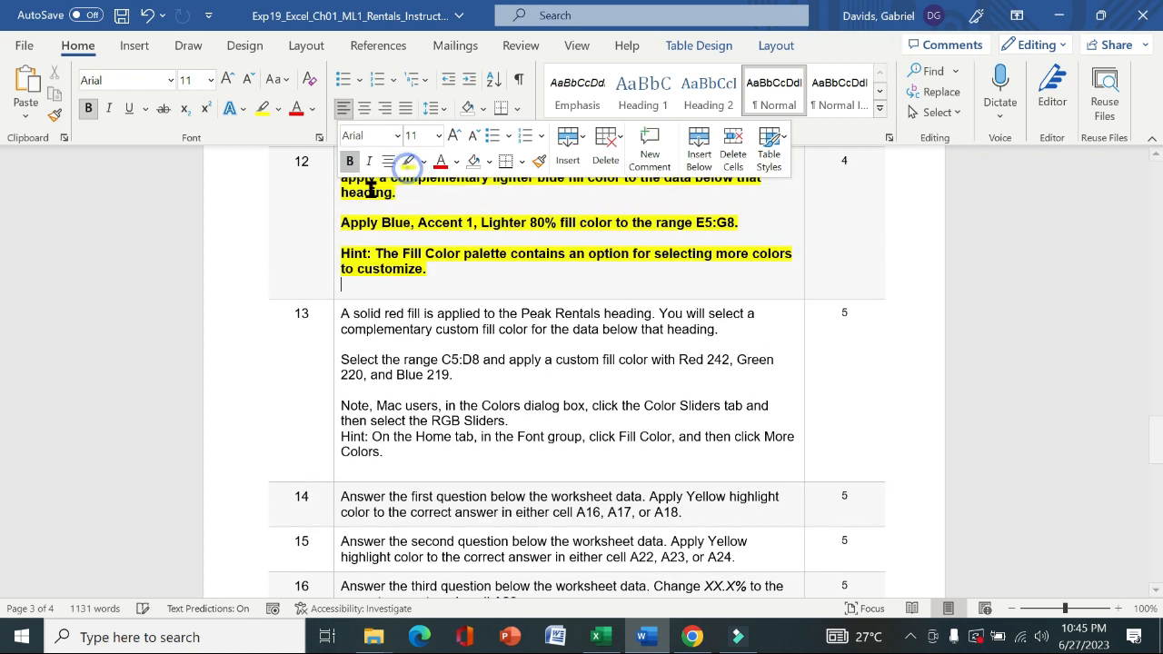
{"action": "left_click", "coordinate": [328, 207]}
{"action": "left_click_drag", "start_coordinate": [346, 168], "coordinate": [406, 199]}
{"action": "left_click_drag", "start_coordinate": [341, 223], "coordinate": [749, 224]}
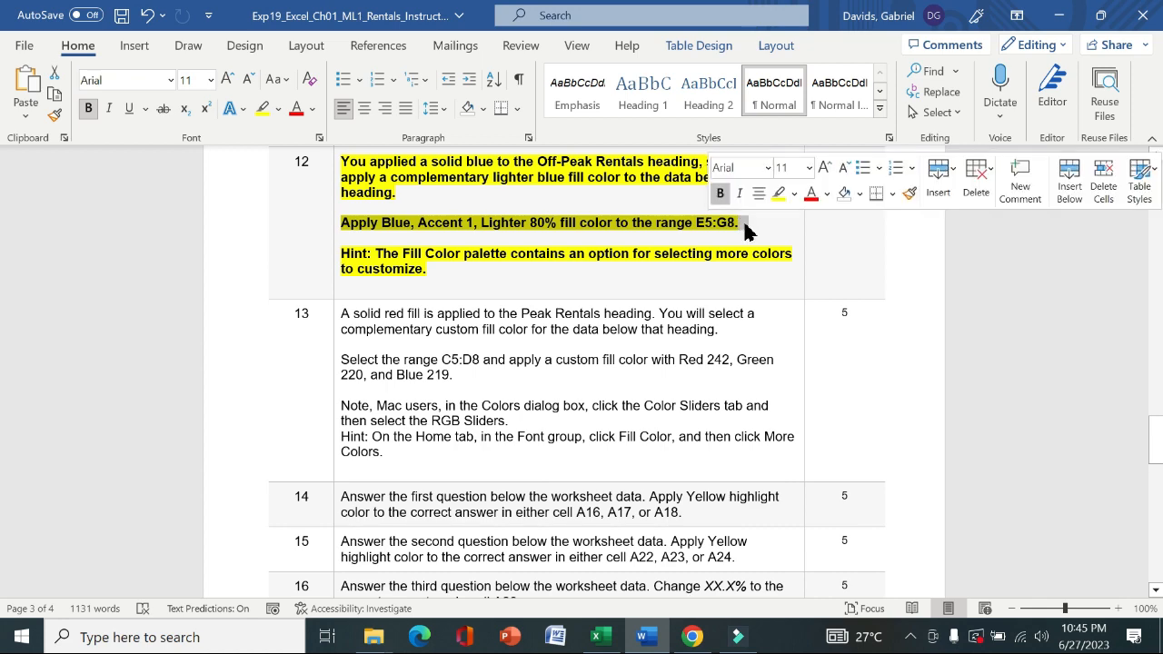
Switch to Excel and apply the Blue, Accent 1, Lighter 80% fill to E5:G8, rechecking the step 12 instructions in Word
{"action": "left_click", "coordinate": [596, 637]}
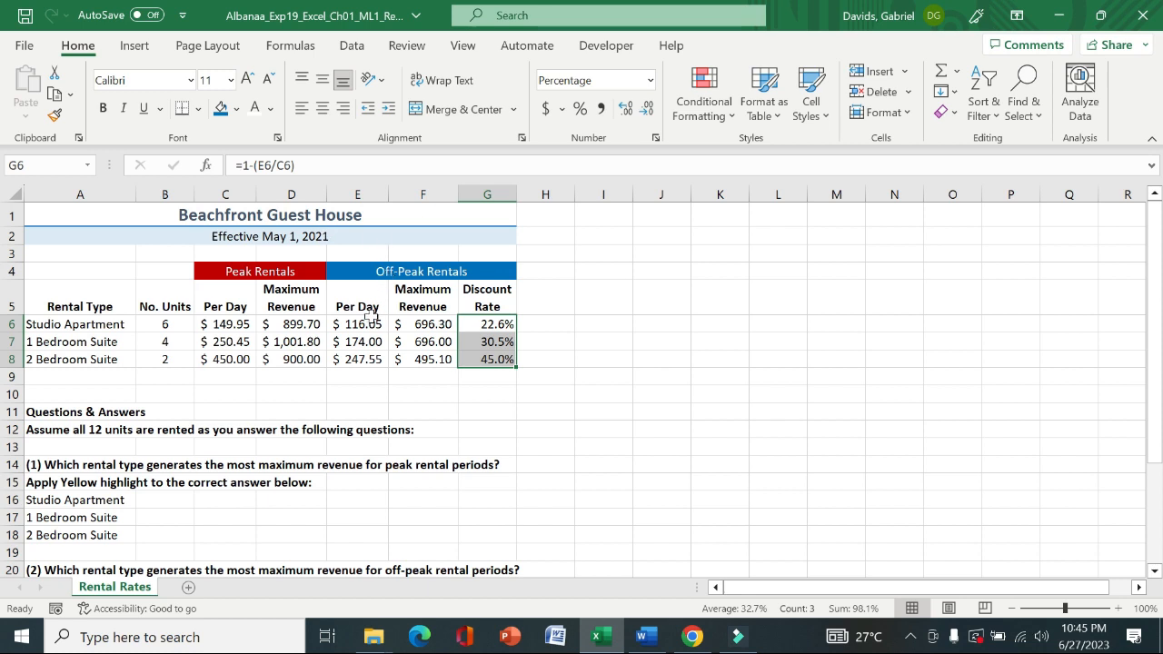
{"action": "left_click_drag", "start_coordinate": [372, 311], "coordinate": [490, 350]}
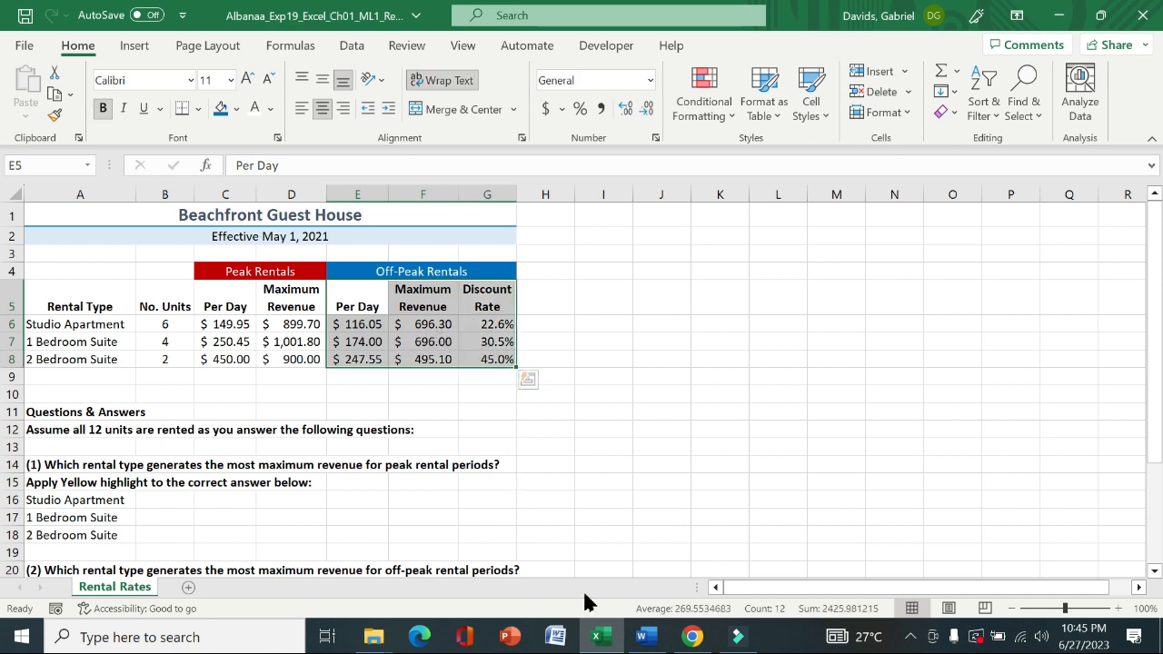
{"action": "left_click", "coordinate": [642, 640]}
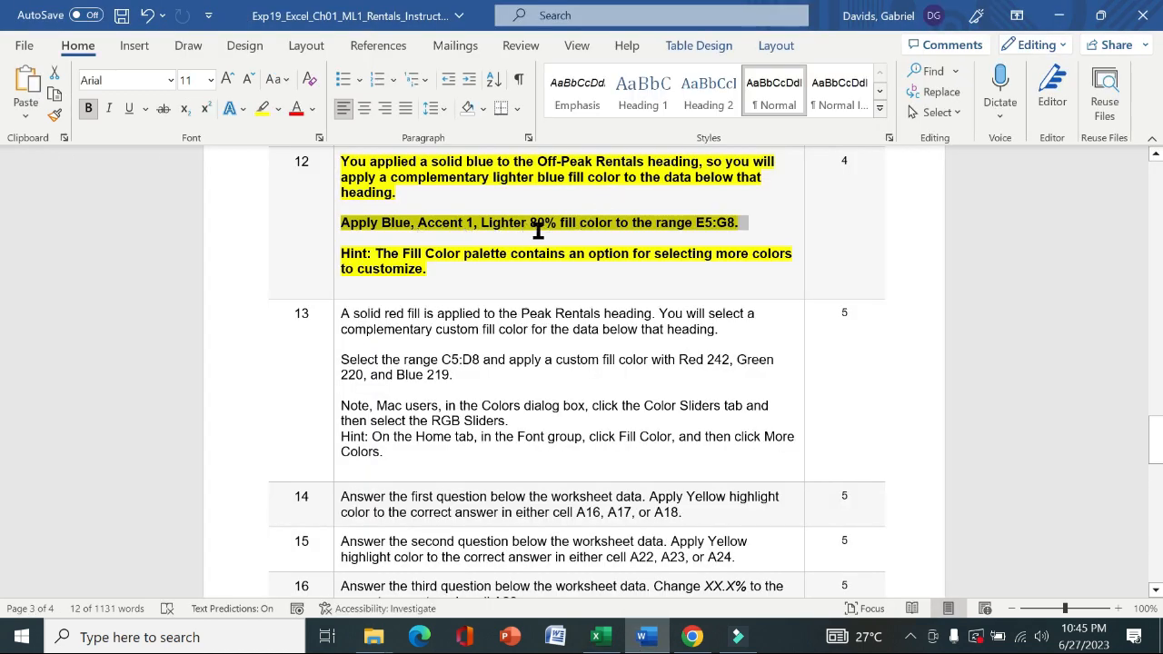
{"action": "left_click", "coordinate": [599, 638]}
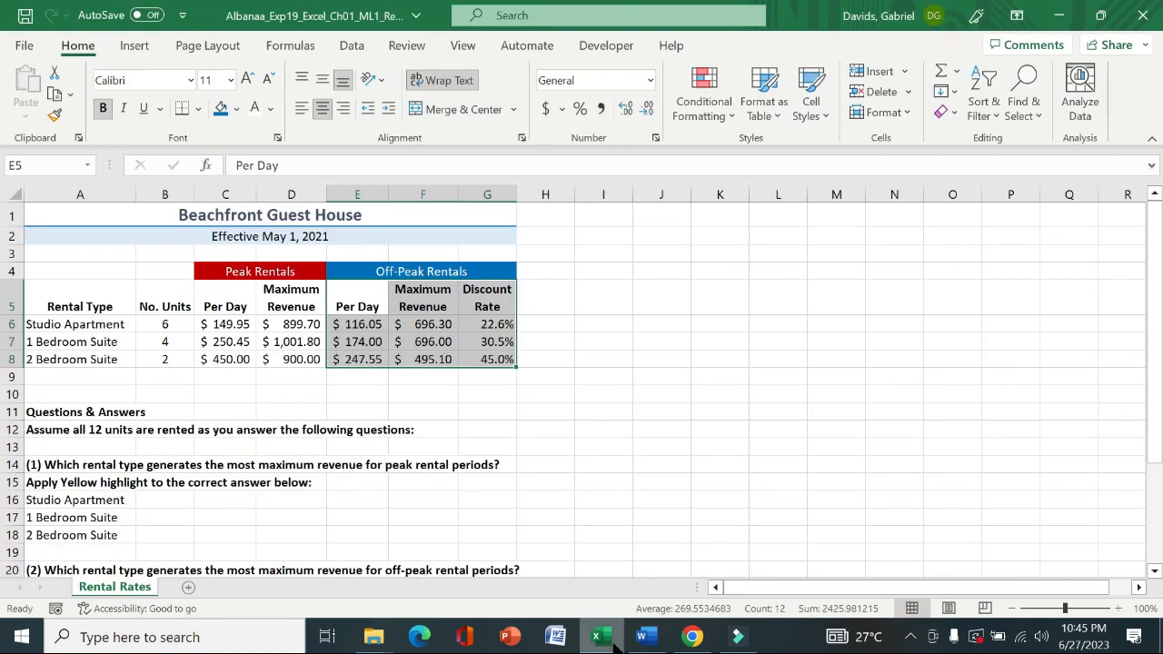
{"action": "left_click", "coordinate": [238, 109]}
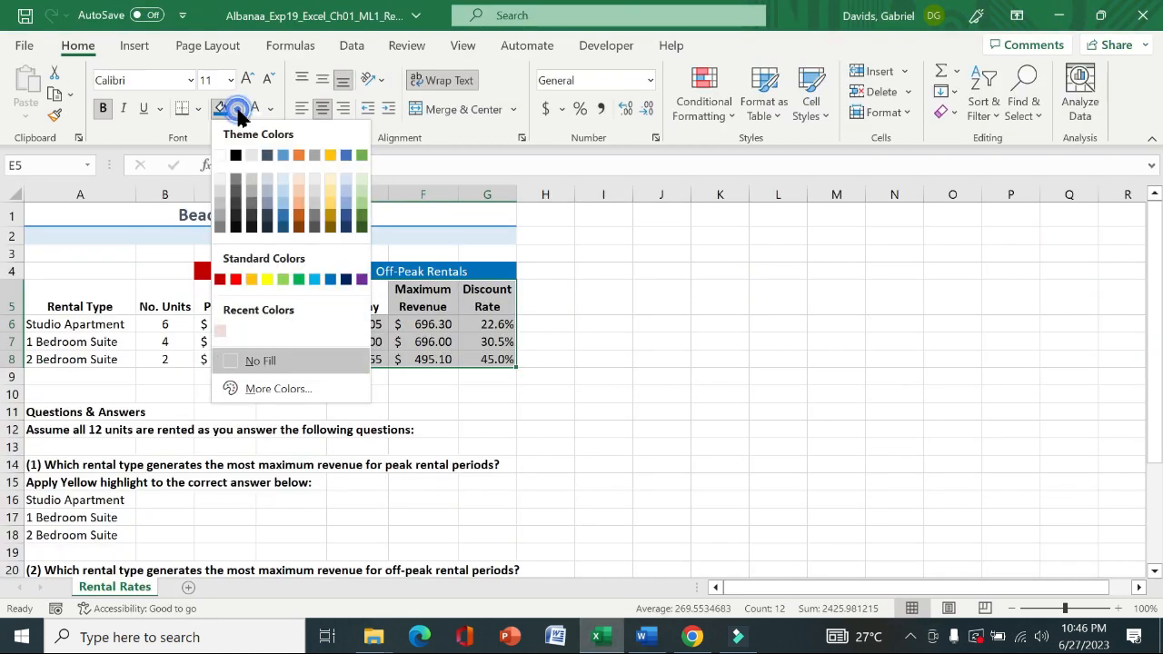
{"action": "left_click", "coordinate": [279, 175]}
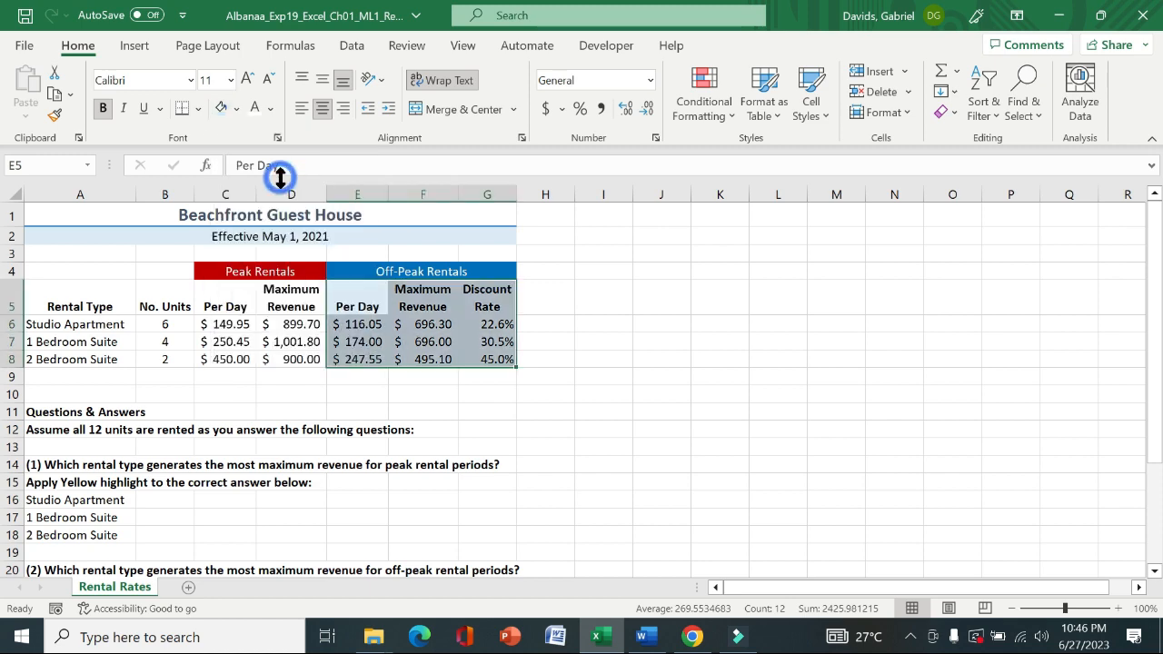
Switch to the Word instructions and remove the bold and yellow highlighting from the step 12 text
{"action": "left_click", "coordinate": [644, 636]}
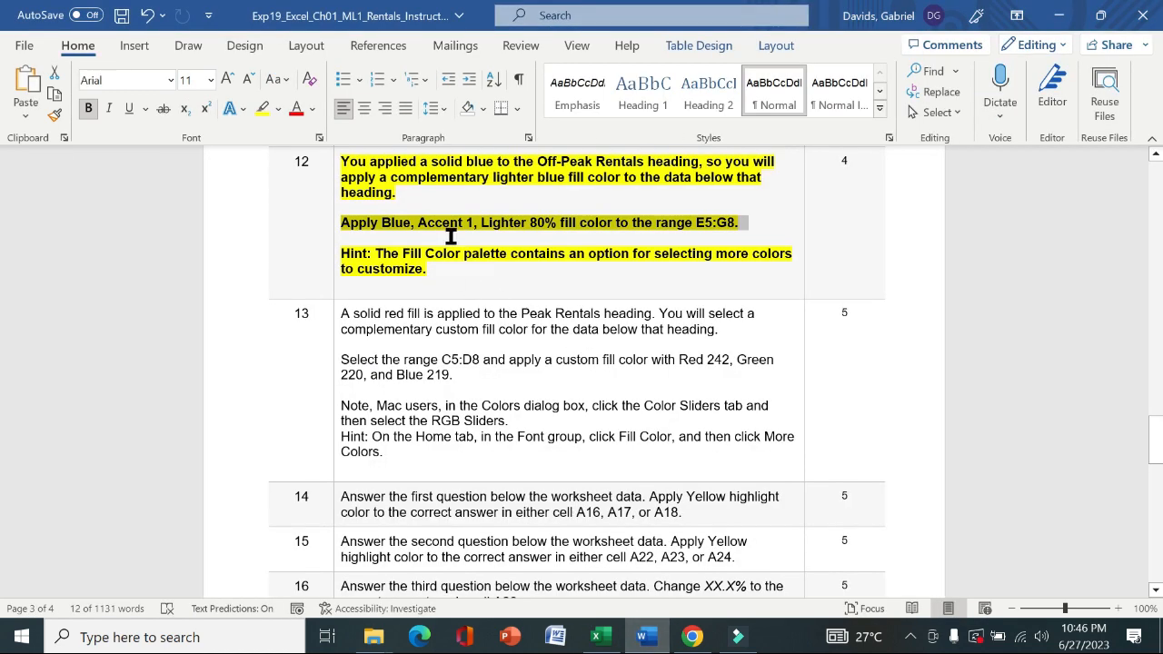
{"action": "left_click", "coordinate": [336, 209]}
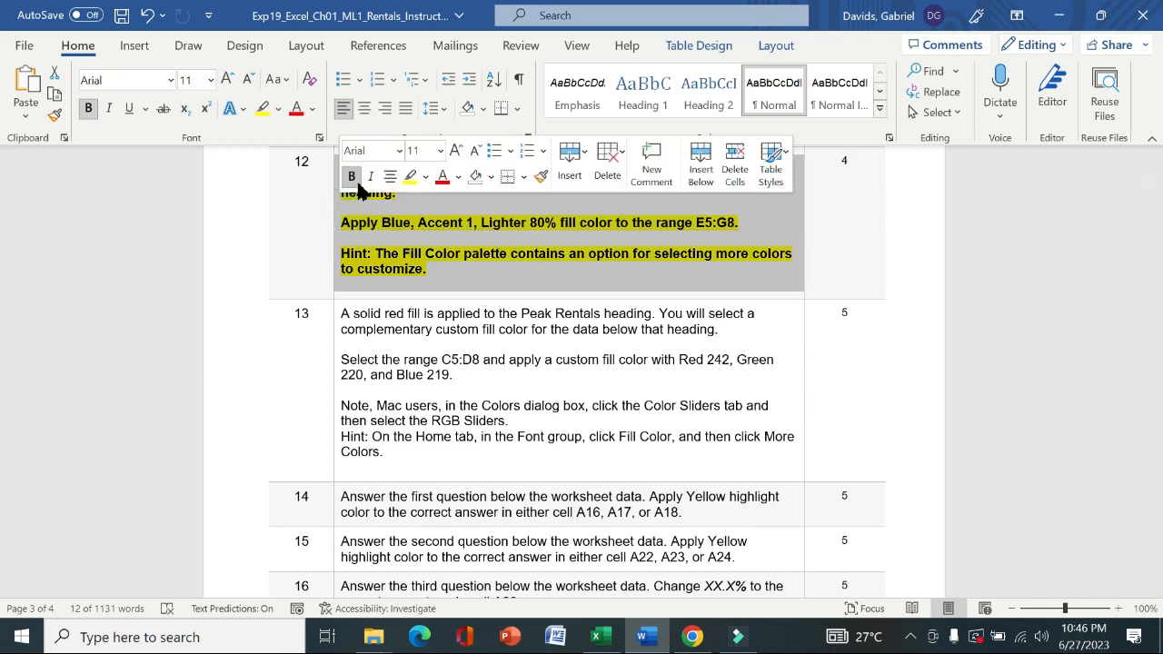
{"action": "left_click", "coordinate": [352, 176]}
{"action": "left_click", "coordinate": [410, 175]}
{"action": "left_click", "coordinate": [355, 299]}
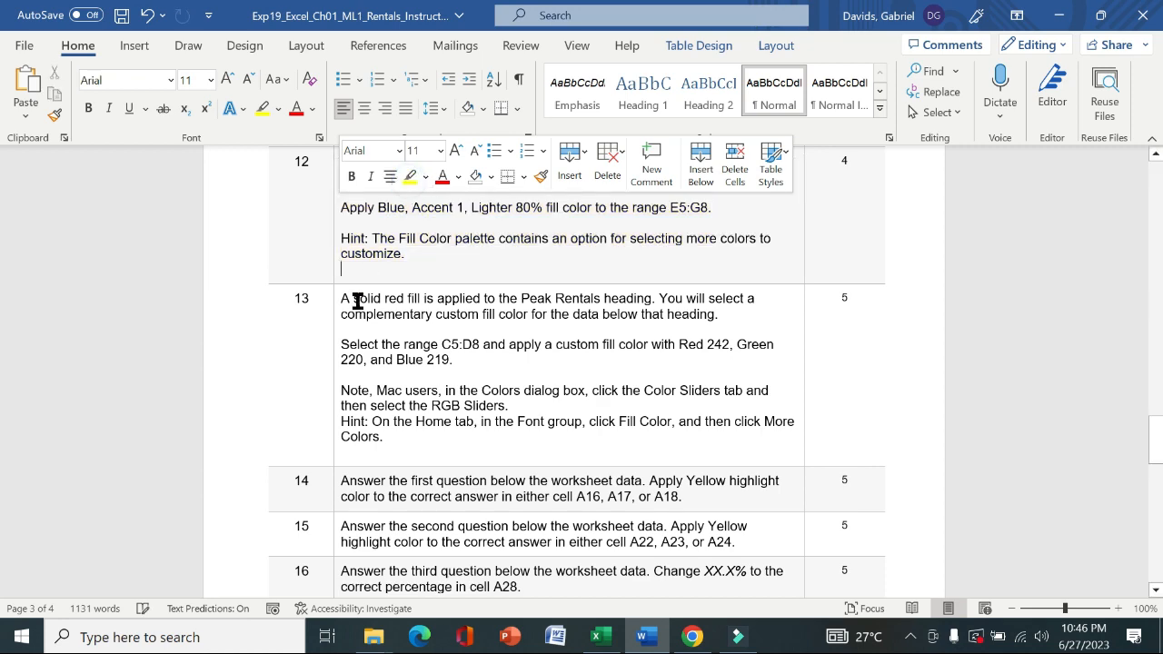
Make the step 13 instructions bold with yellow highlighting and select the sentence about the custom fill for C5:D8
{"action": "left_click", "coordinate": [335, 341]}
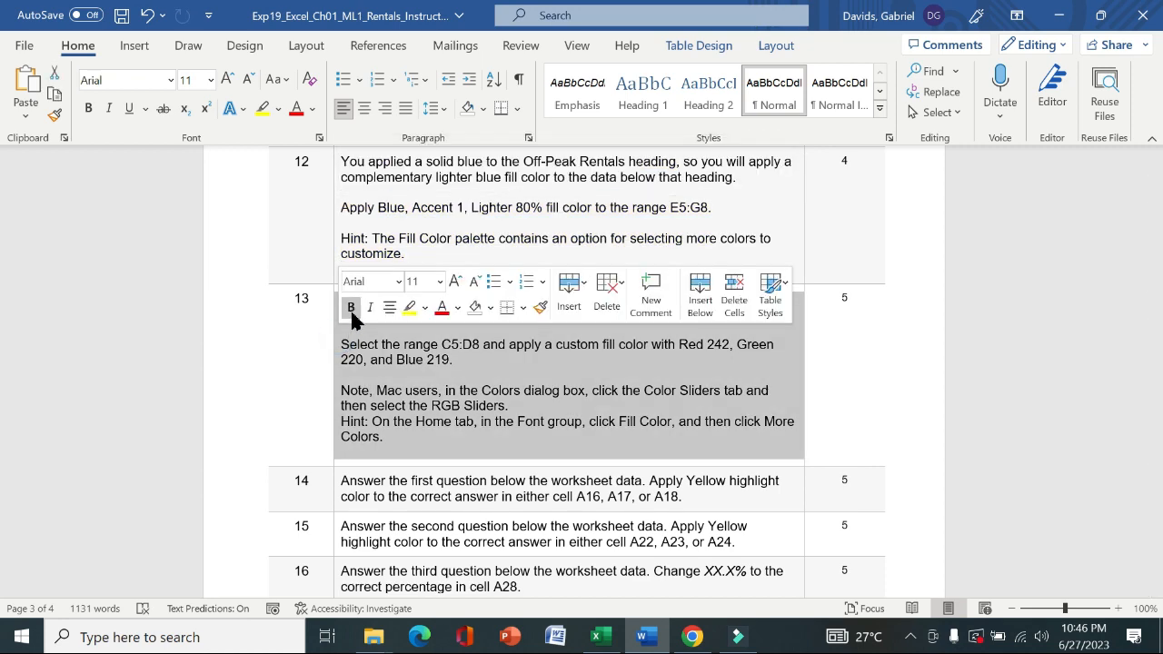
{"action": "left_click", "coordinate": [351, 307]}
{"action": "left_click", "coordinate": [409, 307]}
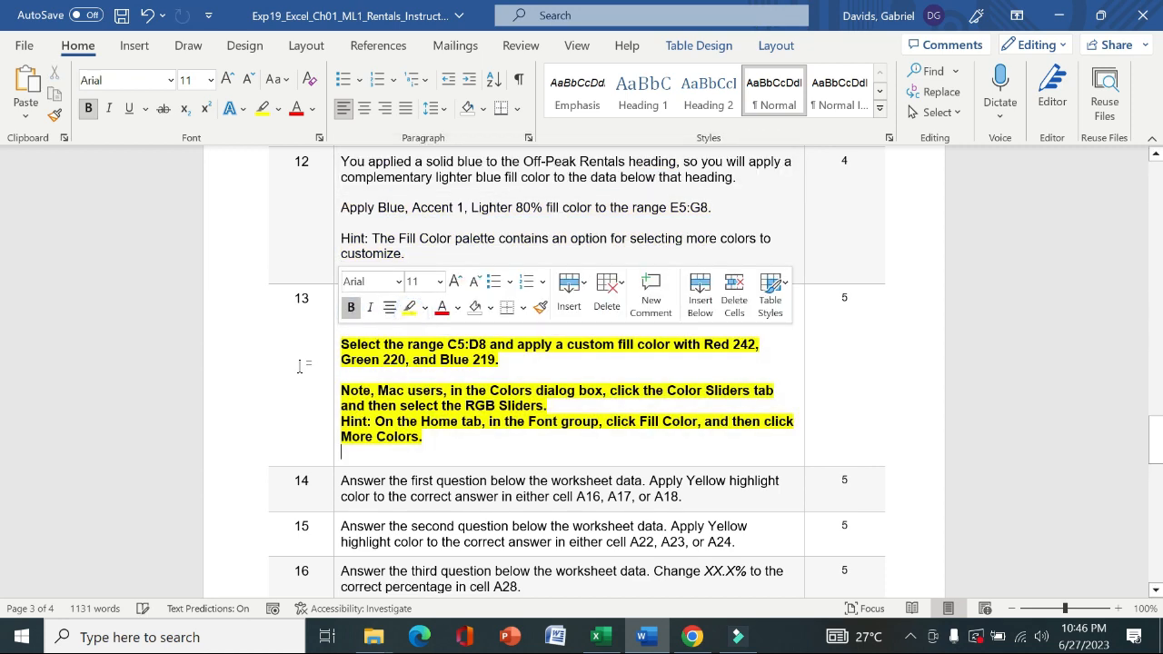
{"action": "left_click", "coordinate": [289, 368]}
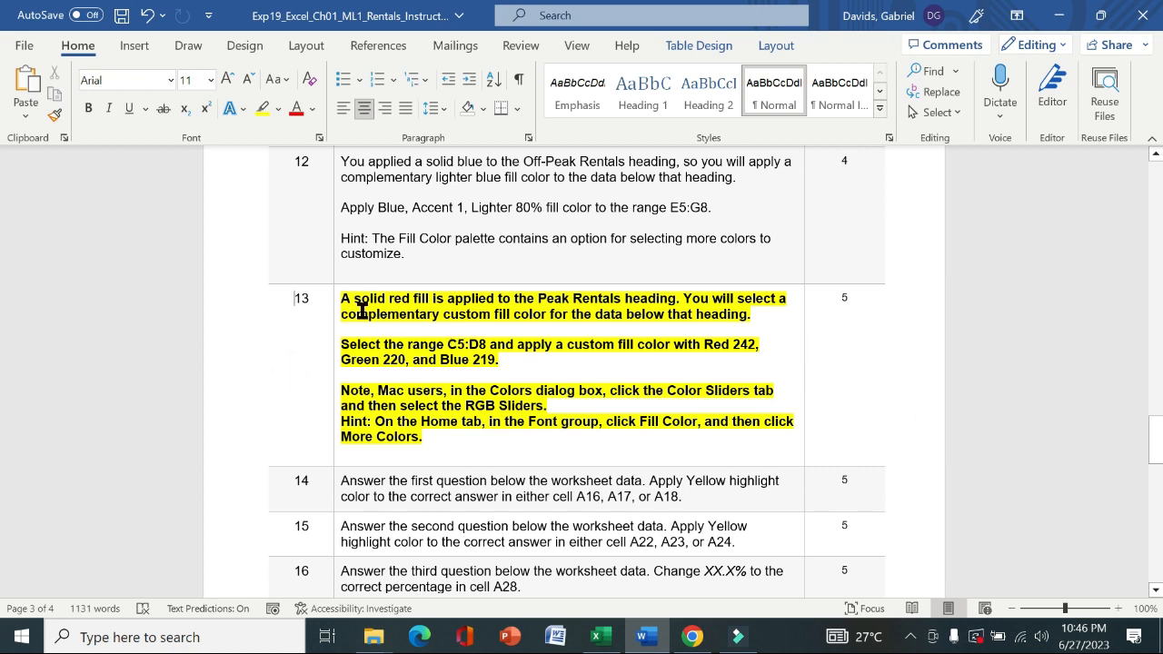
{"action": "left_click_drag", "start_coordinate": [340, 299], "coordinate": [766, 300]}
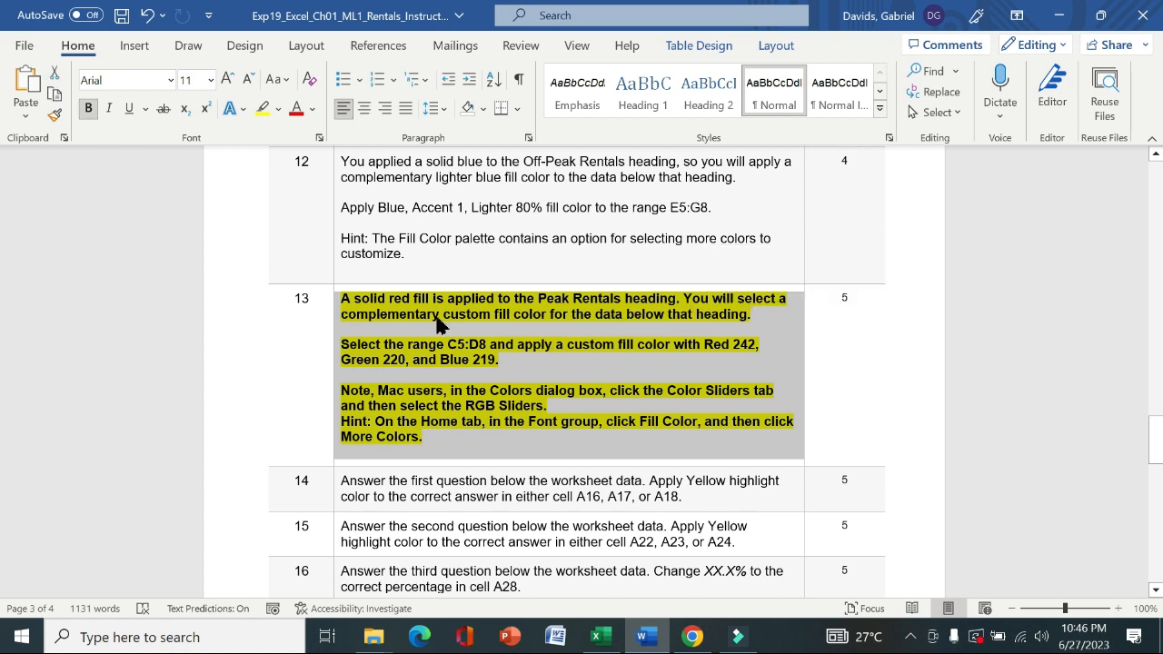
{"action": "left_click", "coordinate": [346, 342]}
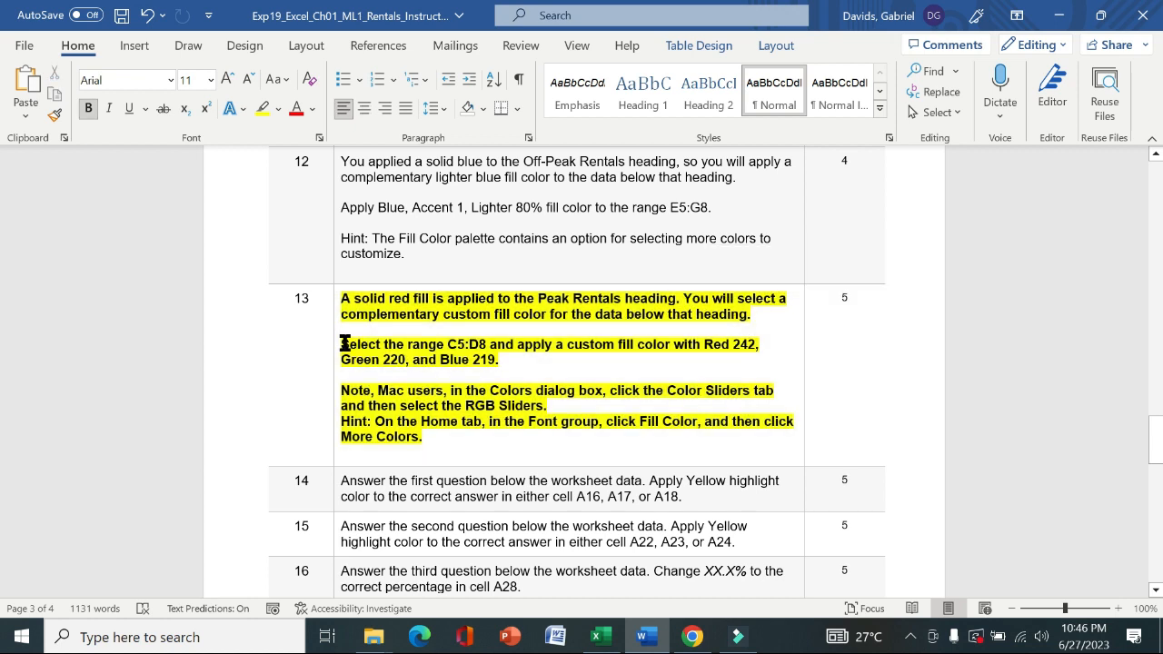
{"action": "left_click_drag", "start_coordinate": [345, 343], "coordinate": [509, 360]}
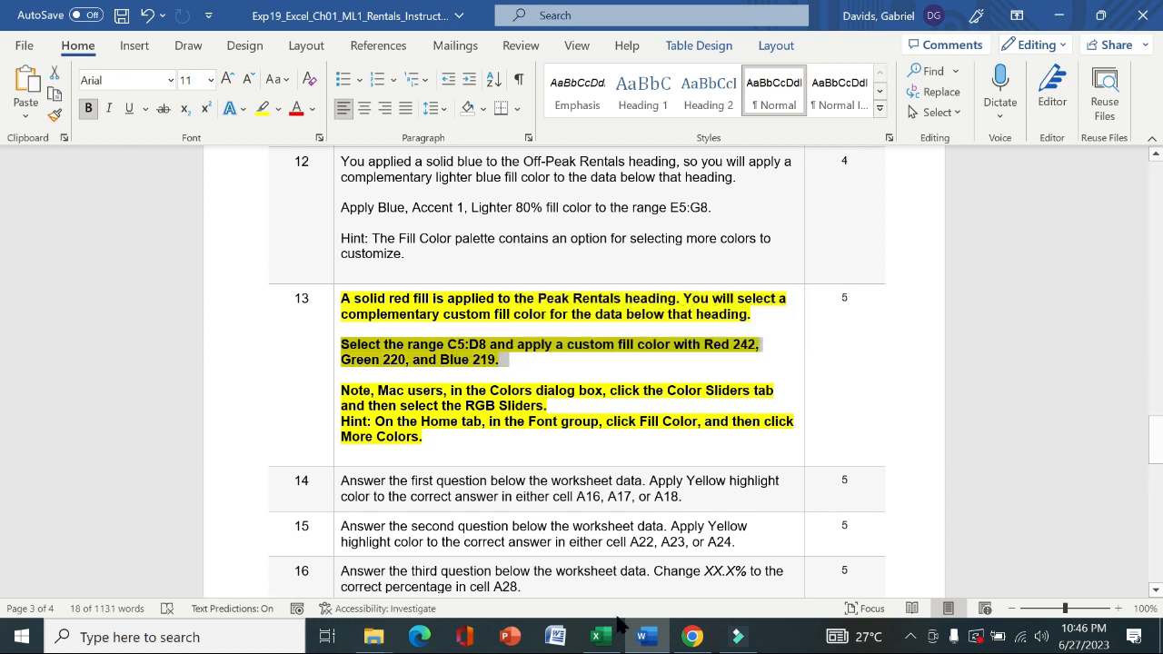
Switch to Excel and select the range C5:D8, rechecking the step 13 color values in Word
{"action": "left_click", "coordinate": [599, 637]}
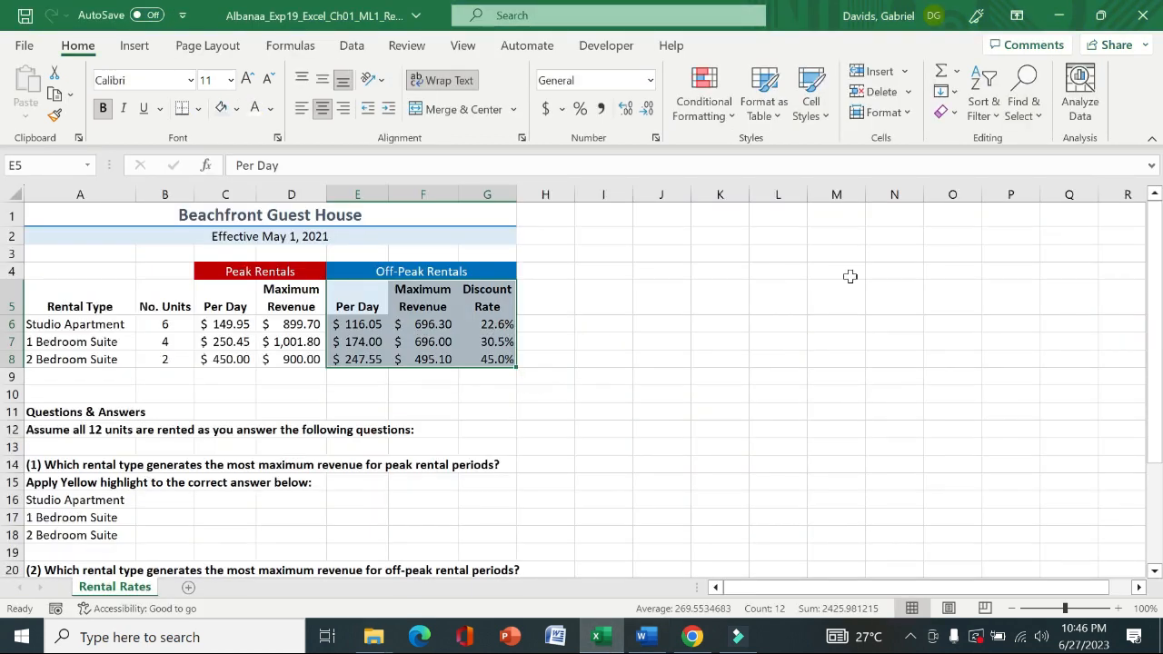
{"action": "left_click_drag", "start_coordinate": [1157, 338], "coordinate": [1158, 341]}
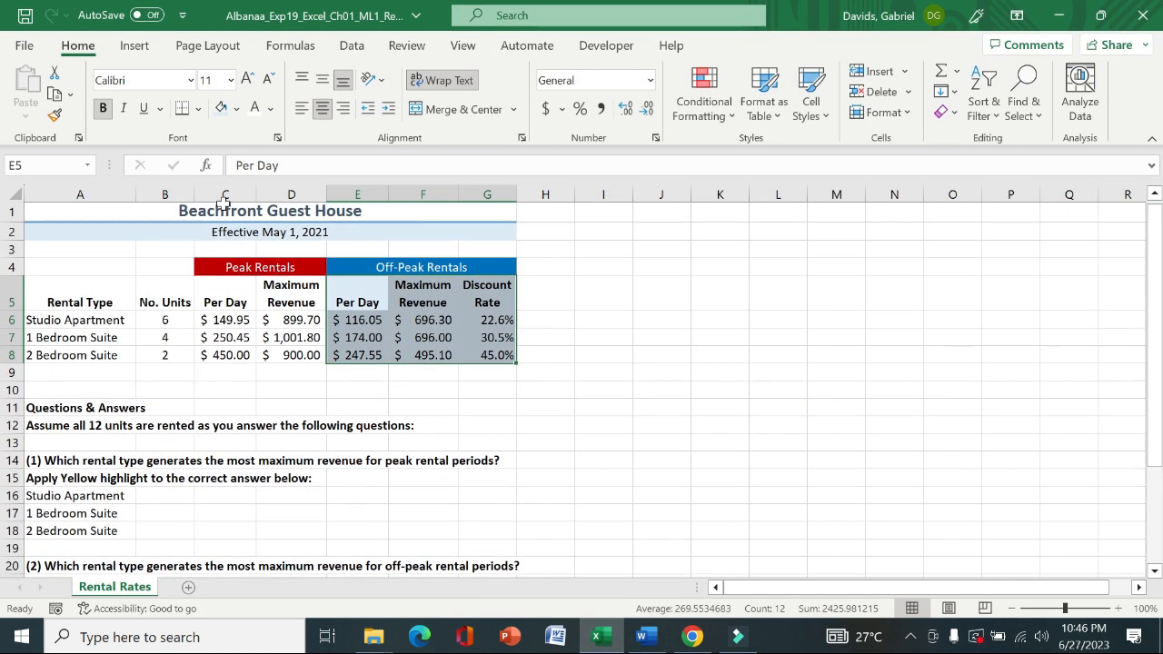
{"action": "left_click_drag", "start_coordinate": [227, 303], "coordinate": [273, 353]}
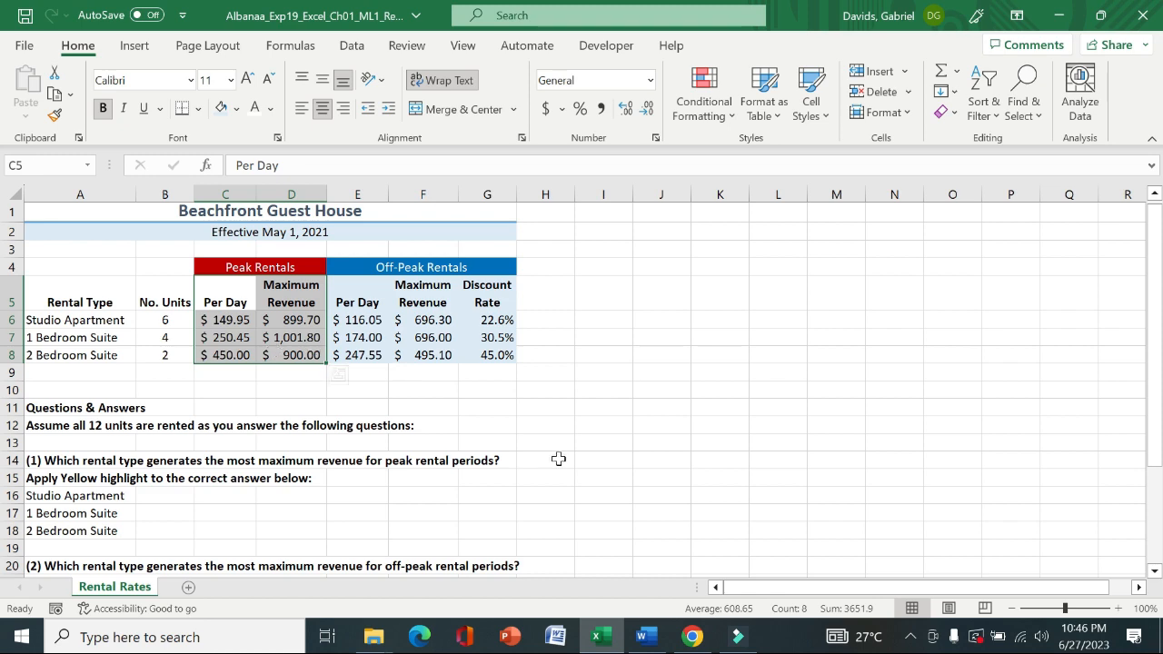
{"action": "left_click", "coordinate": [645, 636]}
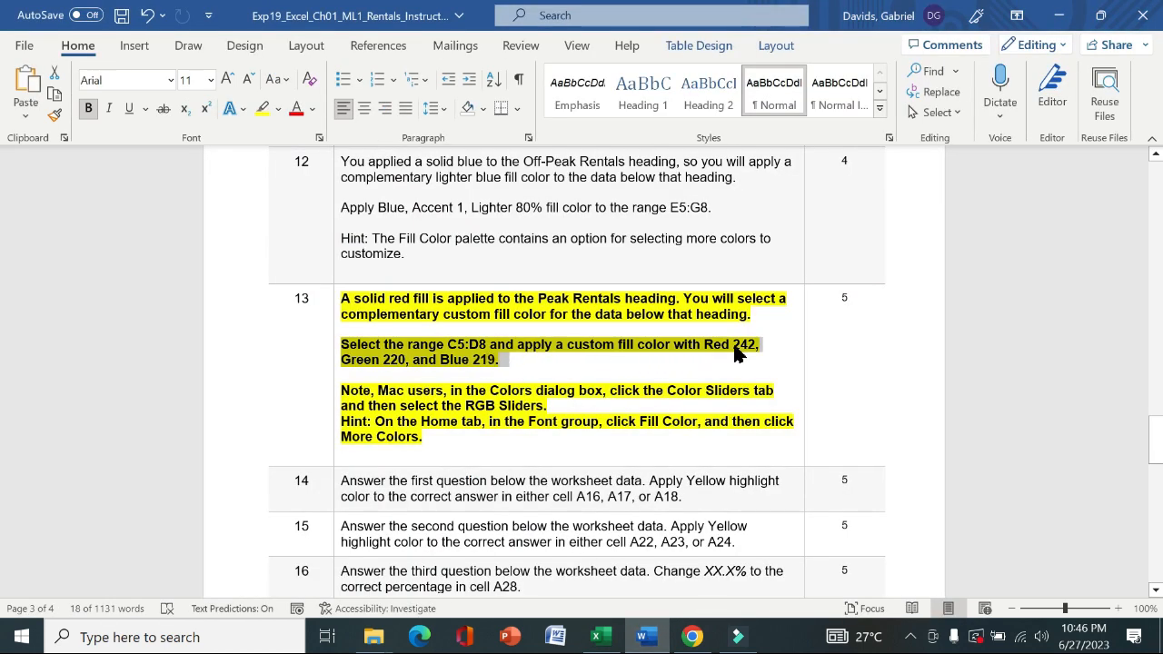
{"action": "left_click", "coordinate": [596, 637]}
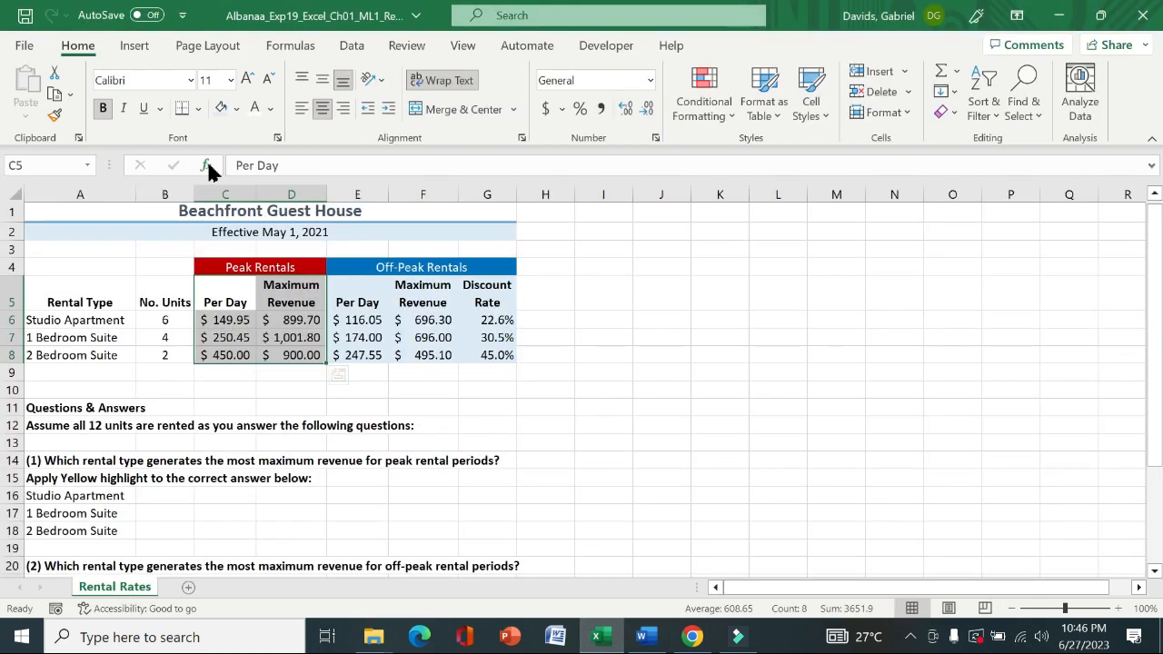
{"action": "left_click", "coordinate": [238, 109]}
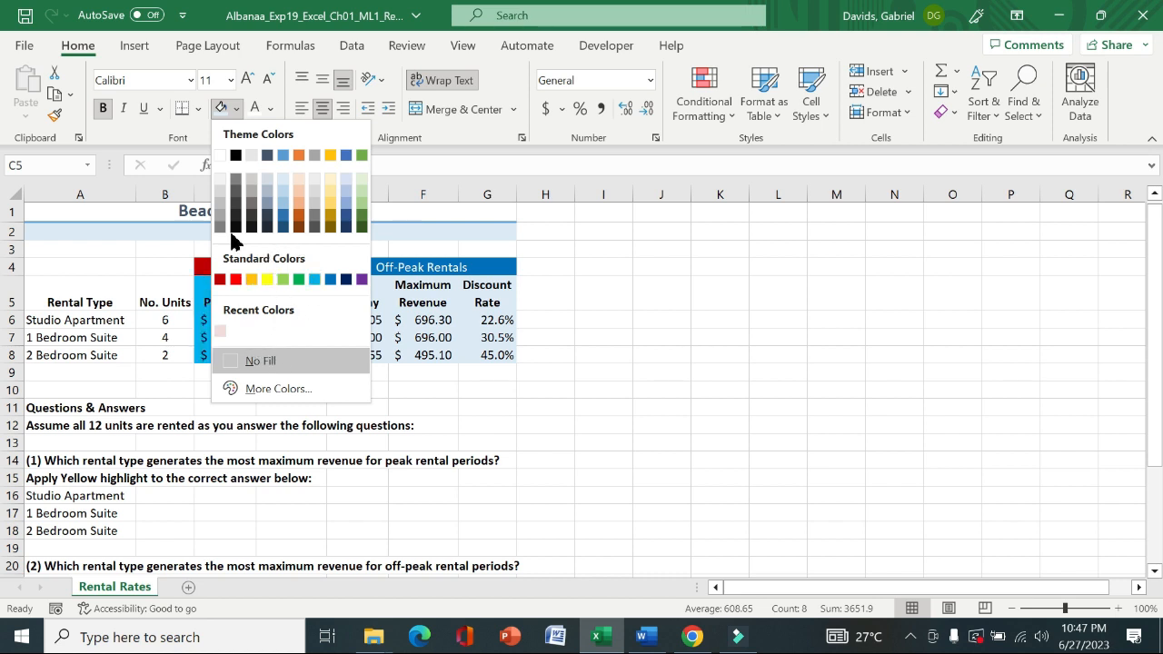
{"action": "left_click", "coordinate": [201, 143]}
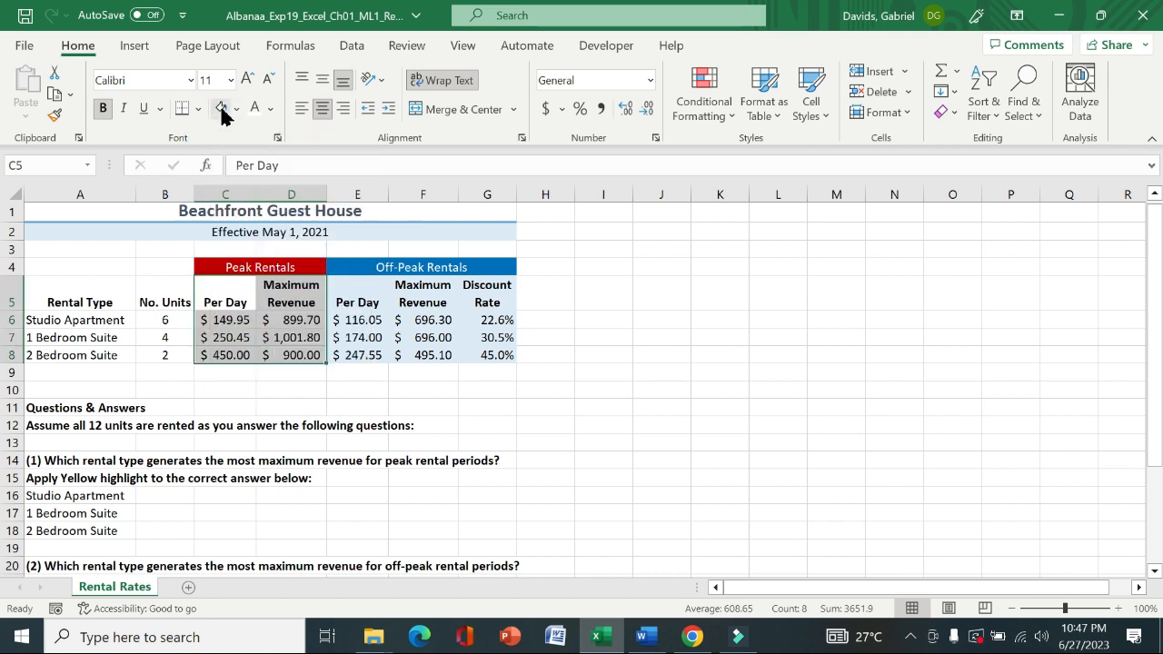
{"action": "key", "text": "alt"}
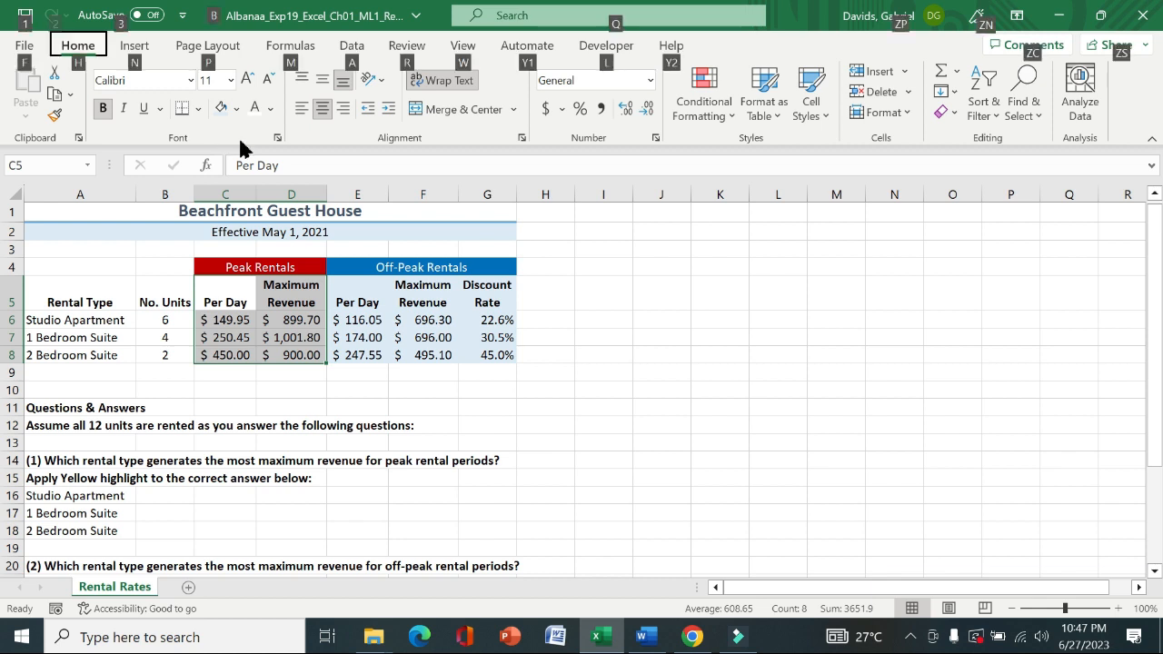
{"action": "key", "text": "alt"}
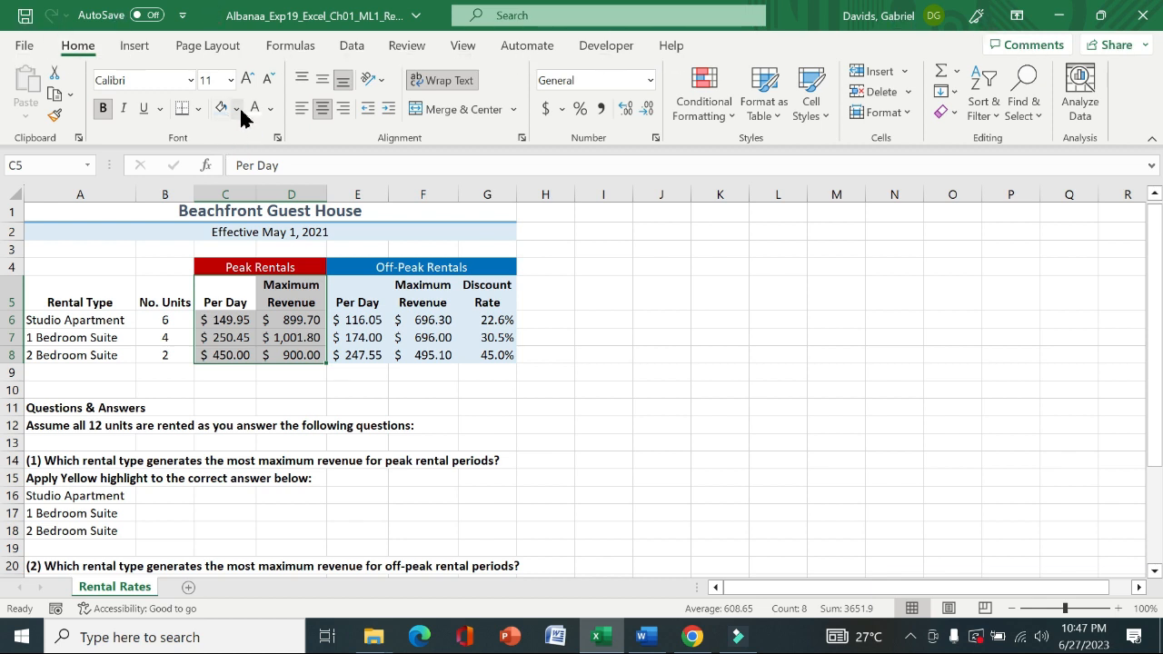
Apply a custom RGB fill color to C5:D8 with Red set to 242
{"action": "left_click", "coordinate": [238, 109]}
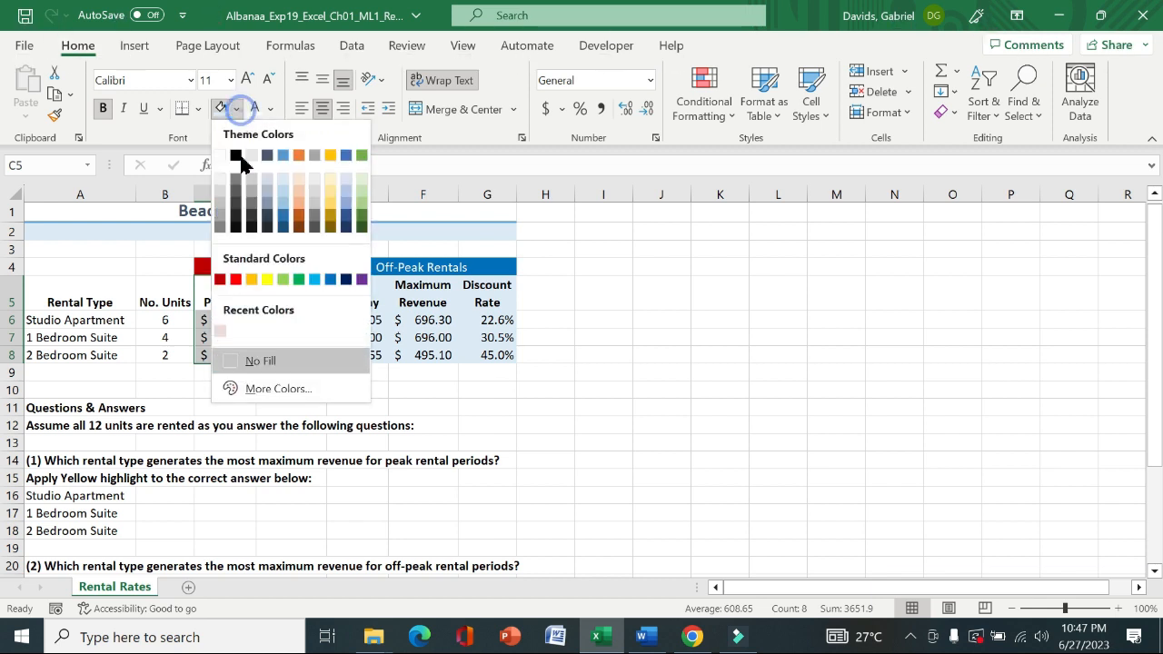
{"action": "left_click", "coordinate": [272, 390]}
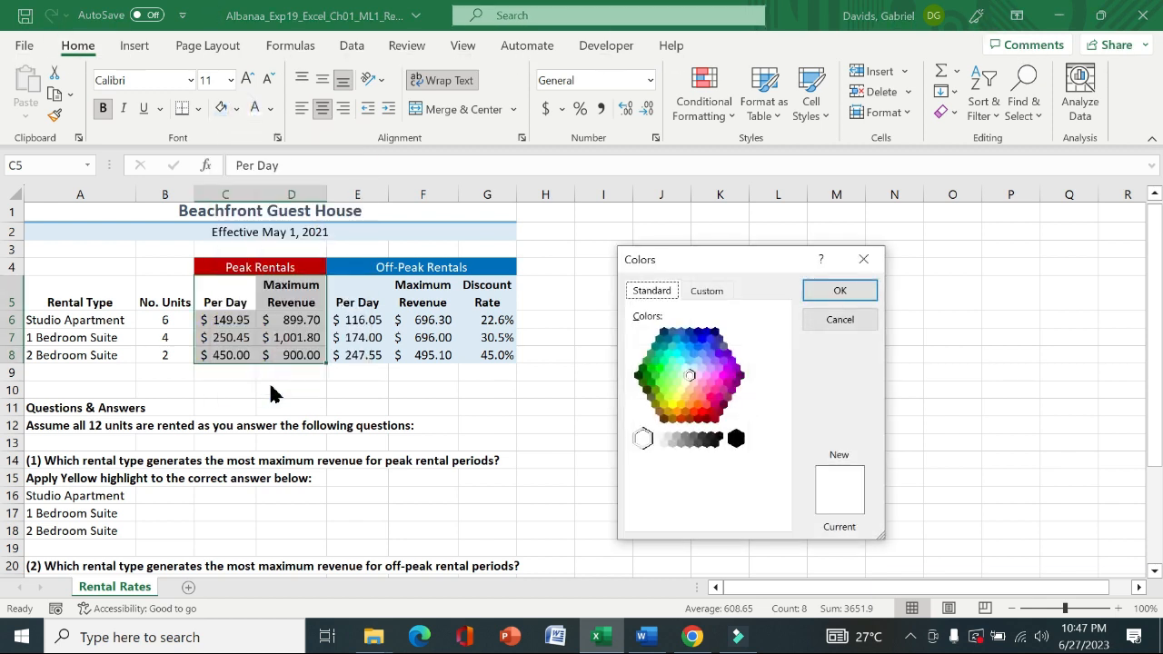
{"action": "left_click", "coordinate": [714, 292]}
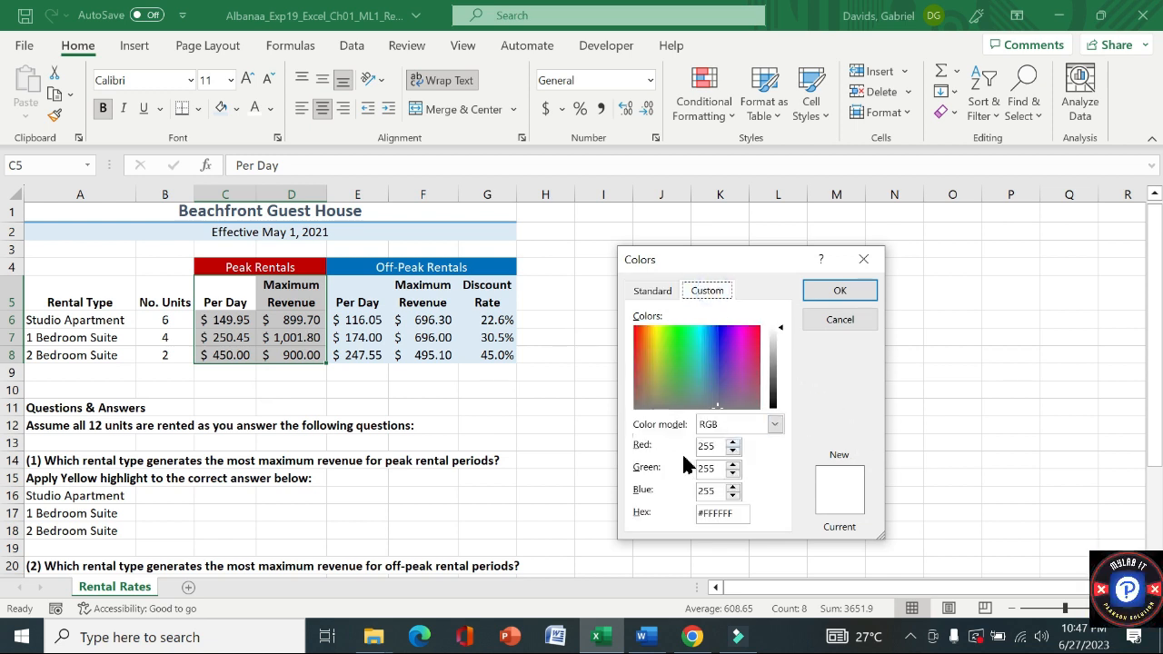
{"action": "double_click", "coordinate": [716, 448]}
{"action": "type", "text": "242"}
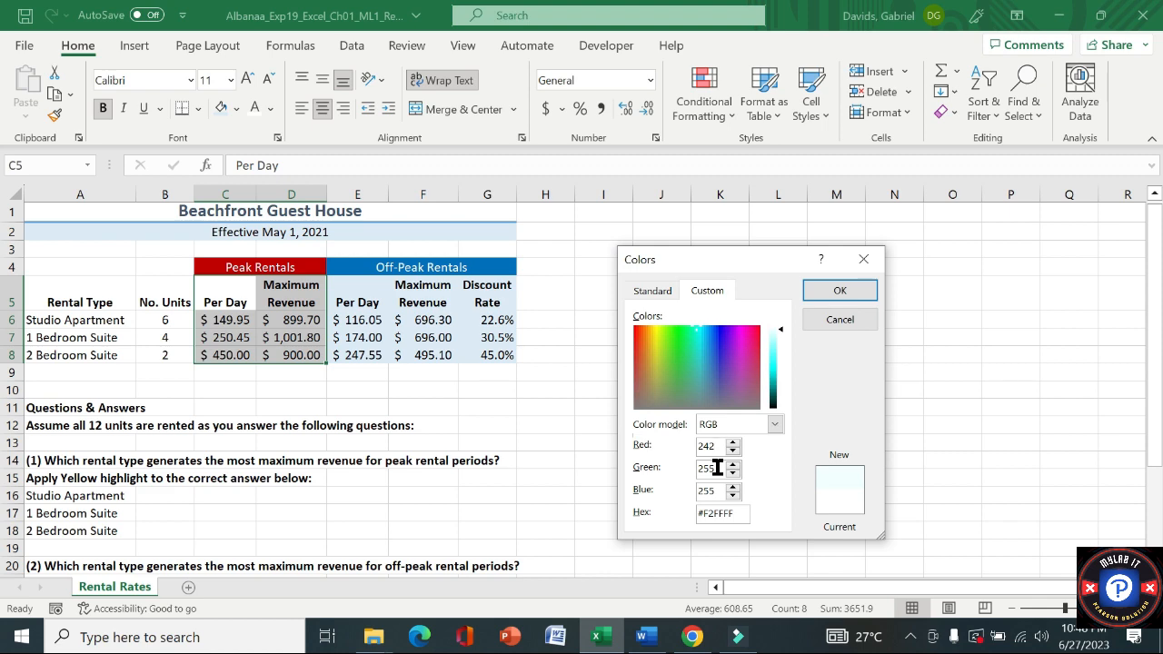
{"action": "key", "text": "Return"}
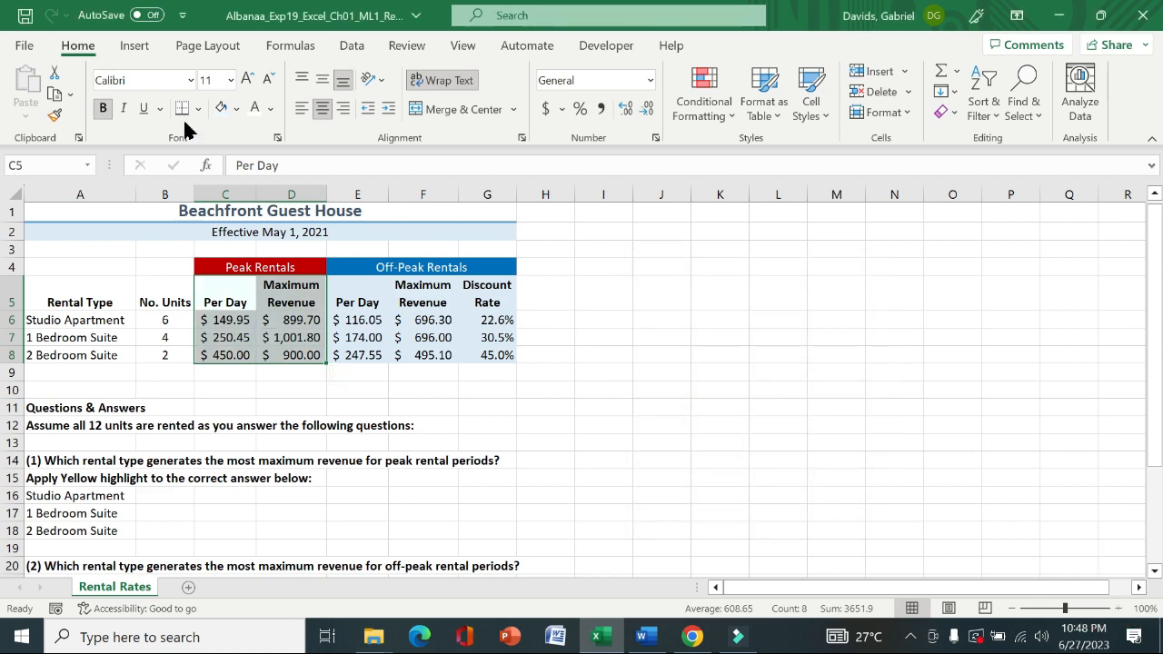
Set the custom RGB fill color of C5:D8 to Red 242, Green 220 and Blue 219, checking the values against the Word instructions
{"action": "left_click", "coordinate": [236, 108]}
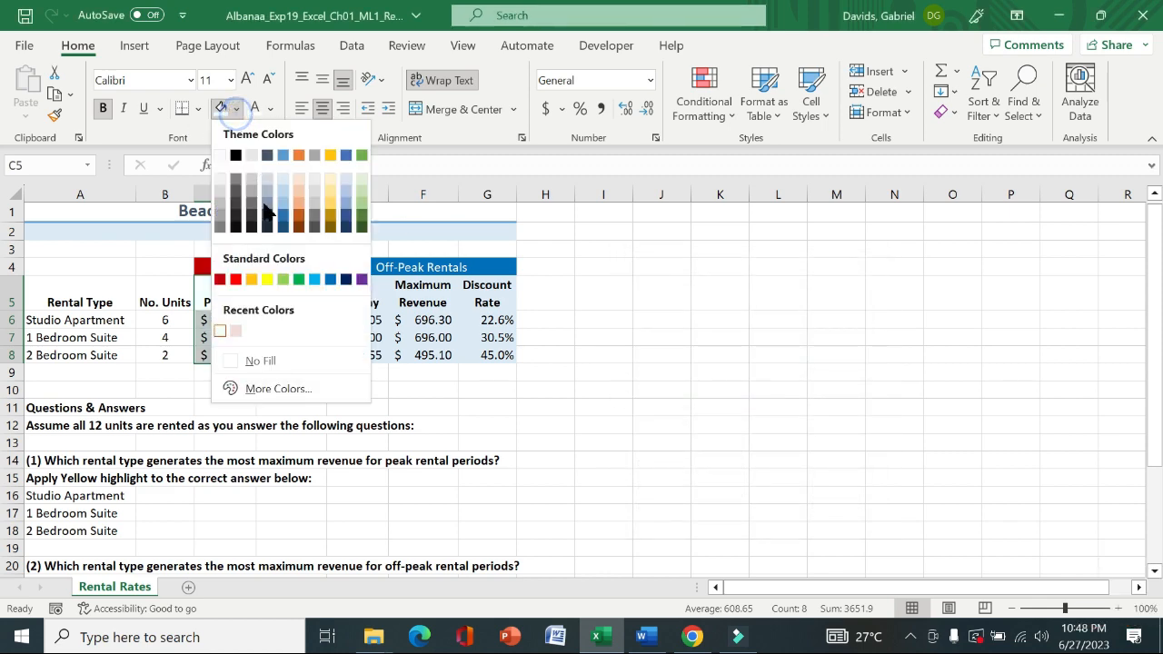
{"action": "left_click", "coordinate": [298, 393]}
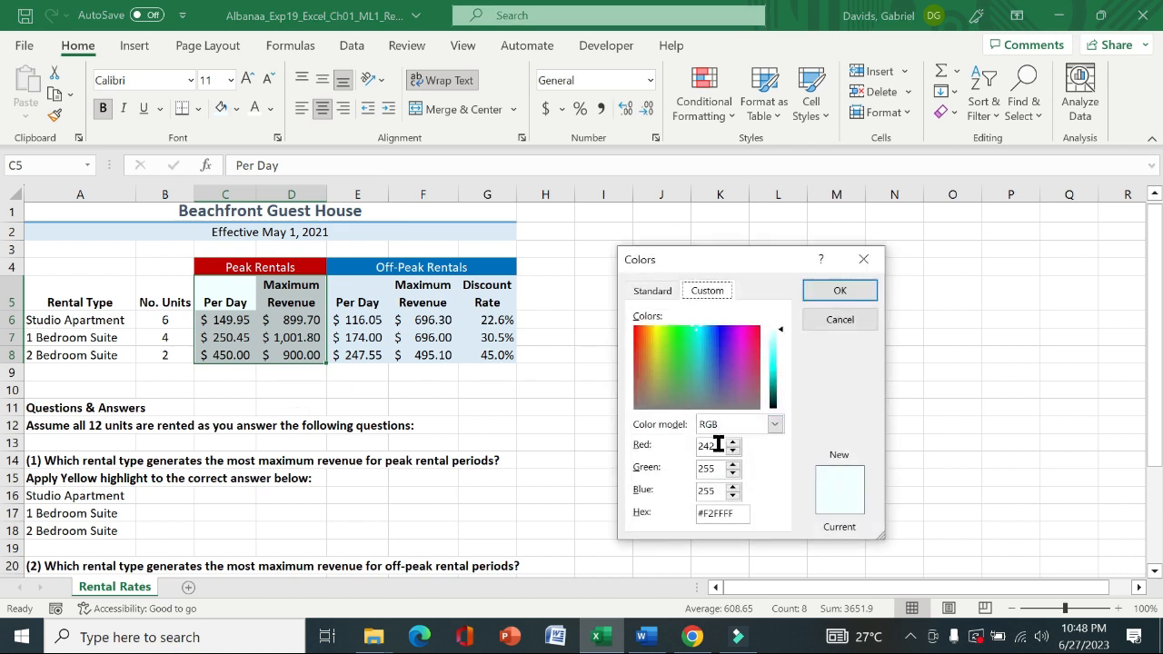
{"action": "double_click", "coordinate": [718, 468]}
{"action": "type", "text": "2"}
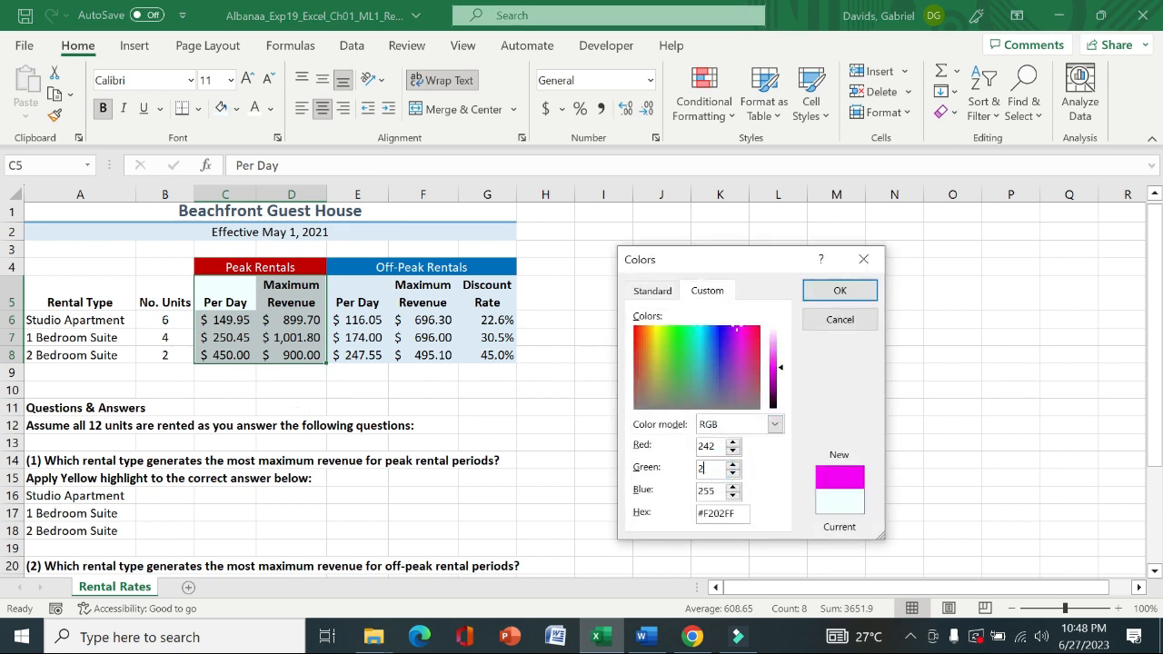
{"action": "type", "text": "20"}
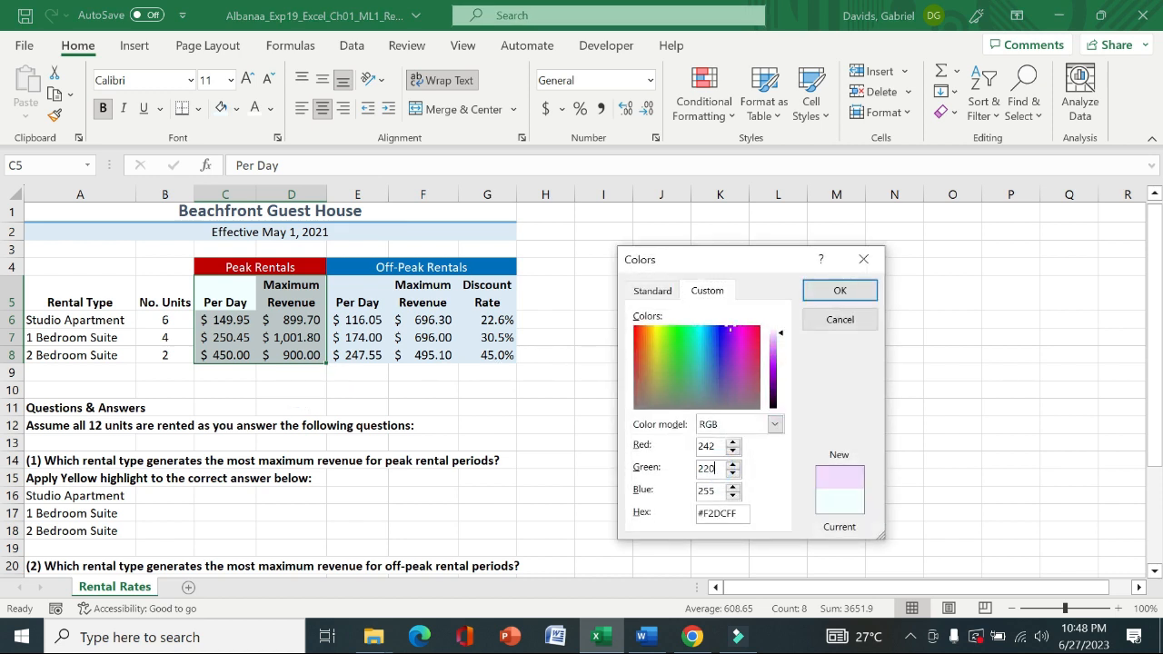
{"action": "left_click", "coordinate": [715, 491]}
{"action": "key", "text": "BackSpace"}
{"action": "type", "text": "19"}
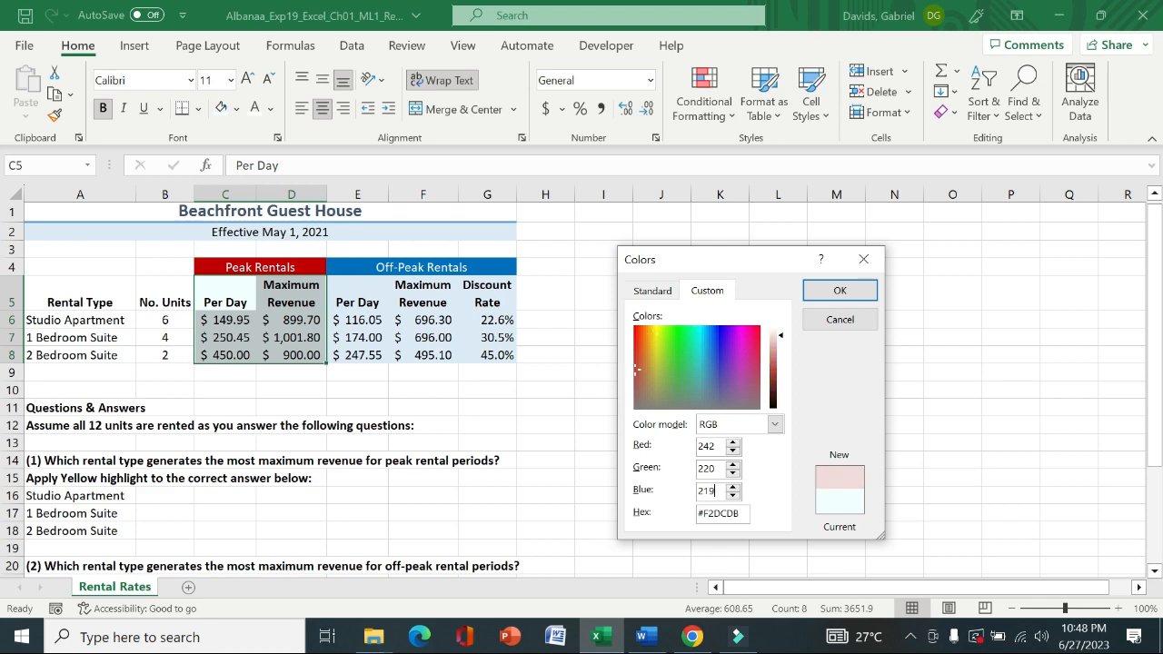
{"action": "left_click", "coordinate": [837, 292]}
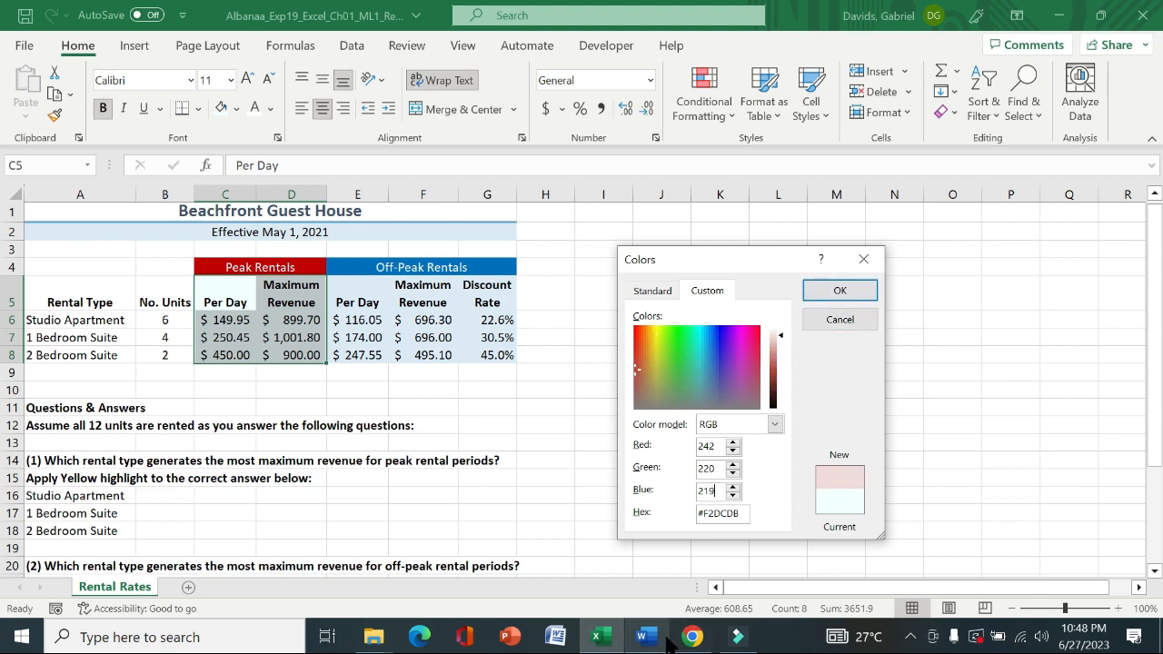
{"action": "key", "text": "alt+Tab"}
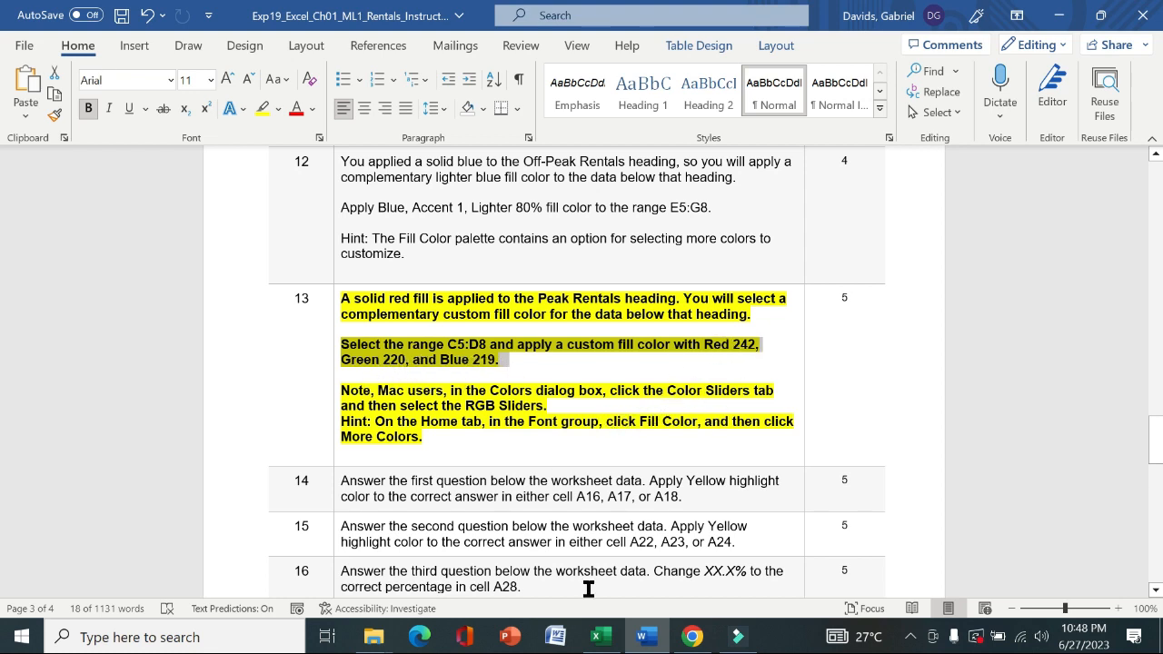
{"action": "left_click", "coordinate": [596, 636]}
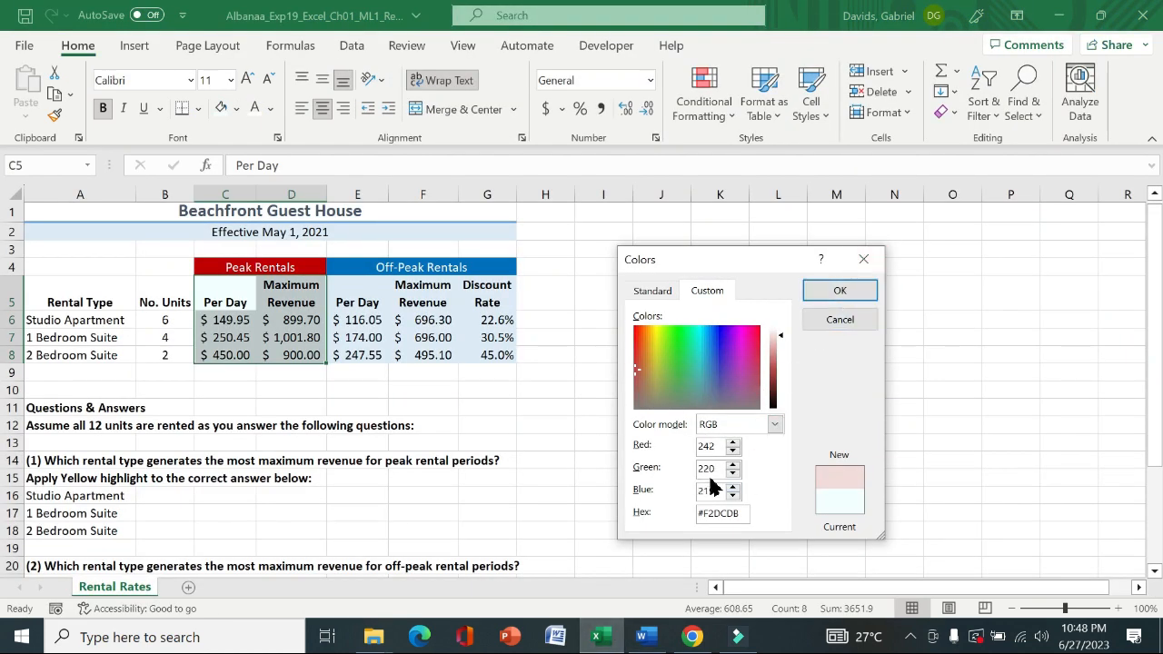
{"action": "left_click", "coordinate": [843, 294]}
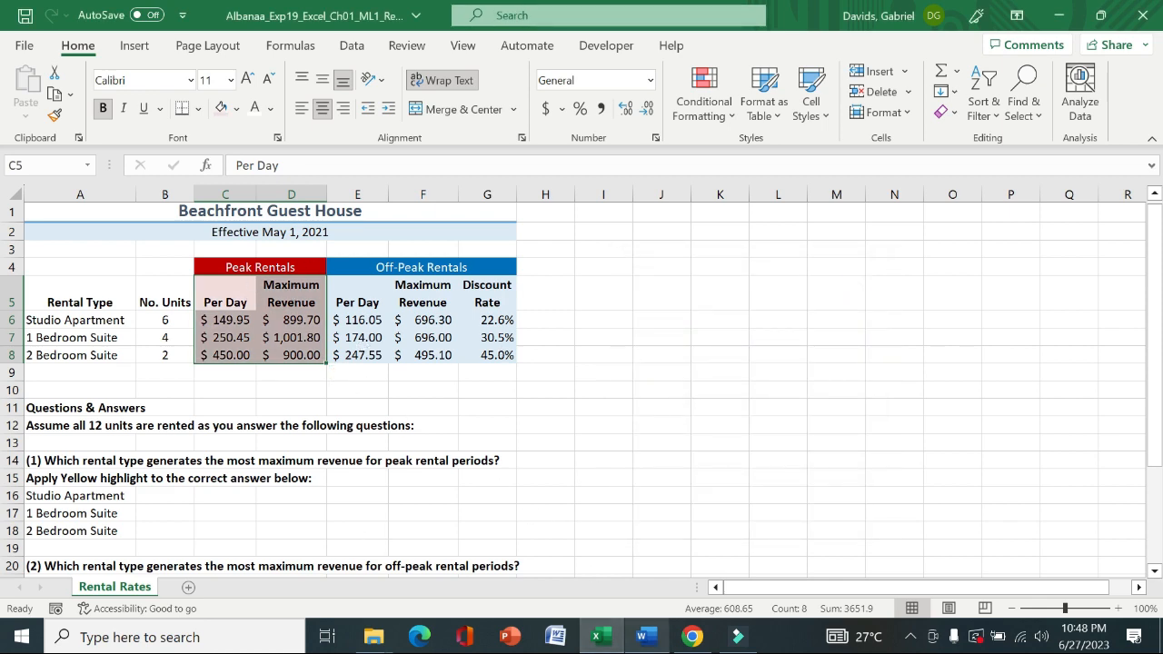
Switch to the Word instructions and remove the bold and yellow highlighting from the step 13 text
{"action": "left_click", "coordinate": [644, 635]}
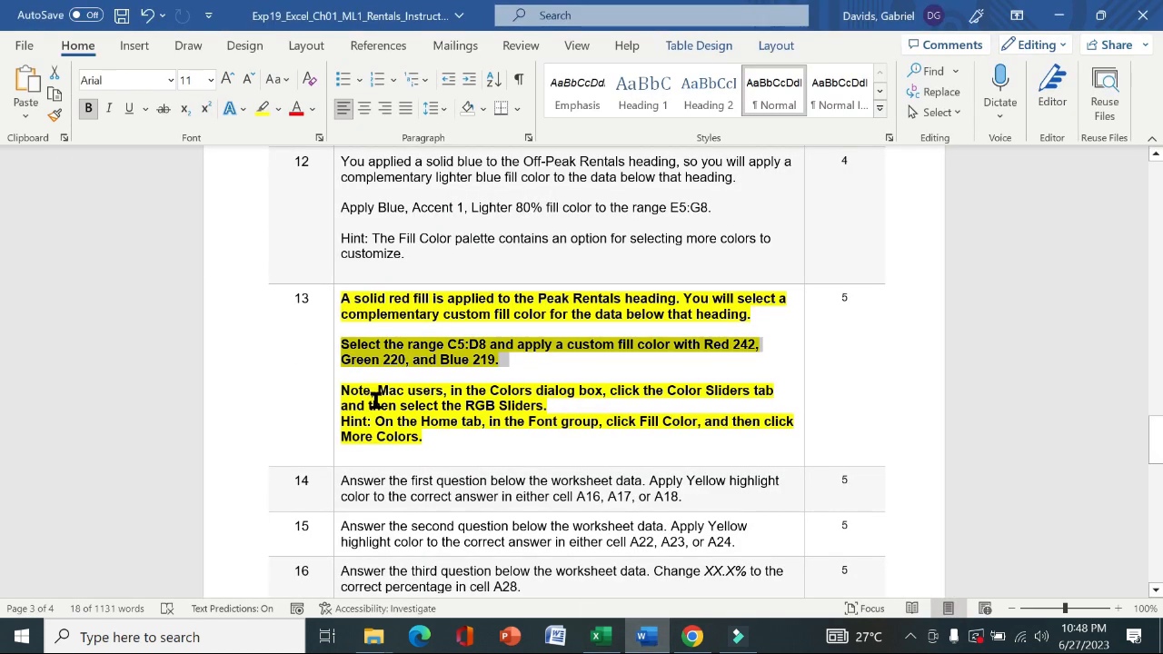
{"action": "left_click", "coordinate": [332, 380]}
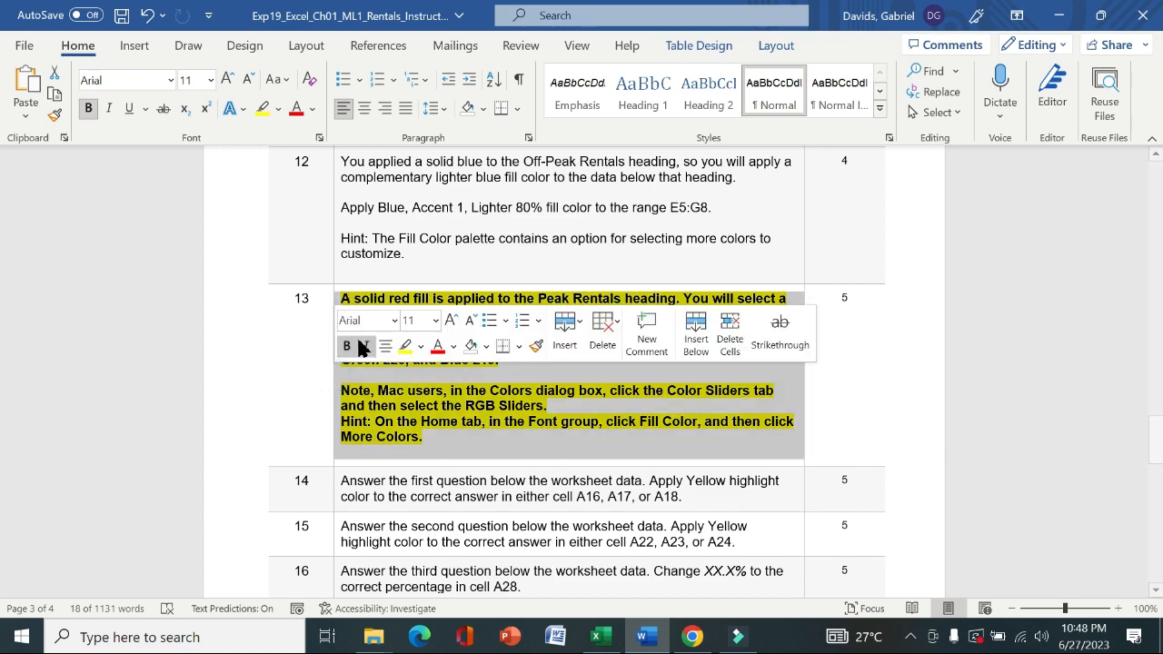
{"action": "left_click", "coordinate": [348, 347]}
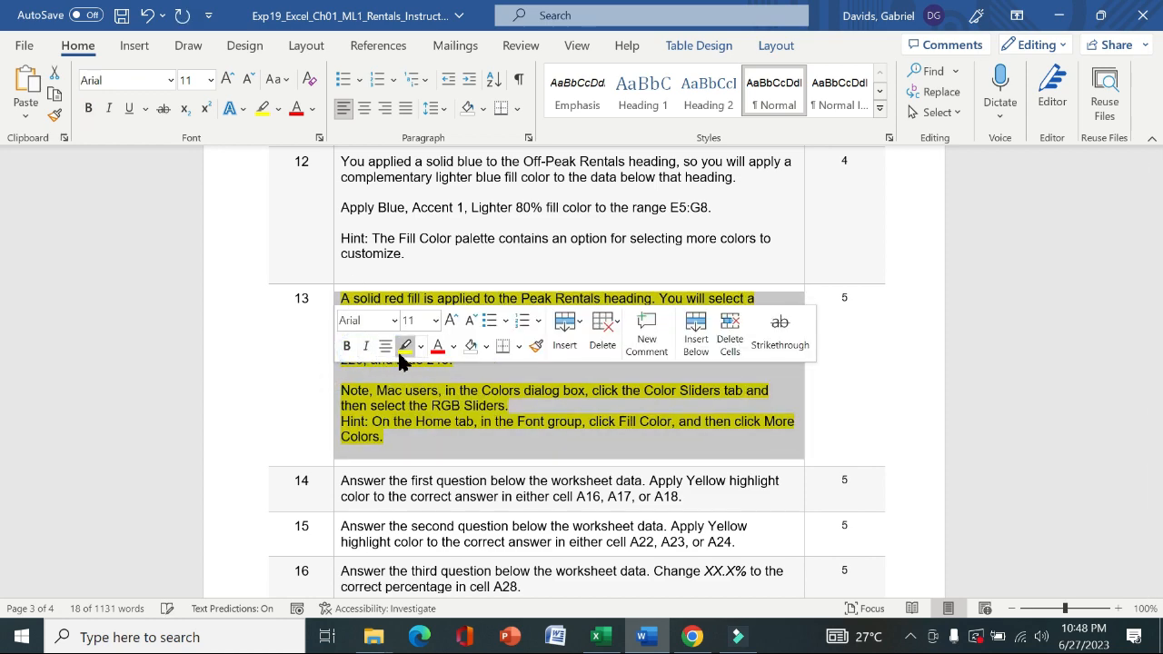
{"action": "left_click", "coordinate": [401, 353]}
Make the step 14 instructions bold with yellow highlighting and select their text
{"action": "left_click_drag", "start_coordinate": [1153, 445], "coordinate": [1156, 487]}
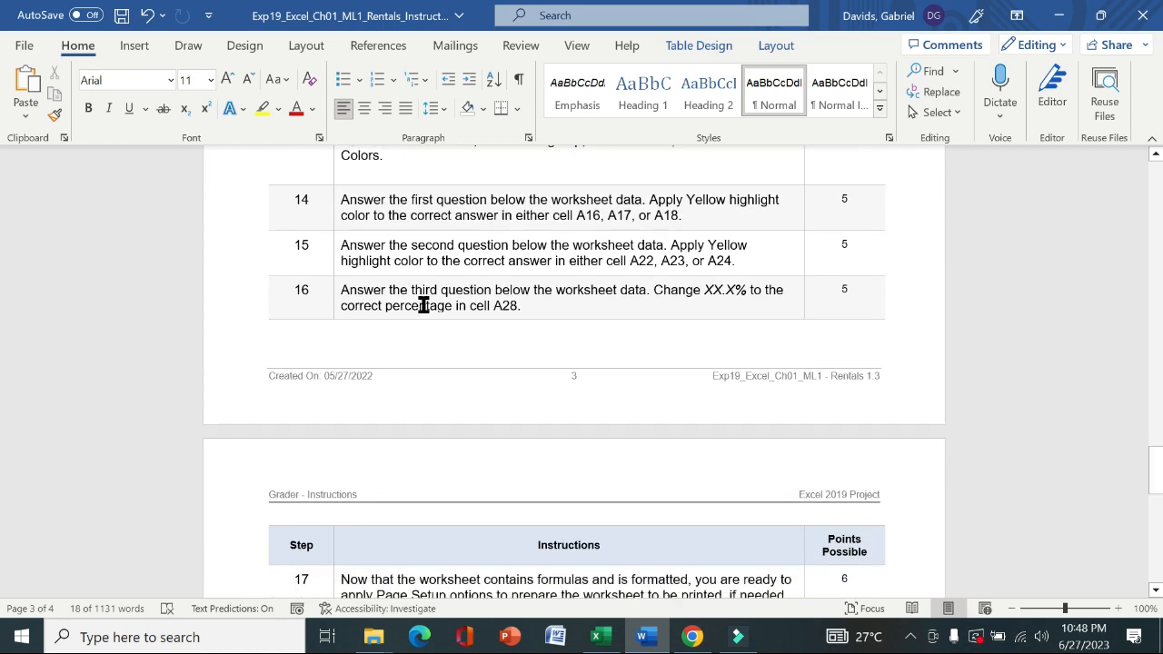
{"action": "left_click", "coordinate": [334, 228]}
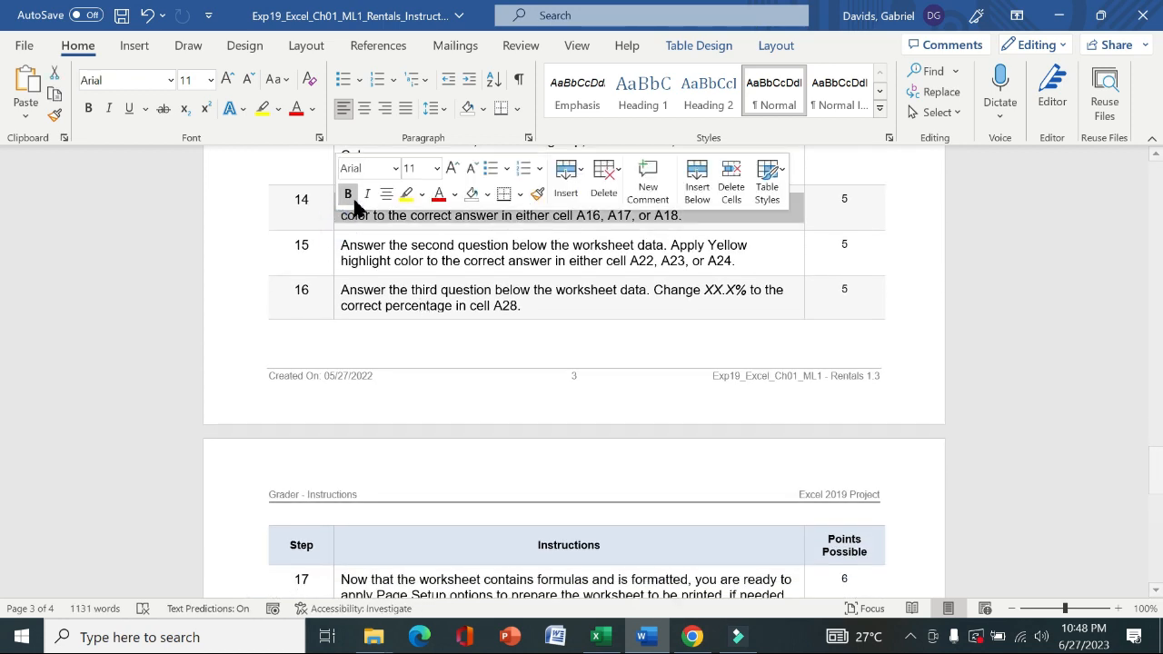
{"action": "left_click", "coordinate": [347, 194]}
{"action": "left_click", "coordinate": [405, 194]}
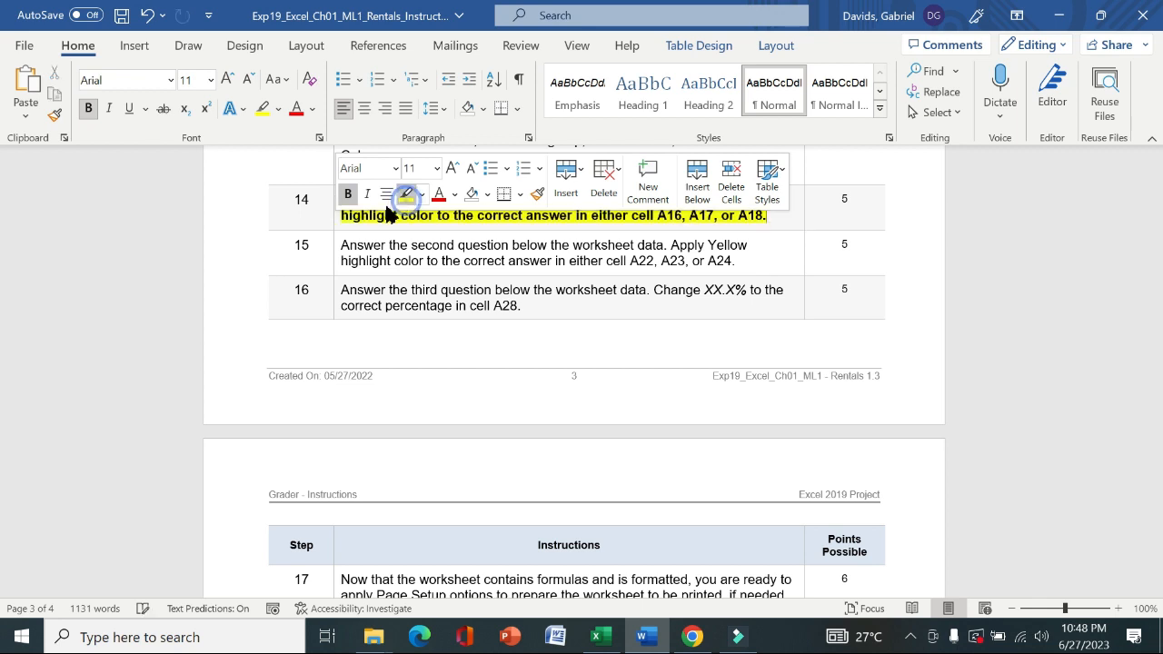
{"action": "left_click", "coordinate": [318, 214]}
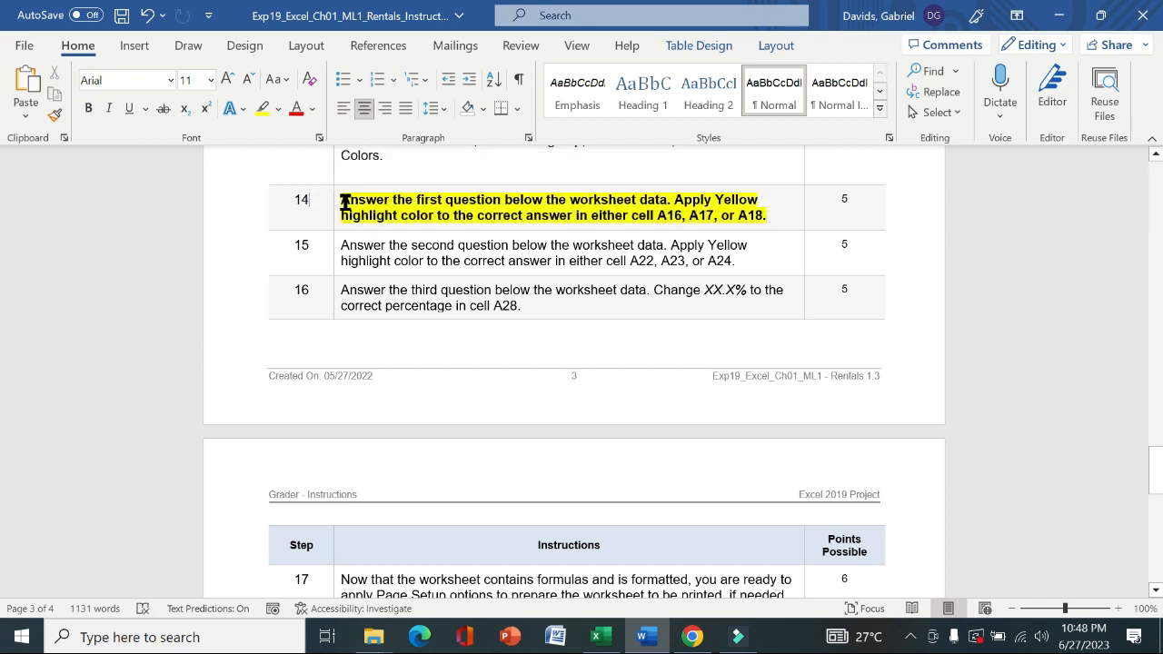
{"action": "left_click_drag", "start_coordinate": [343, 202], "coordinate": [772, 212]}
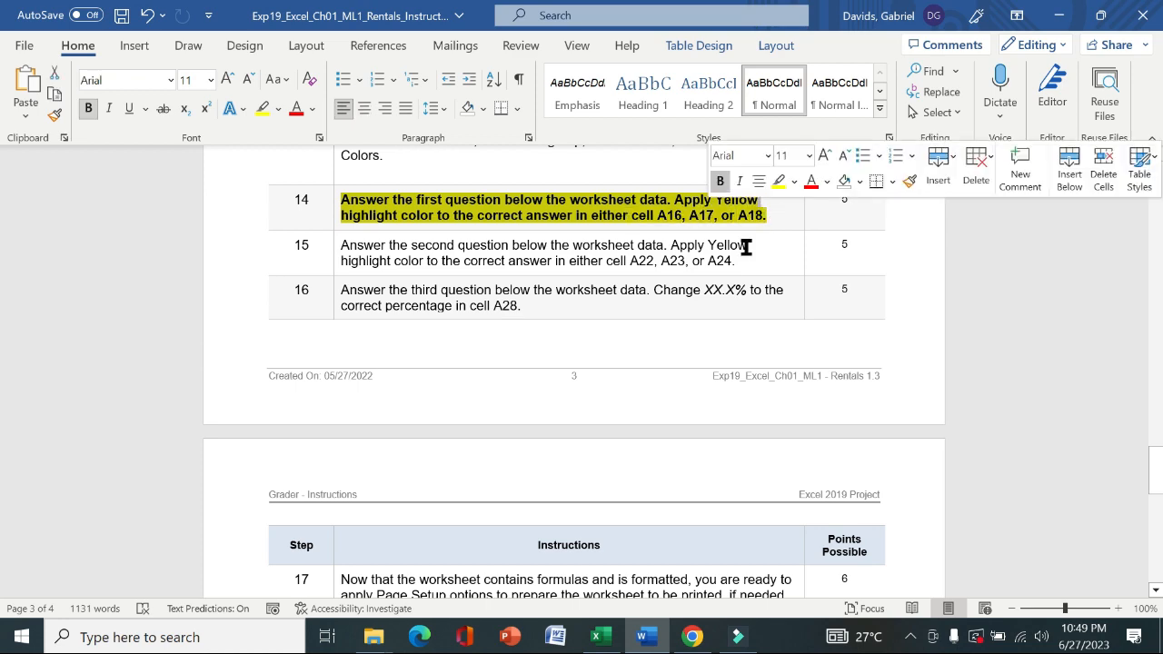
Switch to Excel, compare the peak maximum revenues for question (1), and apply a yellow fill to the 1 Bedroom Suite answer in A17
{"action": "left_click", "coordinate": [596, 636]}
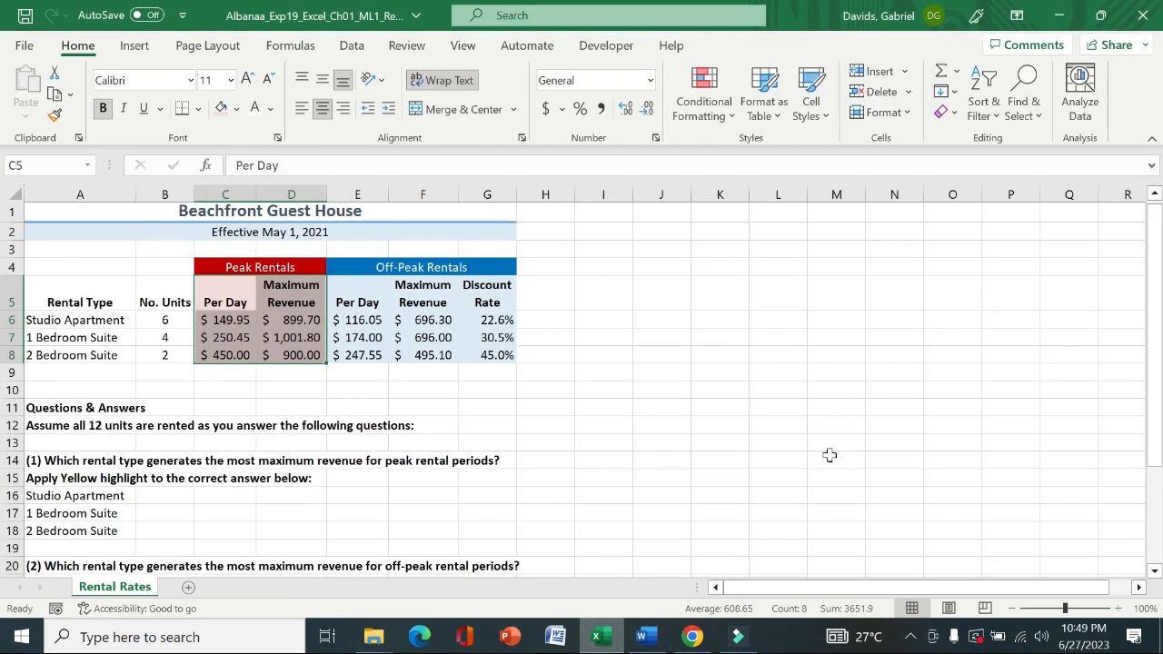
{"action": "left_click_drag", "start_coordinate": [1155, 399], "coordinate": [5, 545]}
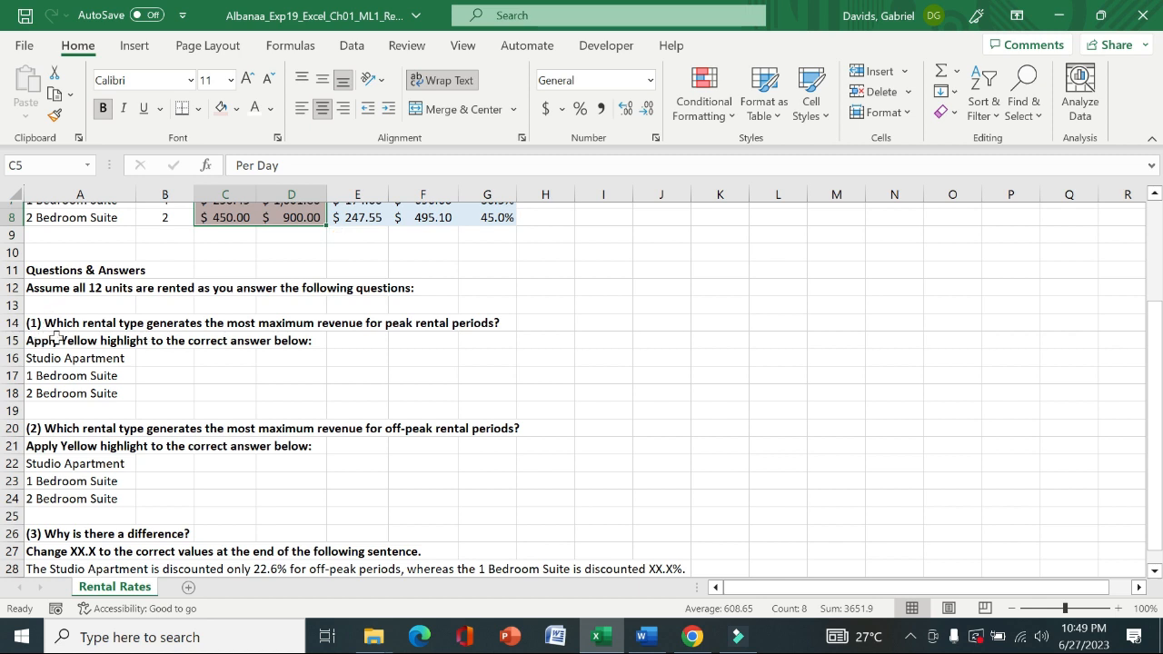
{"action": "left_click_drag", "start_coordinate": [55, 322], "coordinate": [495, 323]}
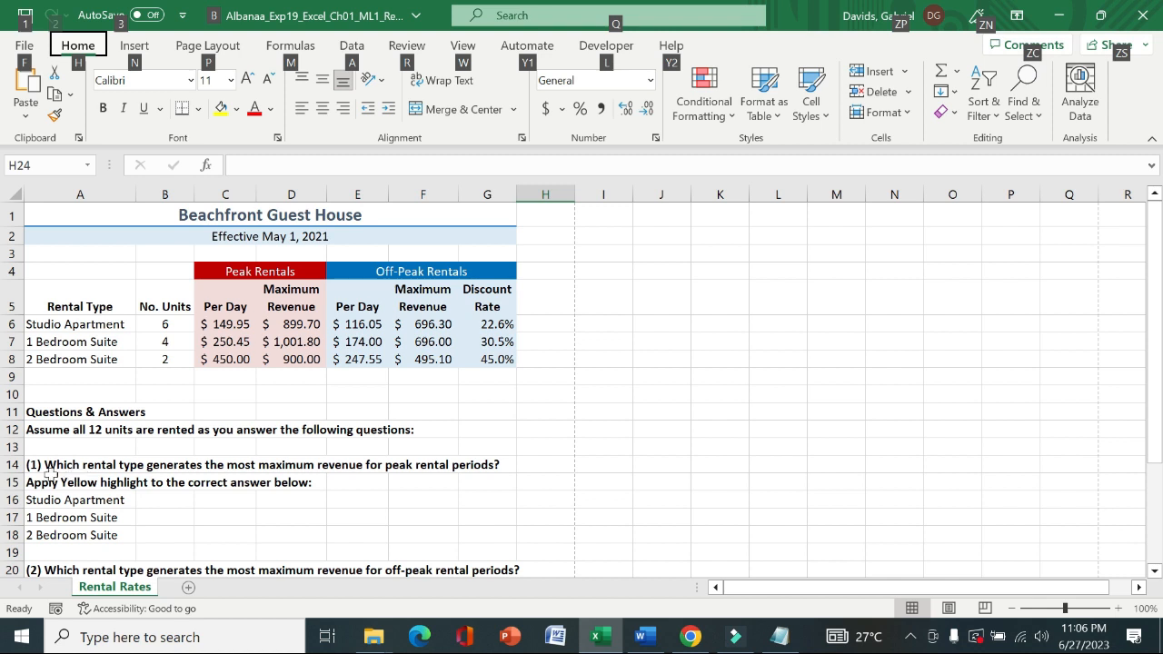
{"action": "left_click_drag", "start_coordinate": [52, 475], "coordinate": [491, 464]}
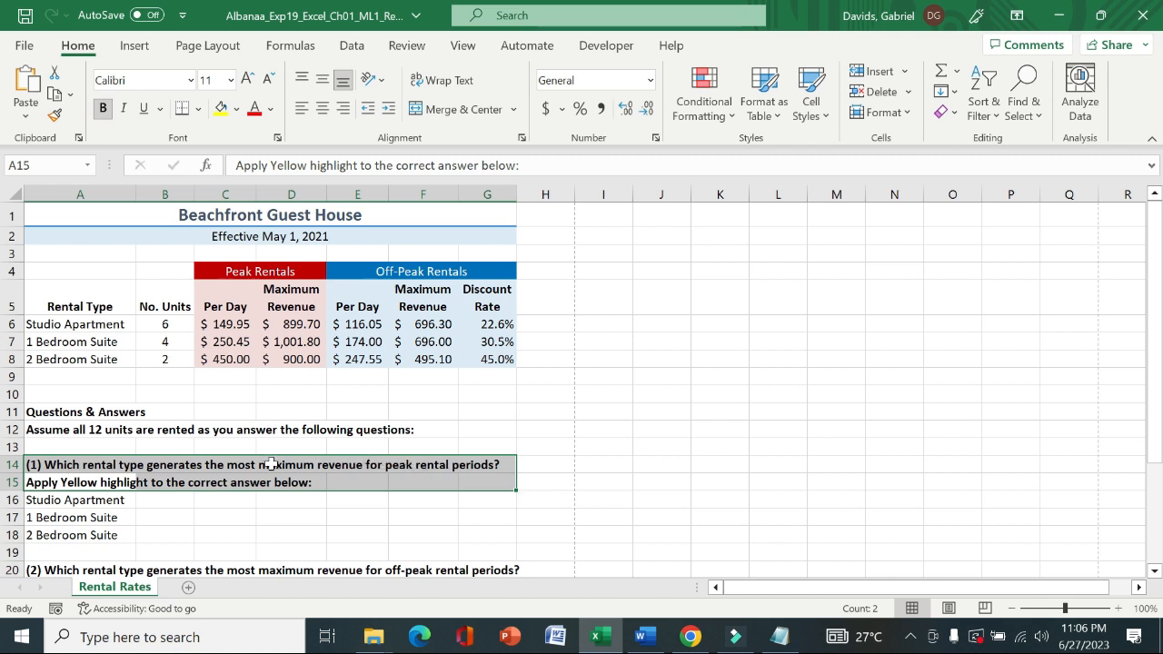
{"action": "left_click", "coordinate": [240, 277]}
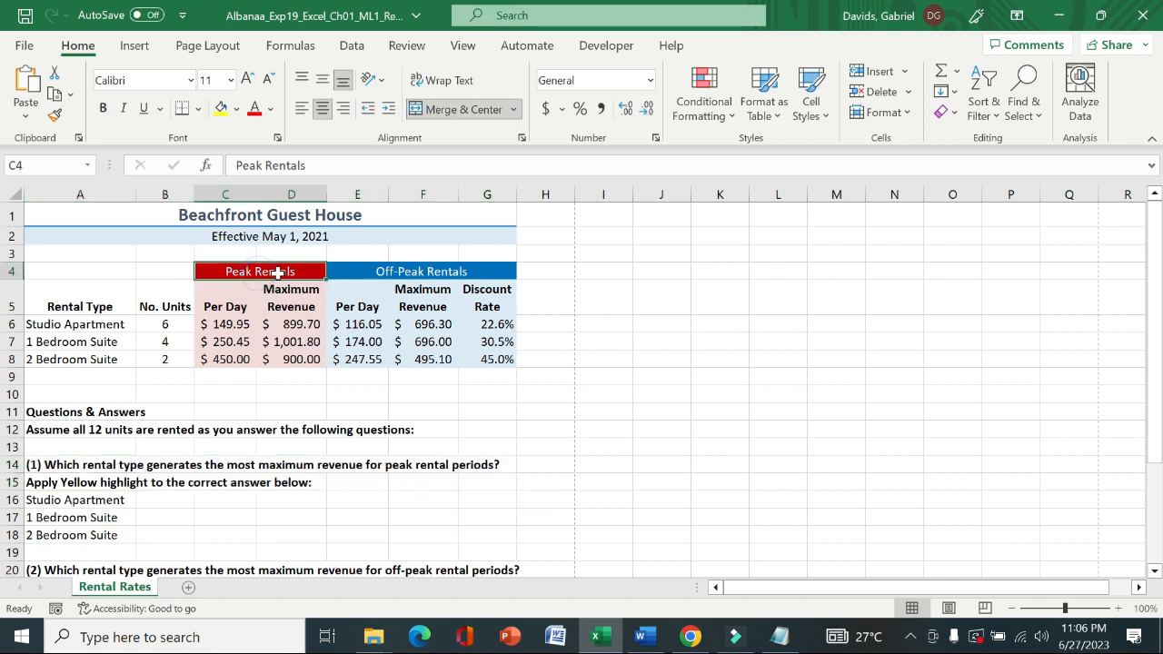
{"action": "left_click", "coordinate": [300, 342]}
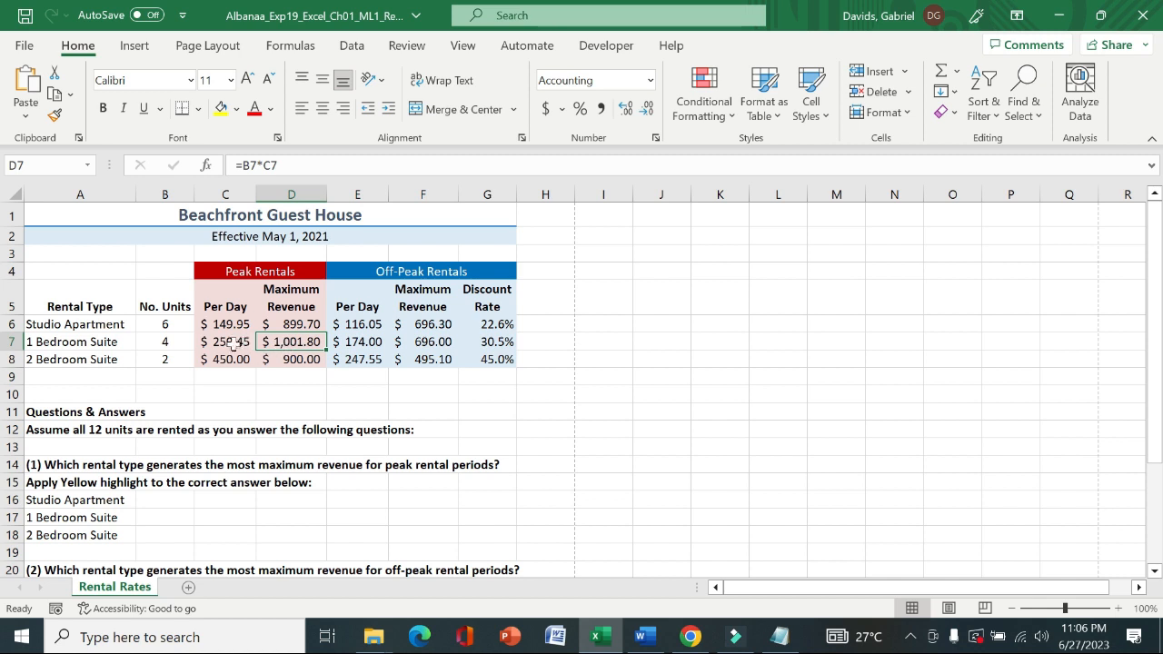
{"action": "left_click_drag", "start_coordinate": [273, 342], "coordinate": [78, 345]}
{"action": "left_click", "coordinate": [84, 341]}
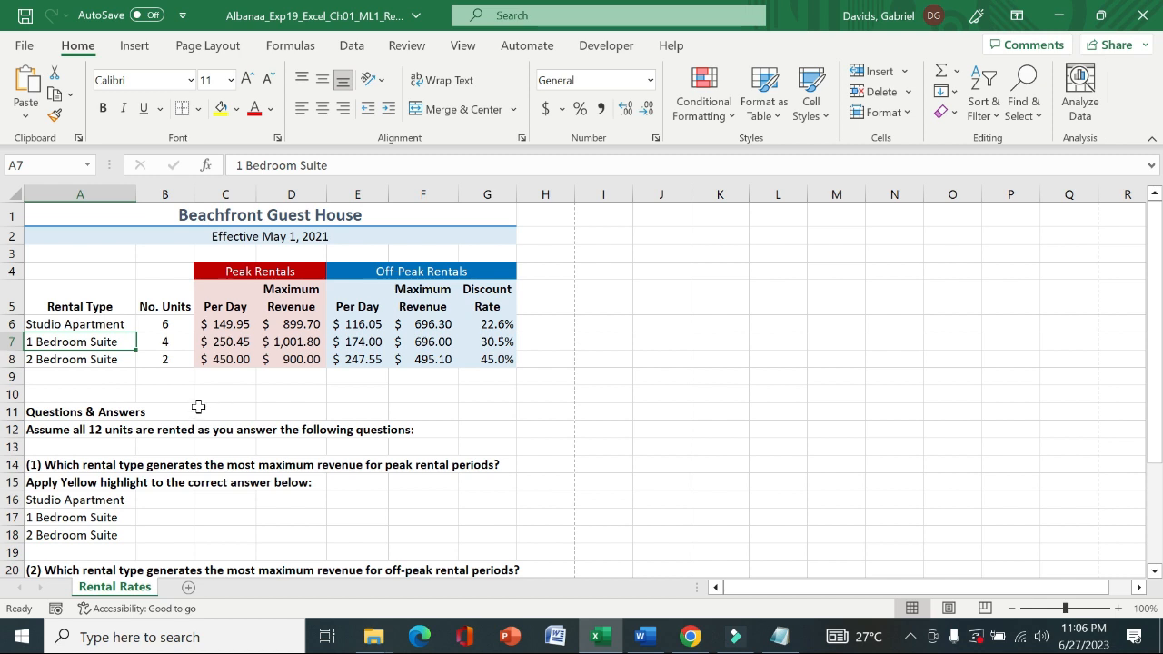
{"action": "left_click", "coordinate": [85, 517]}
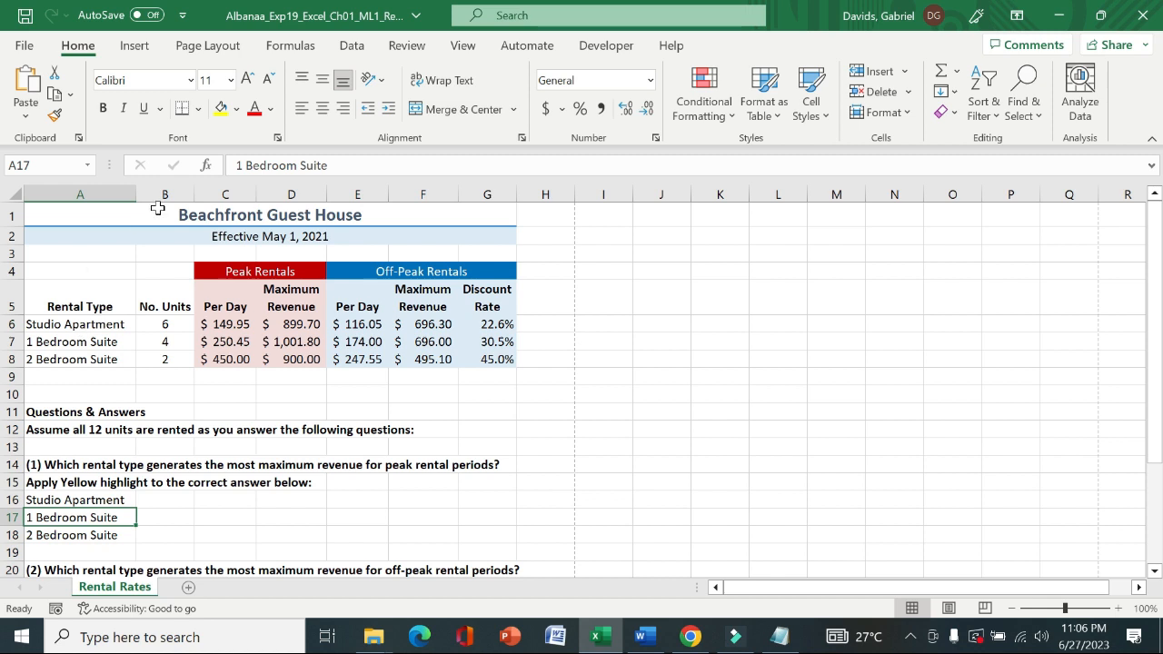
{"action": "left_click", "coordinate": [221, 108]}
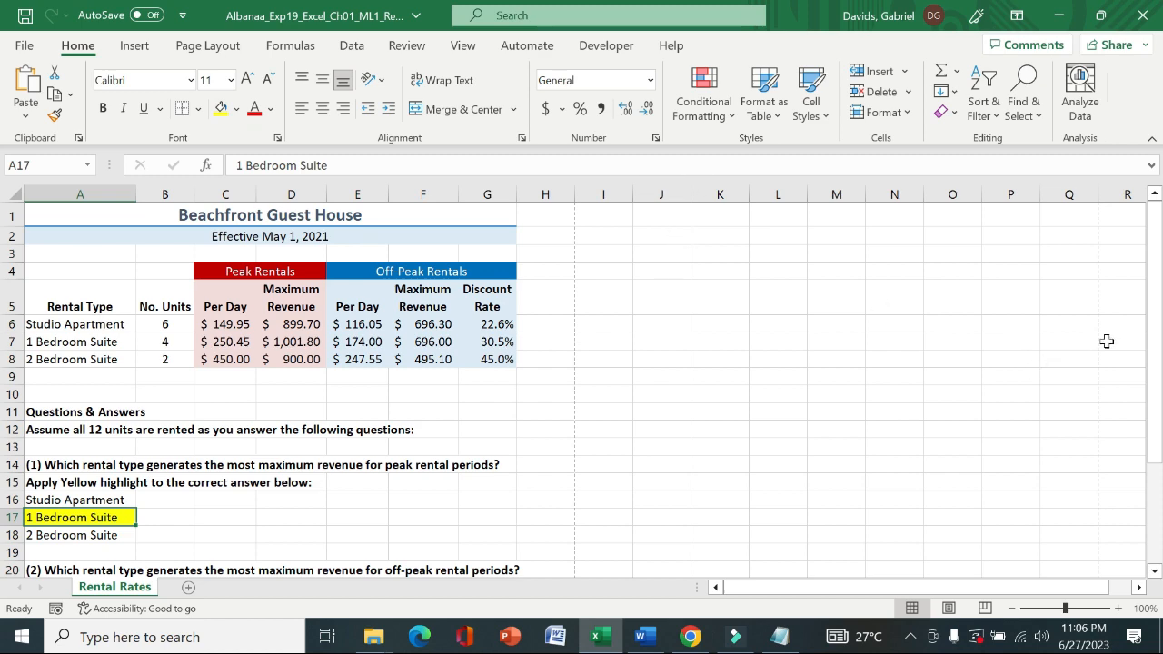
Compare the off-peak maximum revenues for question (2) and apply a yellow fill to the Studio Apartment answer in A22
{"action": "left_click_drag", "start_coordinate": [1155, 345], "coordinate": [630, 469]}
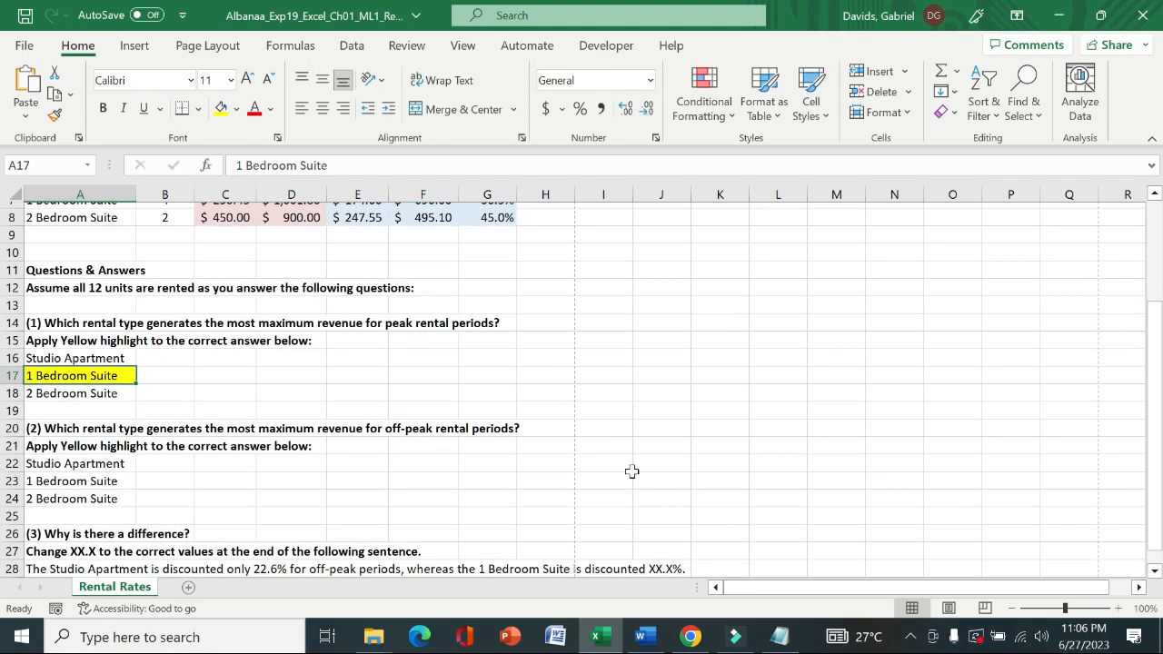
{"action": "left_click_drag", "start_coordinate": [43, 430], "coordinate": [495, 444]}
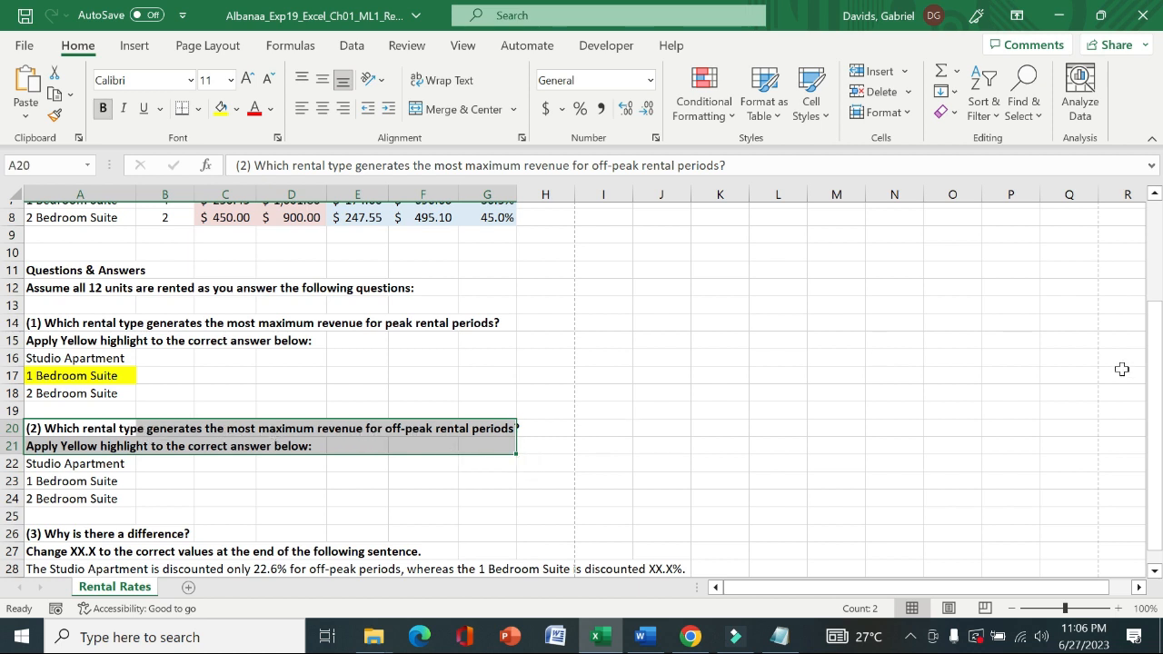
{"action": "left_click_drag", "start_coordinate": [1159, 409], "coordinate": [843, 304]}
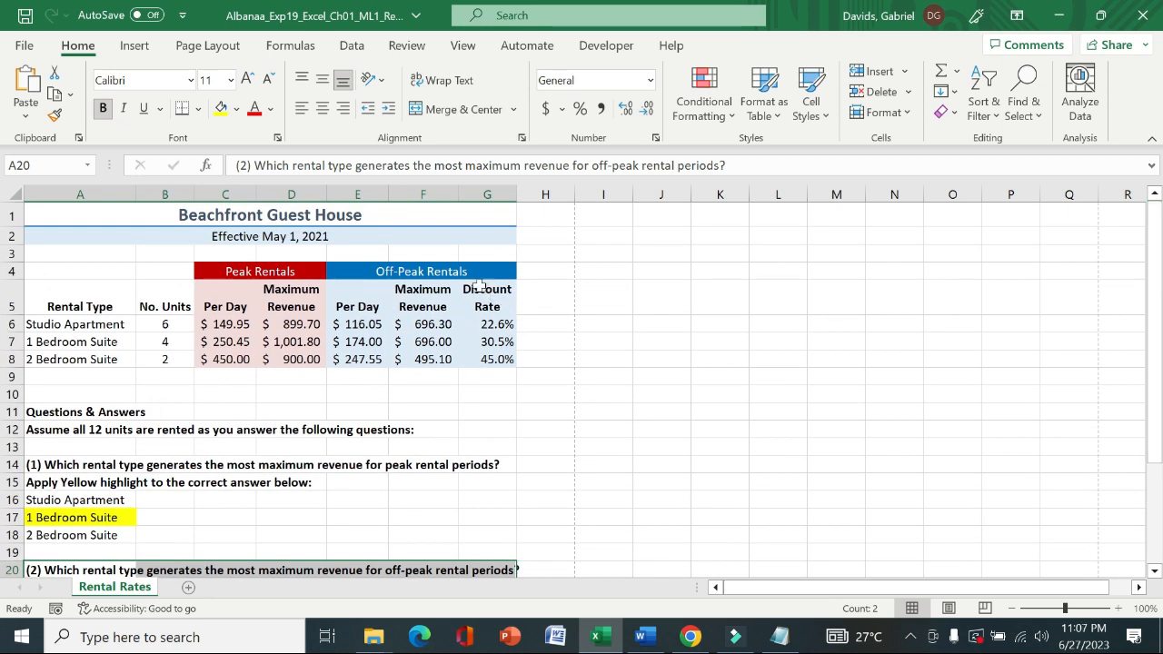
{"action": "left_click", "coordinate": [442, 276]}
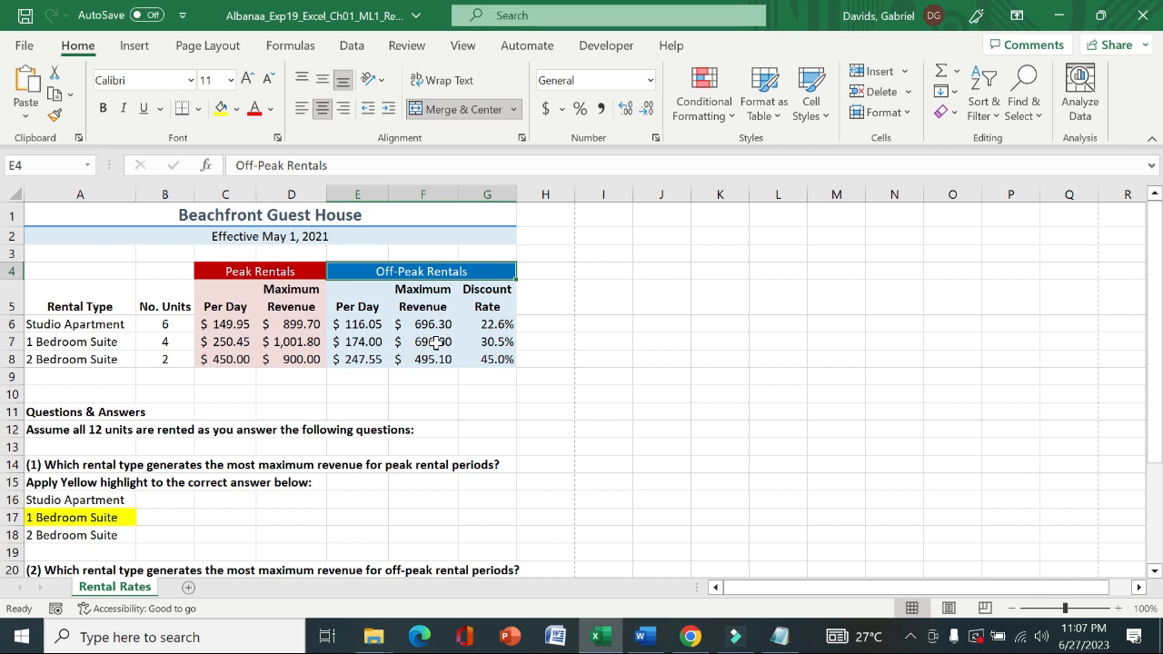
{"action": "left_click_drag", "start_coordinate": [438, 325], "coordinate": [118, 320]}
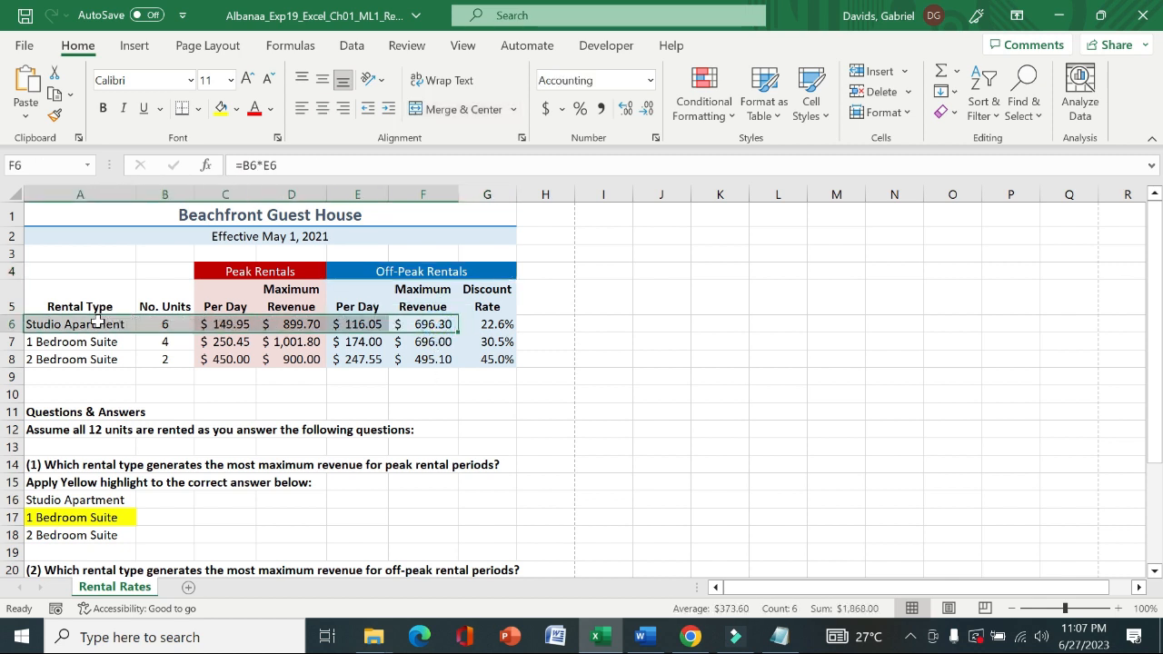
{"action": "left_click", "coordinate": [95, 325]}
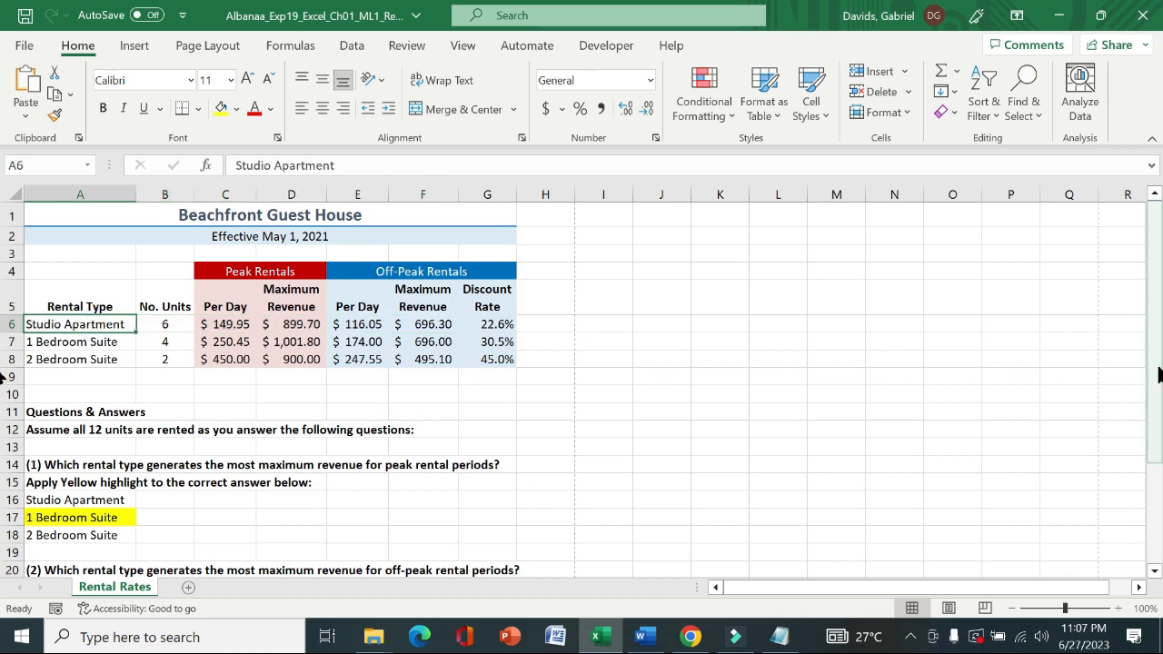
{"action": "scroll", "coordinate": [5, 464], "scroll_direction": "down", "scroll_amount": 3}
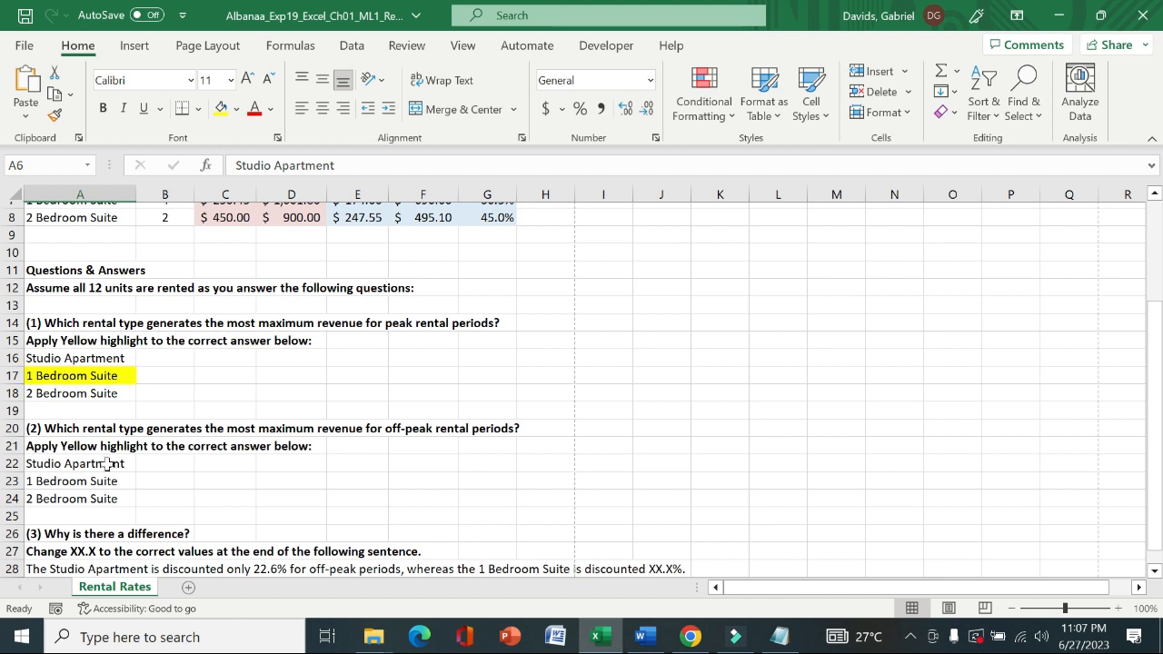
{"action": "left_click", "coordinate": [98, 462]}
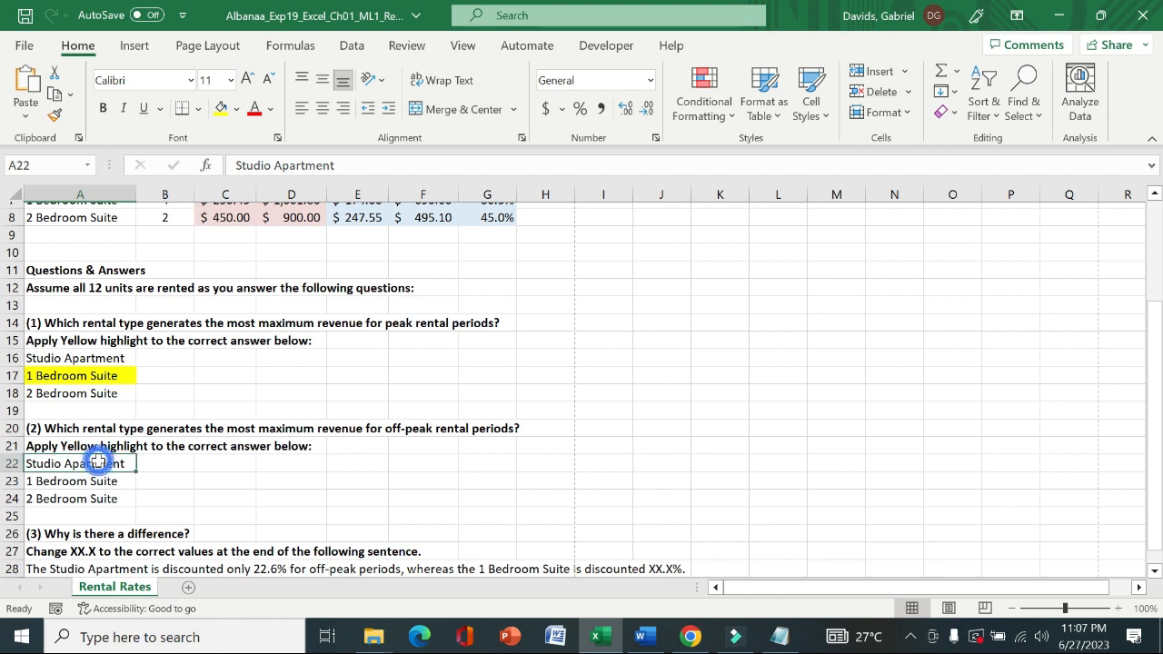
{"action": "left_click", "coordinate": [221, 108]}
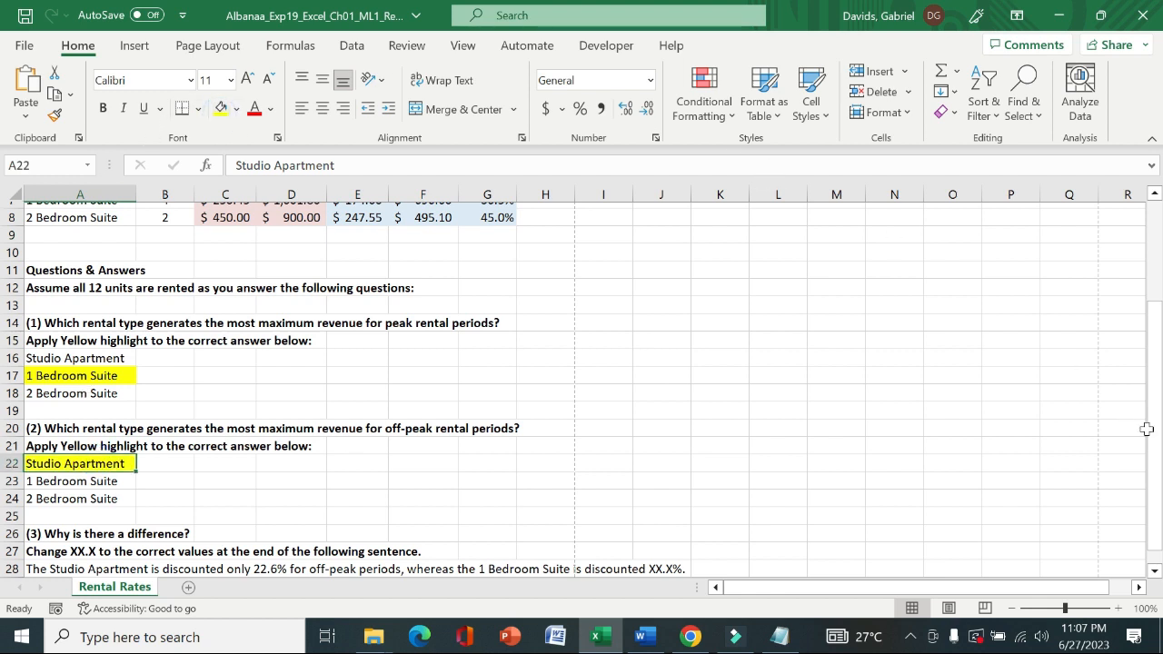
Examine question (3), its instruction in row 27 and the discount sentence containing the XX.X% placeholder in A28
{"action": "left_click_drag", "start_coordinate": [1146, 429], "coordinate": [1155, 481]}
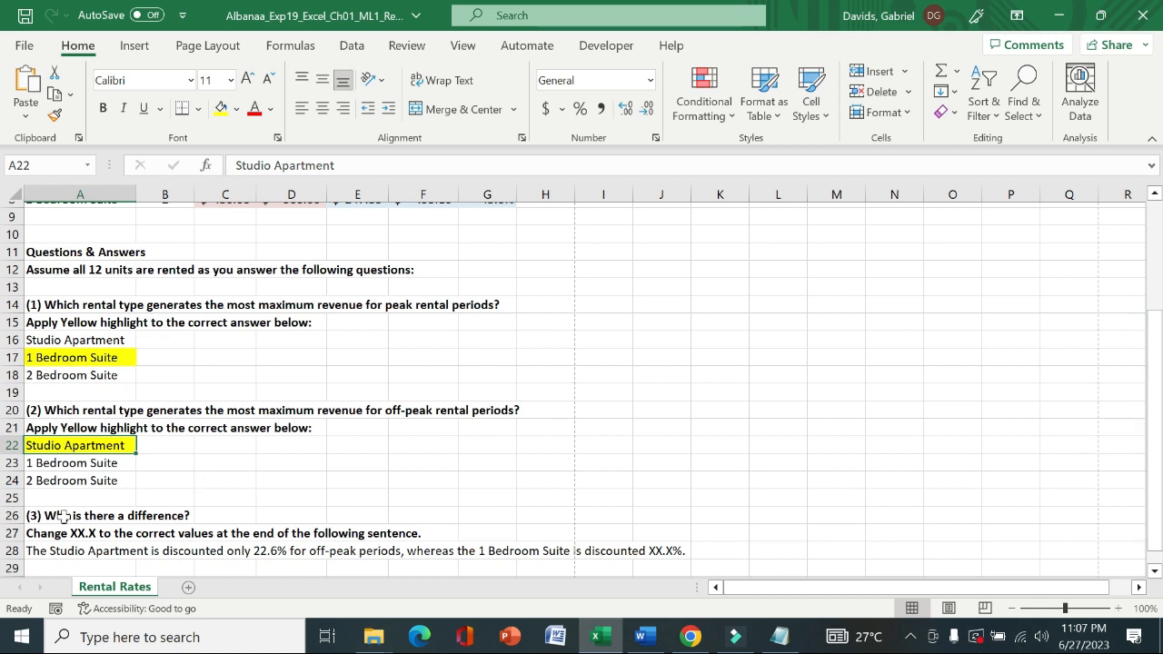
{"action": "left_click", "coordinate": [89, 533]}
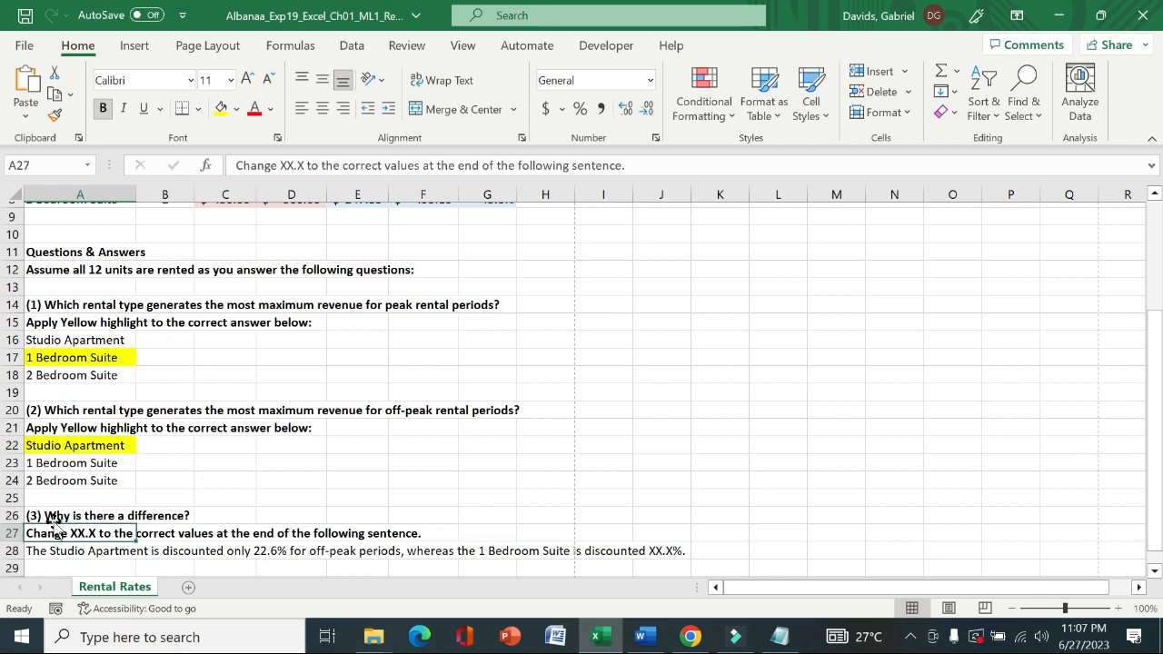
{"action": "left_click", "coordinate": [203, 481]}
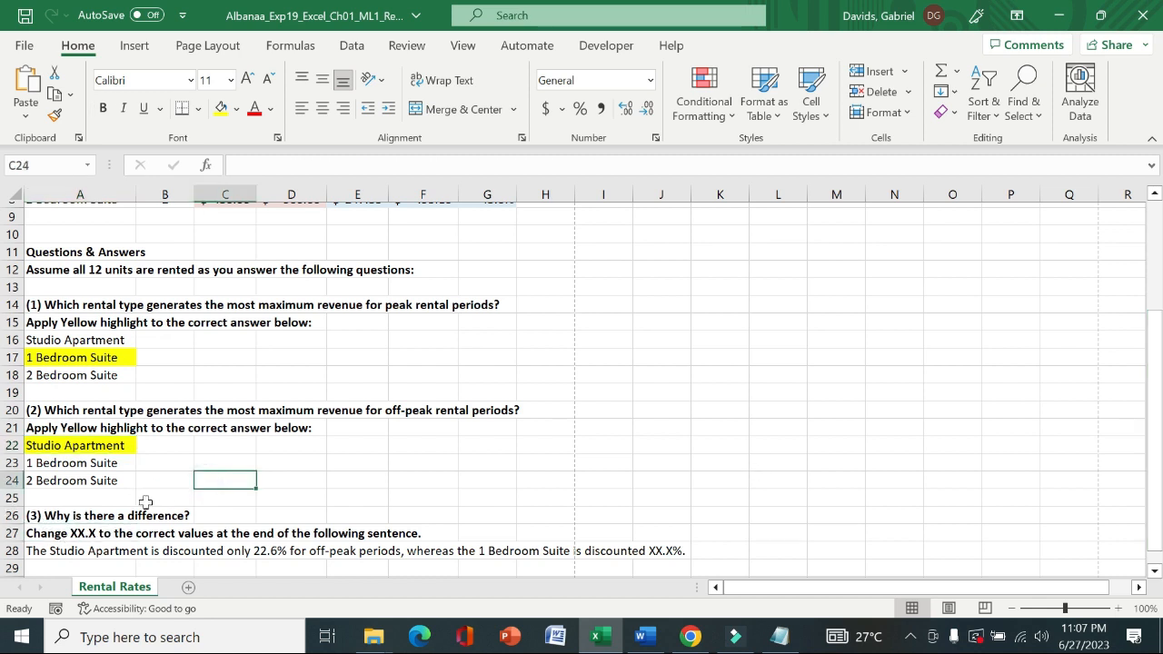
{"action": "left_click_drag", "start_coordinate": [61, 515], "coordinate": [406, 536]}
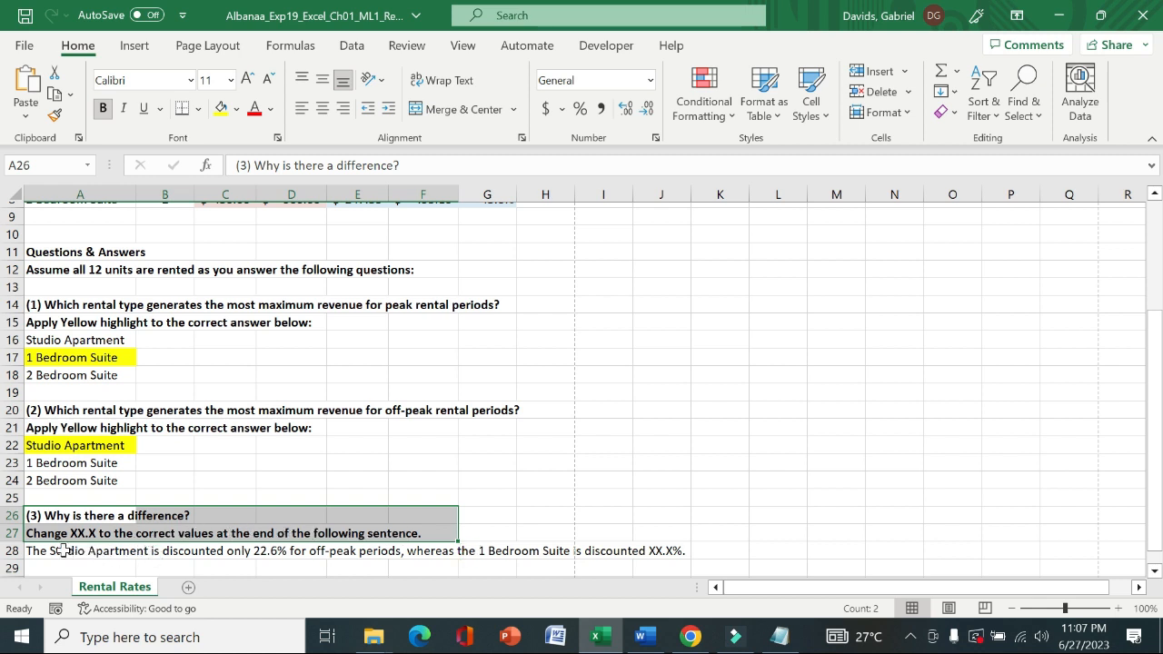
{"action": "left_click_drag", "start_coordinate": [51, 551], "coordinate": [675, 545]}
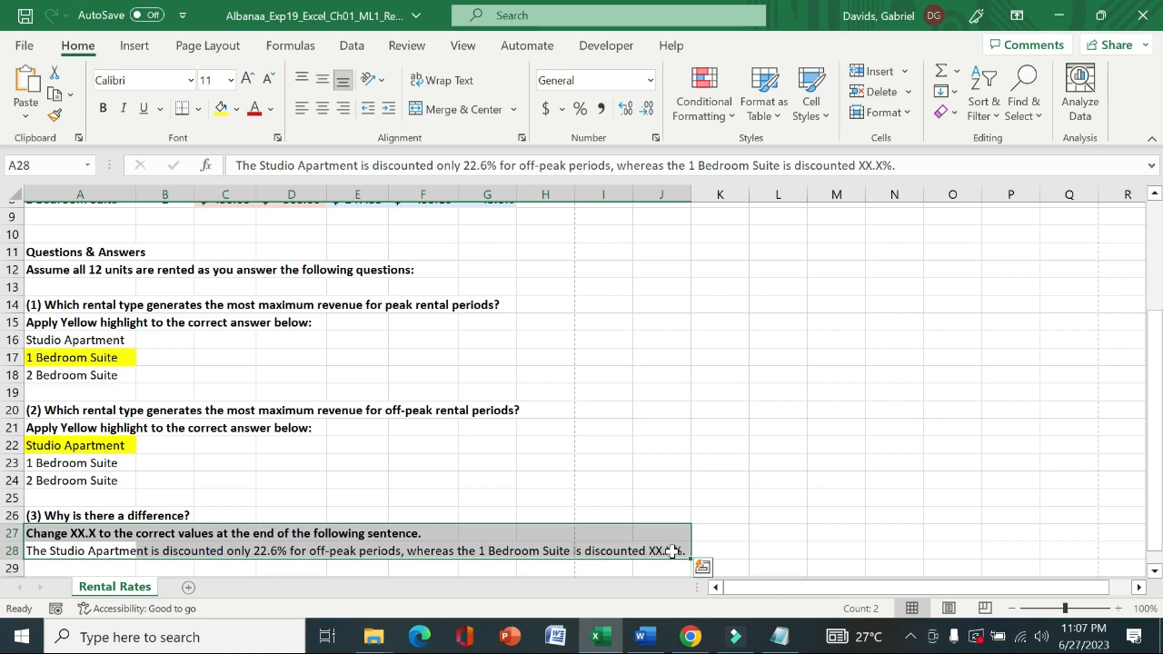
{"action": "left_click_drag", "start_coordinate": [1156, 473], "coordinate": [1152, 506]}
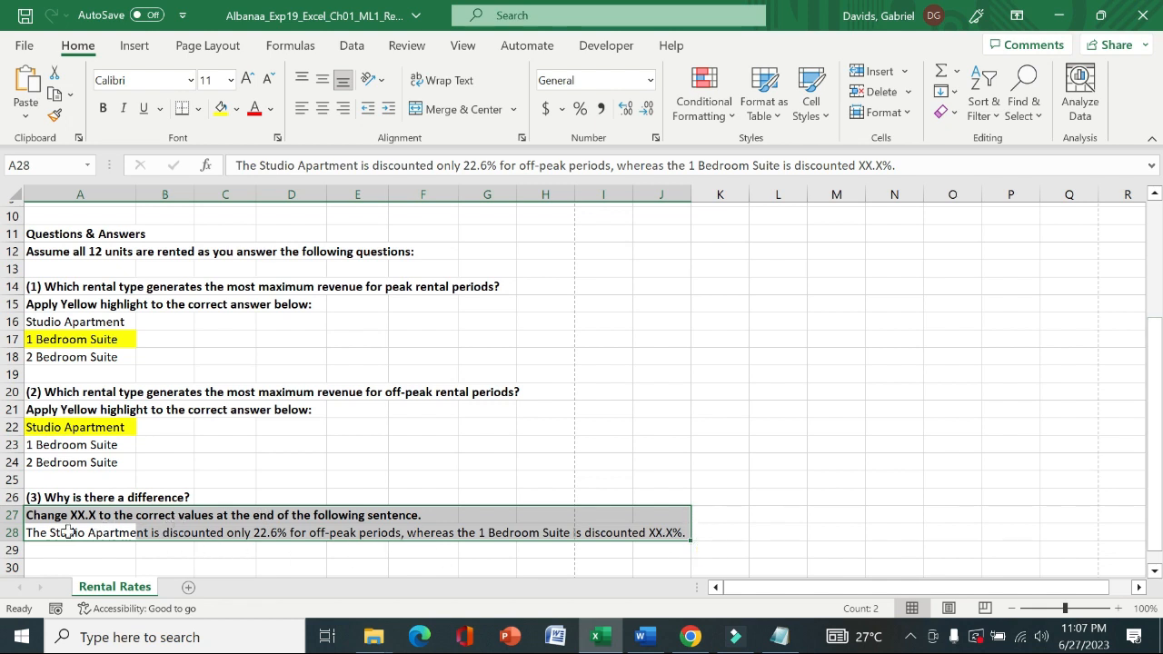
Switch to the Word instructions, select the step 14 text and remove its bold formatting
{"action": "left_click", "coordinate": [642, 638]}
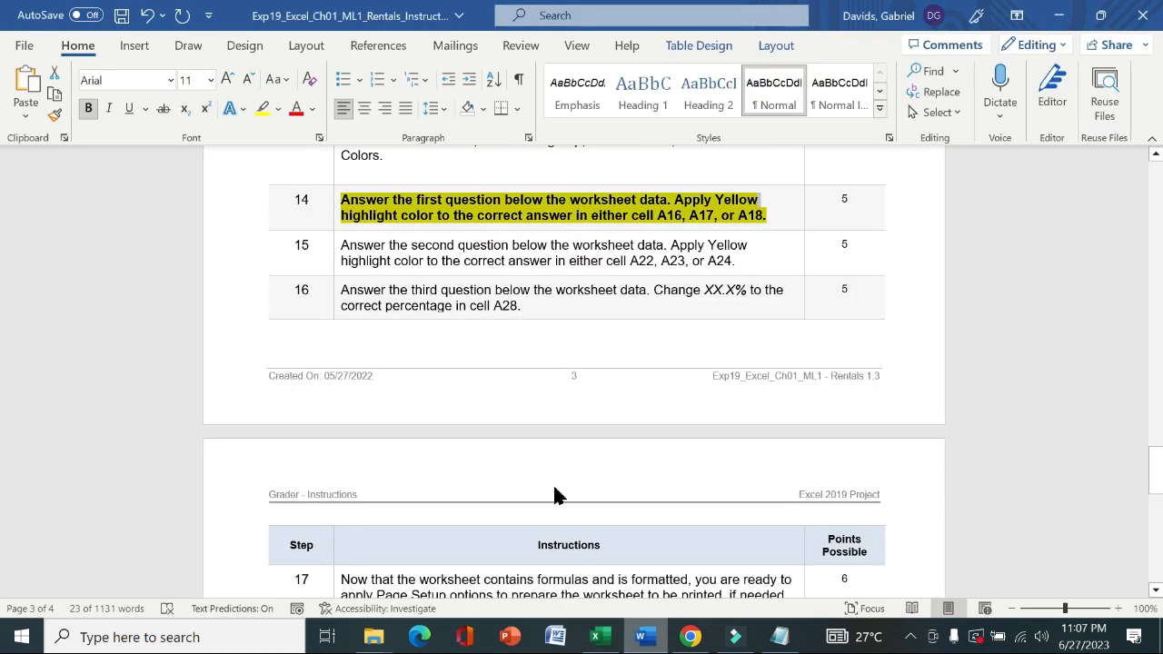
{"action": "left_click", "coordinate": [333, 207]}
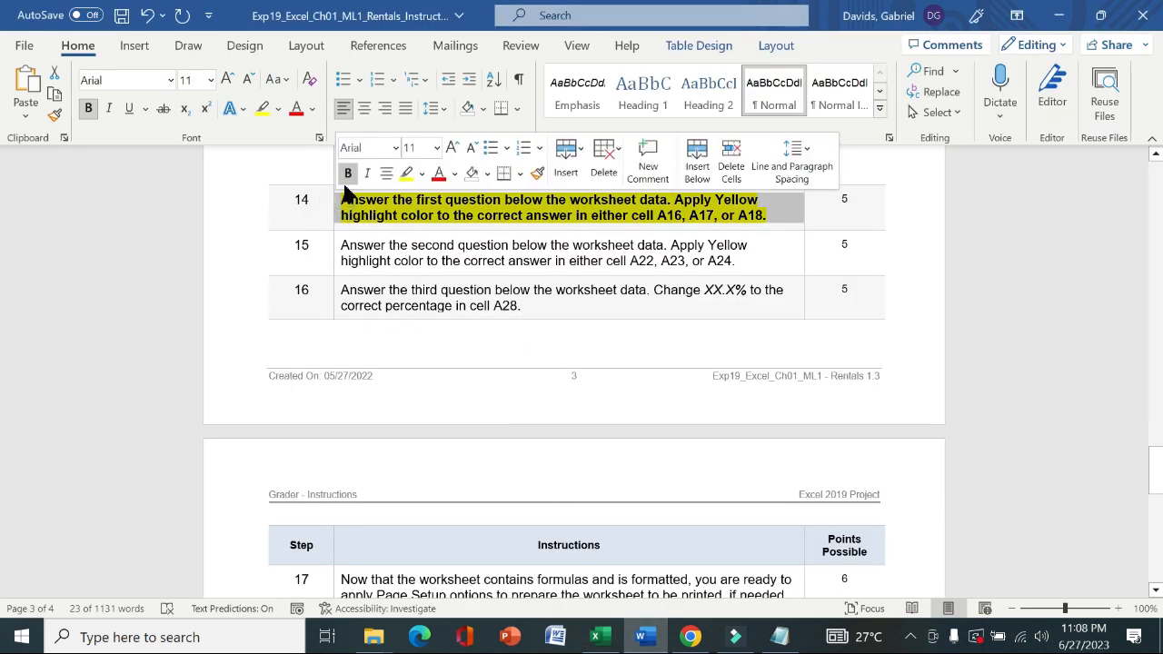
{"action": "left_click", "coordinate": [348, 172]}
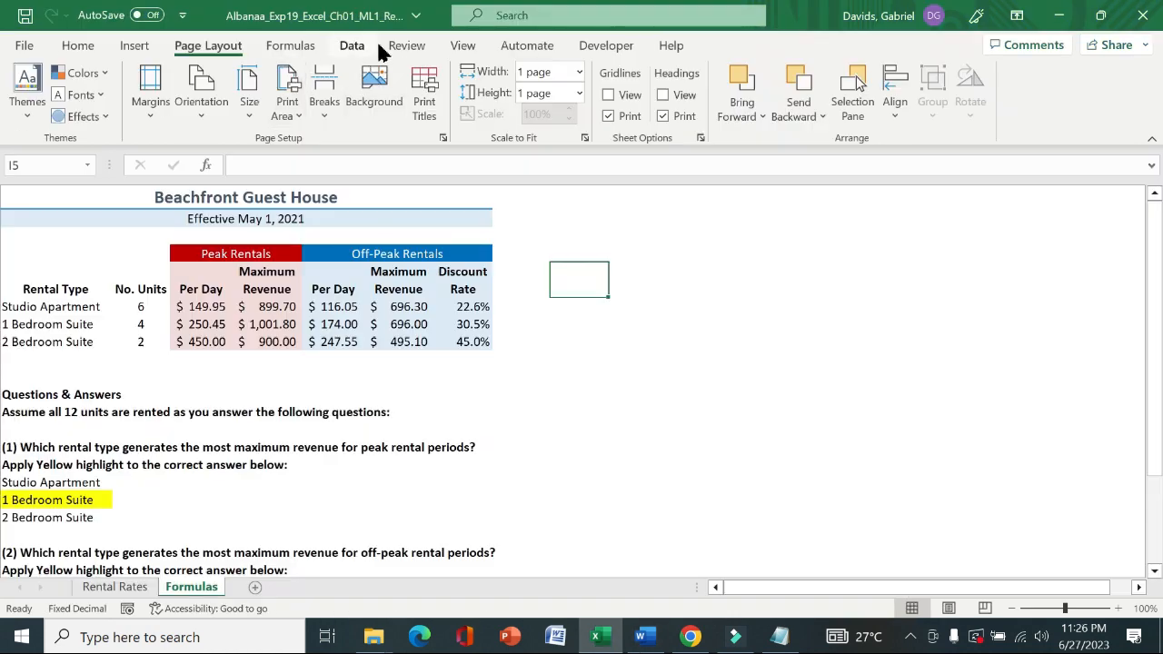
Show the cell formulas on the Formulas worksheet in Excel and examine the maximum revenue and discount rate formulas
{"action": "left_click", "coordinate": [302, 47]}
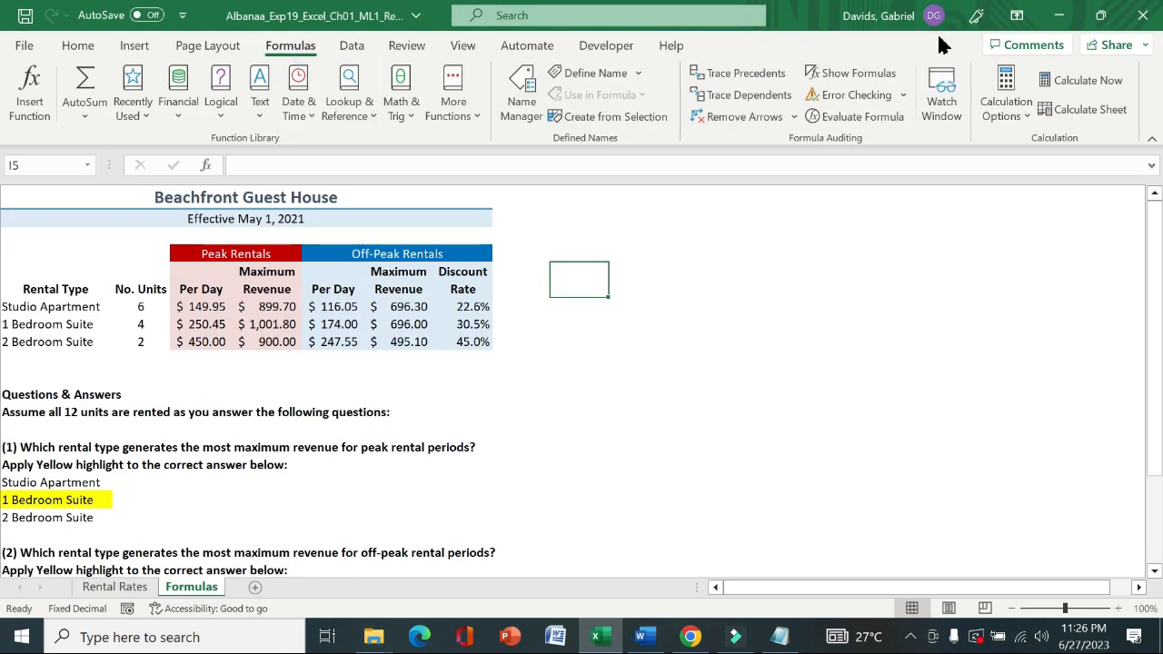
{"action": "left_click", "coordinate": [851, 74]}
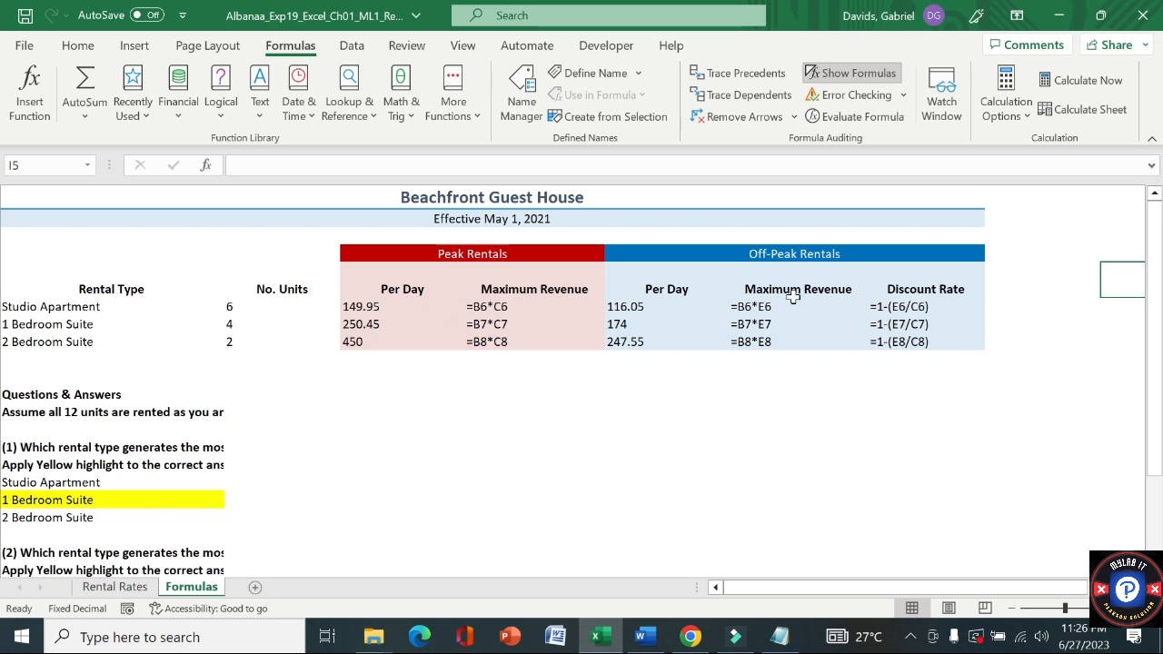
{"action": "left_click", "coordinate": [851, 75]}
{"action": "left_click", "coordinate": [851, 74]}
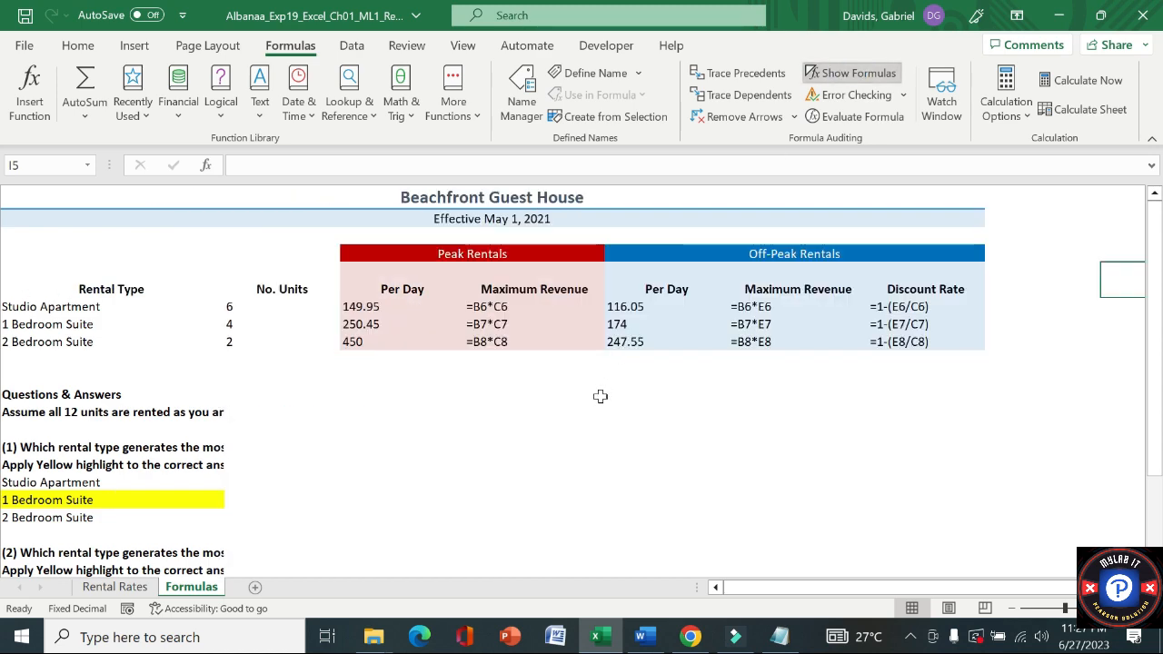
Turn off the formula display on the Formulas worksheet and save the workbook
{"action": "left_click", "coordinate": [849, 73]}
{"action": "key", "text": "ctrl+s"}
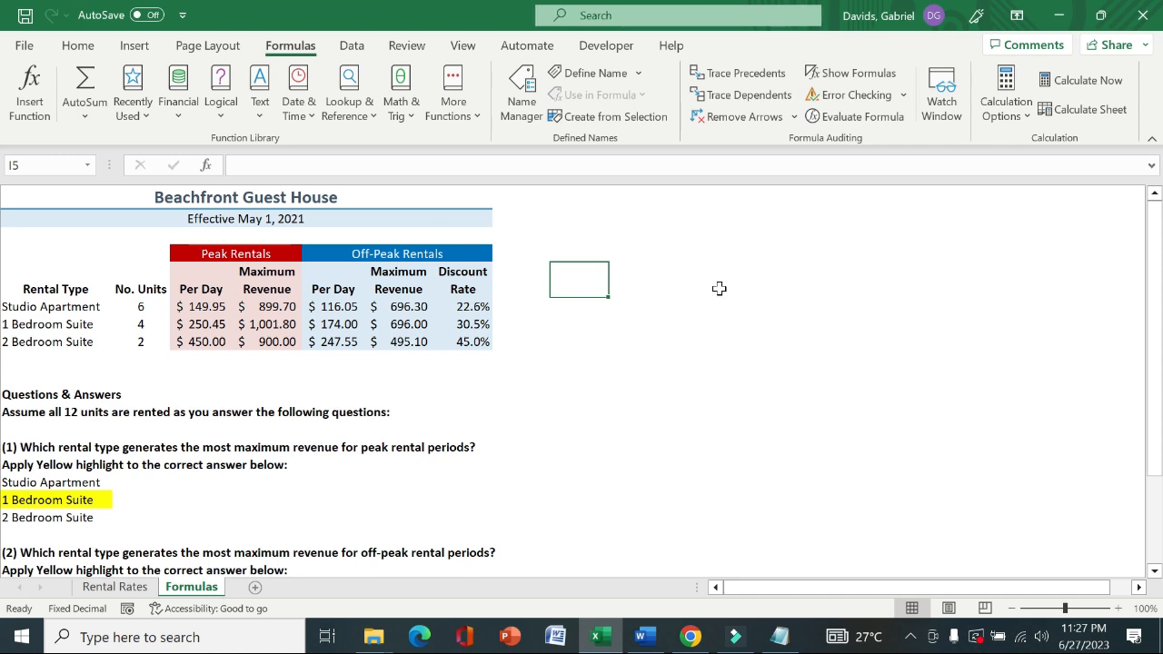